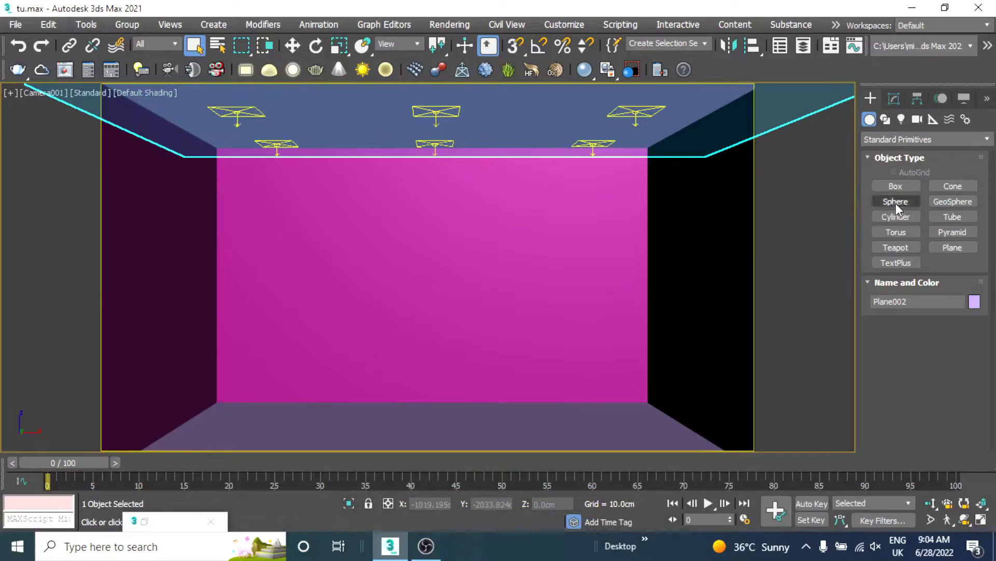
Step: Create an AutoGrid sphere on the floor near the right wall and lift it slightly
click(896, 202)
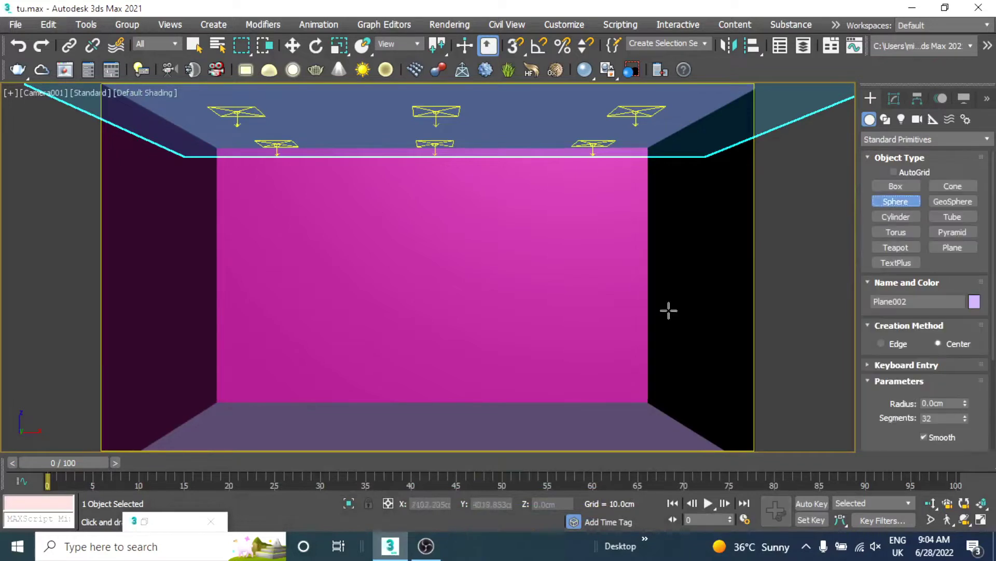
click(890, 172)
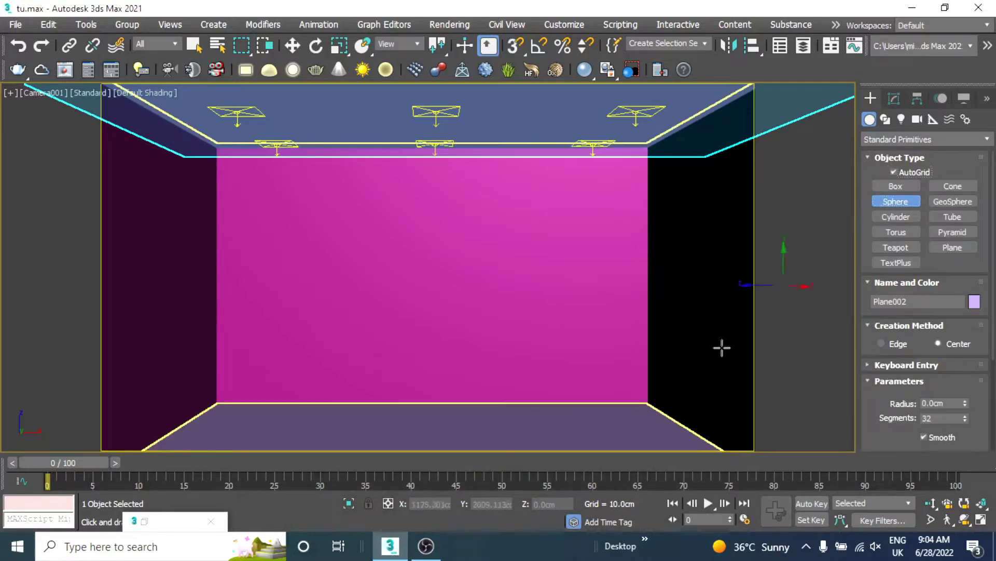
drag(608, 416, 635, 425)
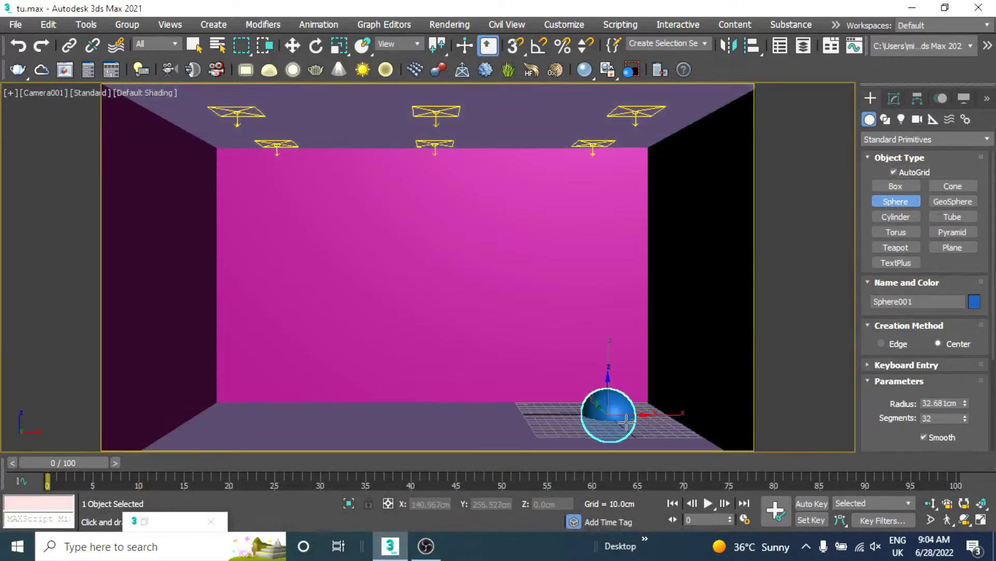
right_click(634, 426)
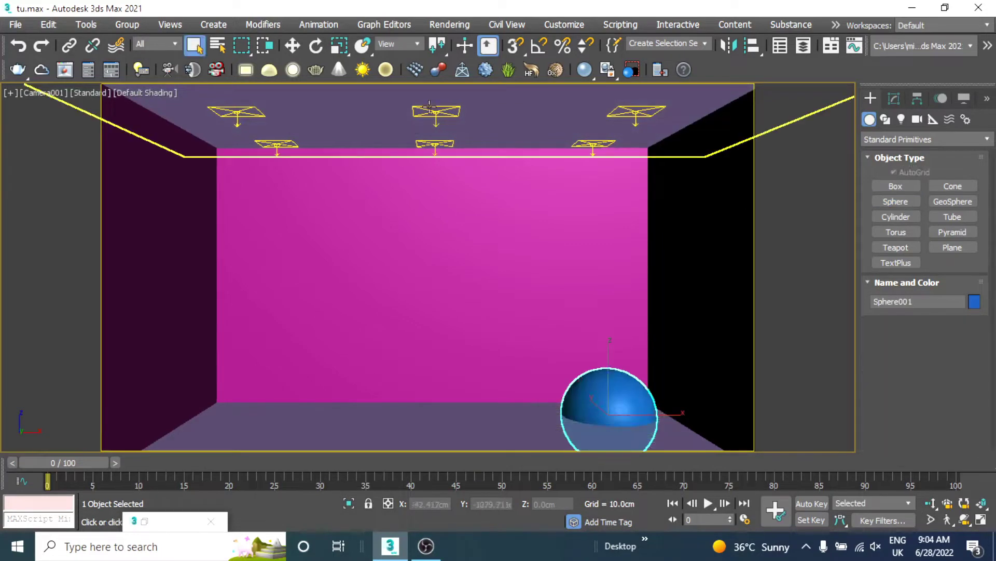
click(292, 46)
drag(606, 350, 607, 322)
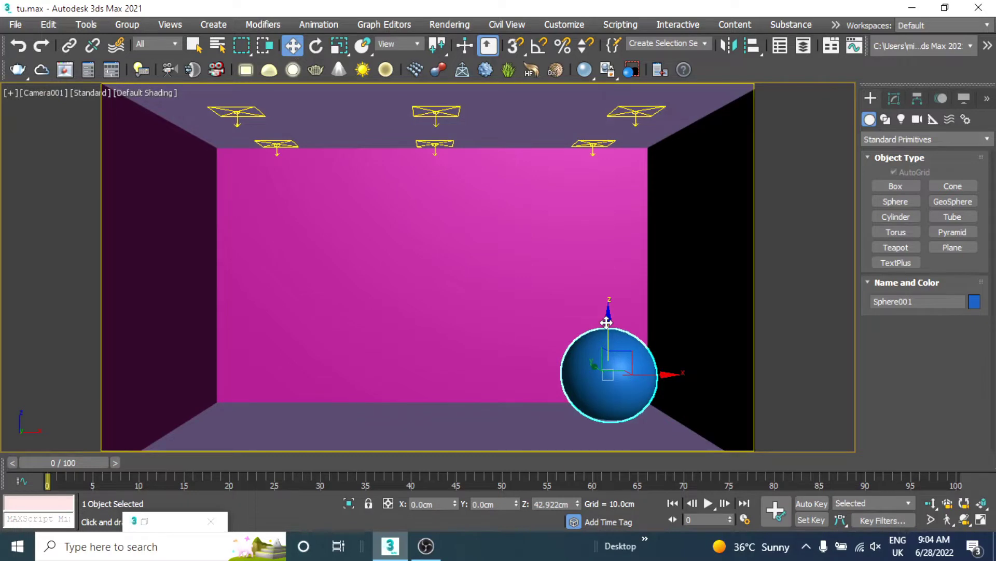
Step: Set the sphere radius to 45.947cm and Shift-drag a copy to the left
click(894, 98)
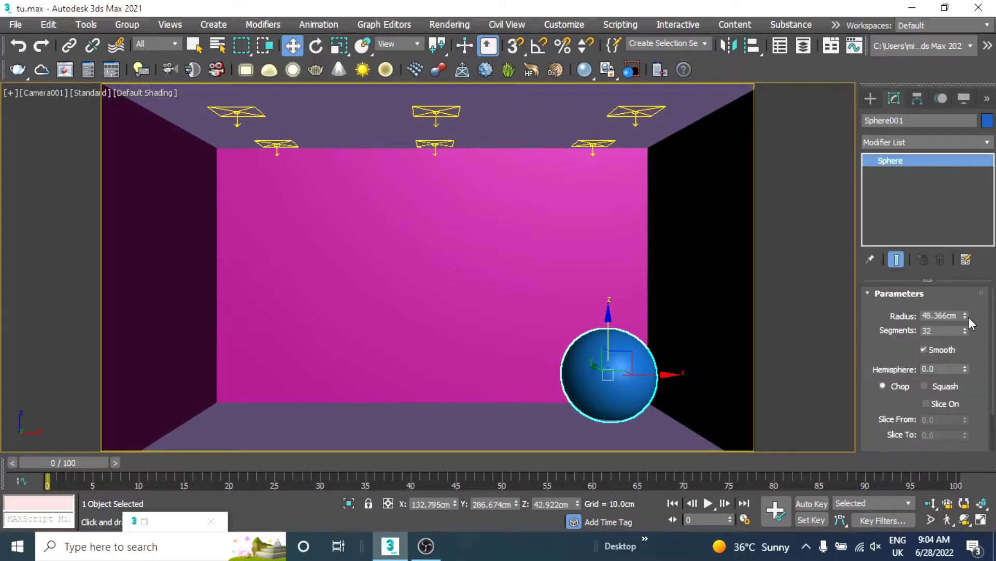
drag(965, 317, 966, 333)
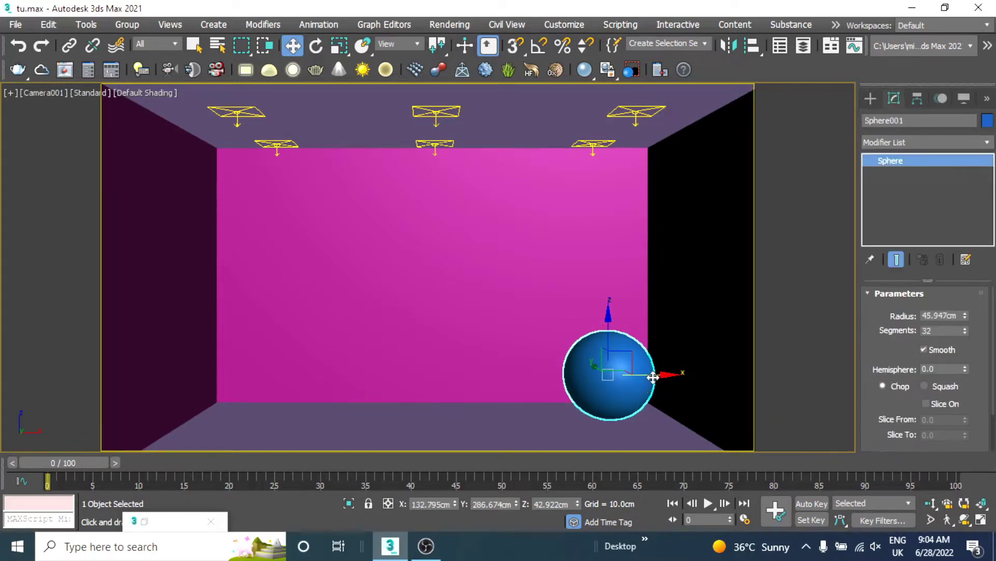
shift+drag(653, 377, 549, 393)
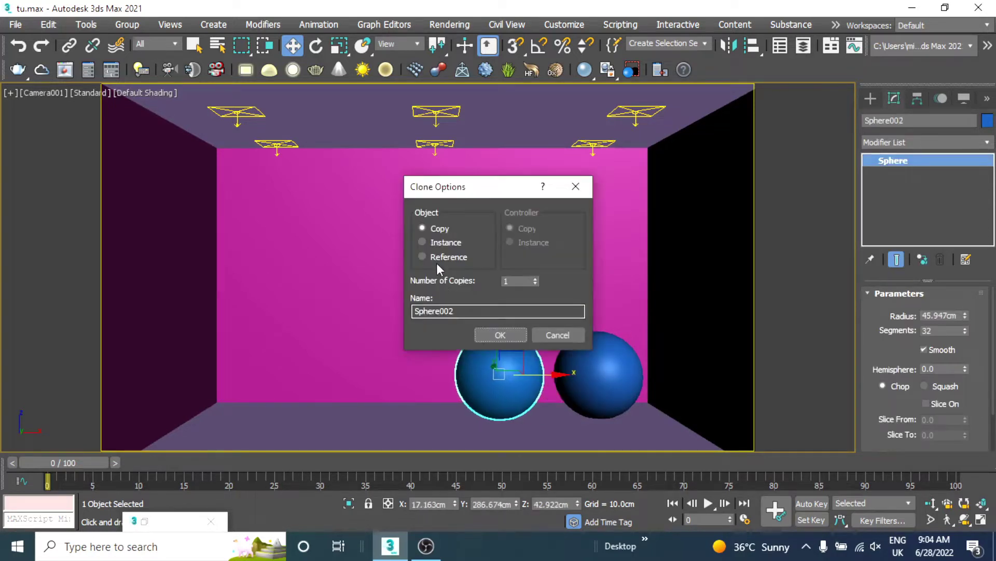
Step: Make 3 instanced copies to complete a row of four spheres
click(422, 243)
double_click(516, 281)
text(3)
click(509, 334)
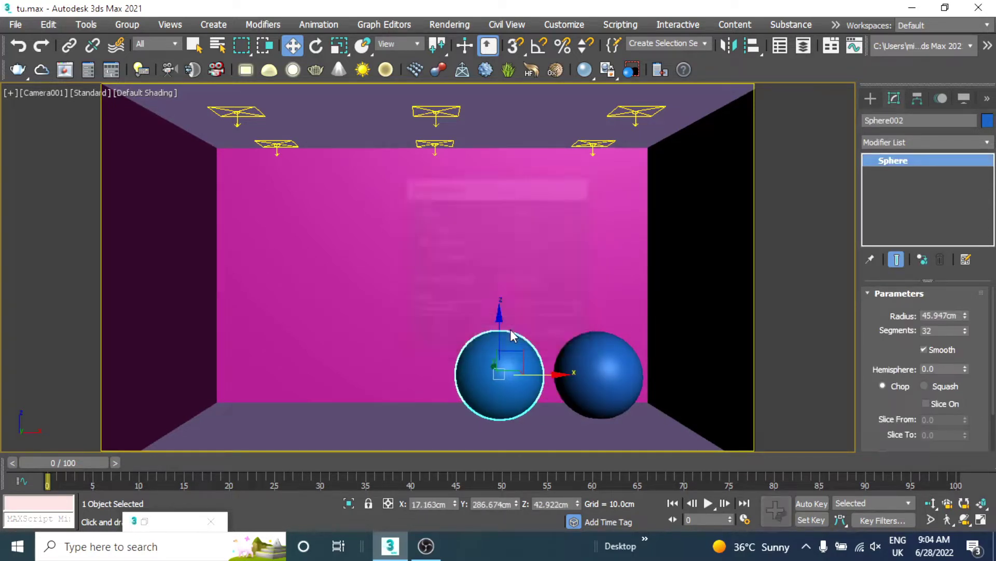
Step: Select the row of four and instance it upward twice, making three rows
click(509, 350)
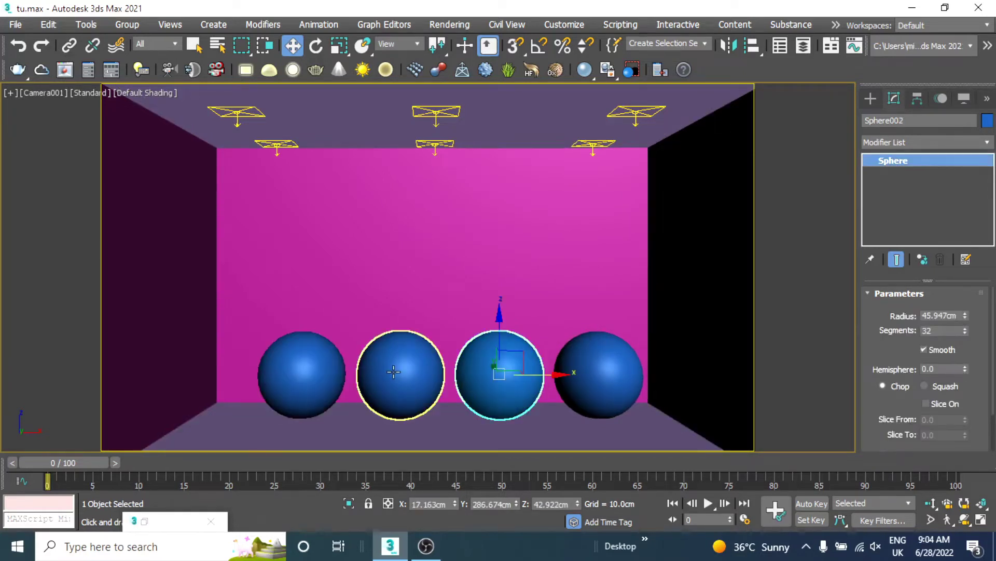
ctrl+click(401, 363)
ctrl+click(301, 363)
ctrl+click(598, 363)
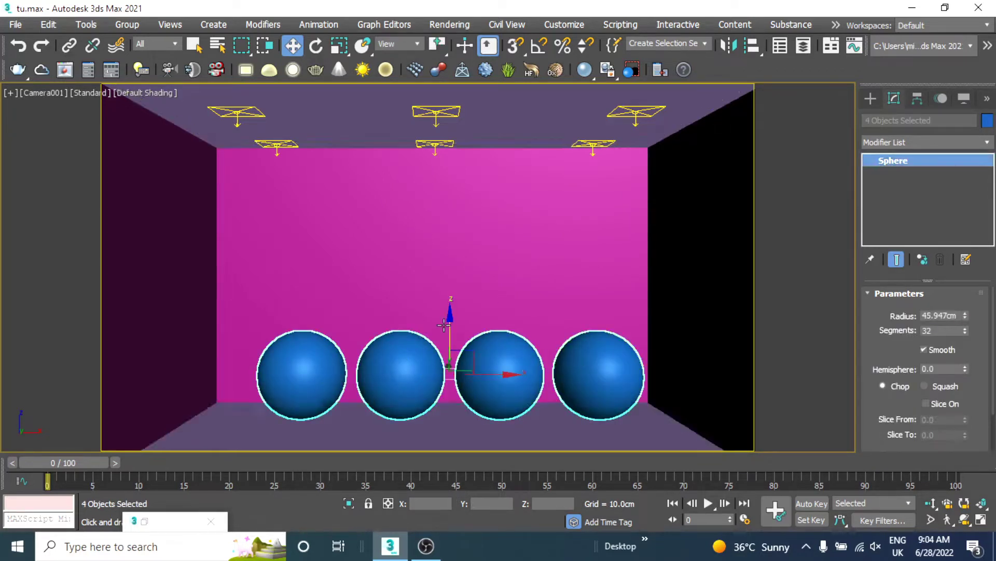
shift+drag(450, 327, 446, 246)
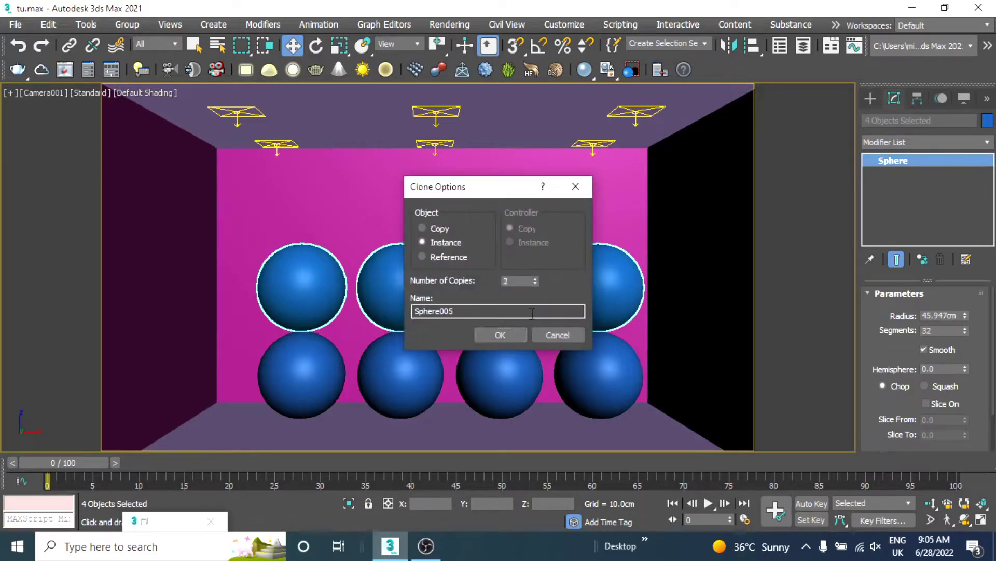
click(500, 336)
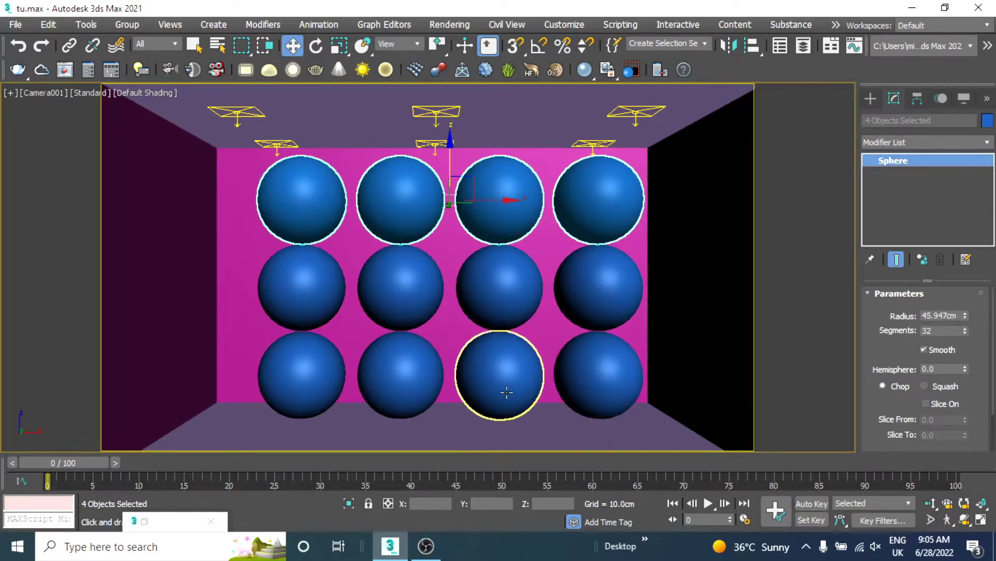
Step: Select all twelve spheres and shift the grid left to centre it
ctrl+click(499, 364)
ctrl+click(499, 291)
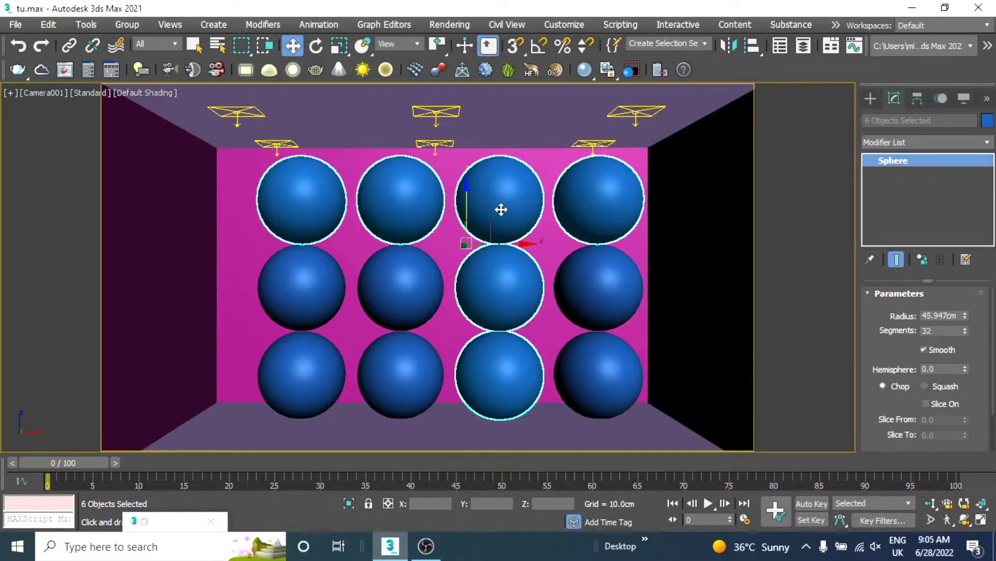
ctrl+click(597, 260)
ctrl+click(614, 345)
ctrl+click(400, 366)
ctrl+click(400, 275)
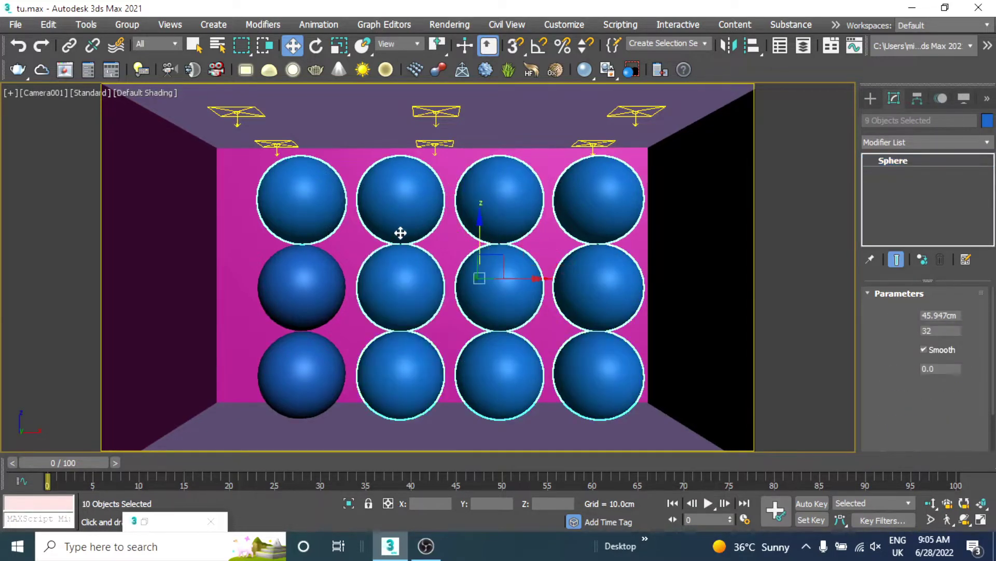
ctrl+click(322, 286)
ctrl+click(301, 367)
drag(489, 285, 470, 285)
Step: Name the bottom-right sphere's material '1' and bring up its diffuse colour picker
click(571, 428)
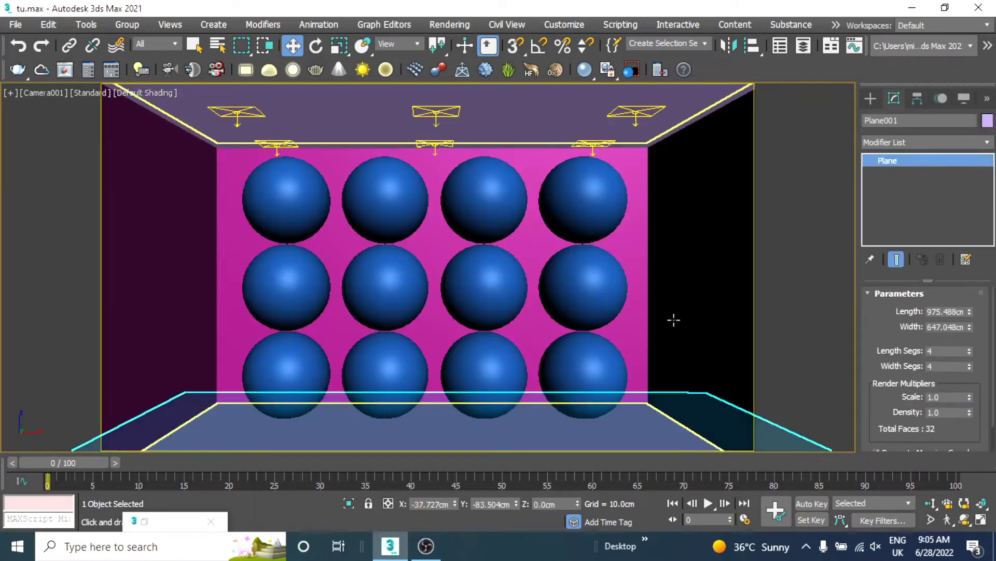
click(674, 320)
click(586, 369)
key(m)
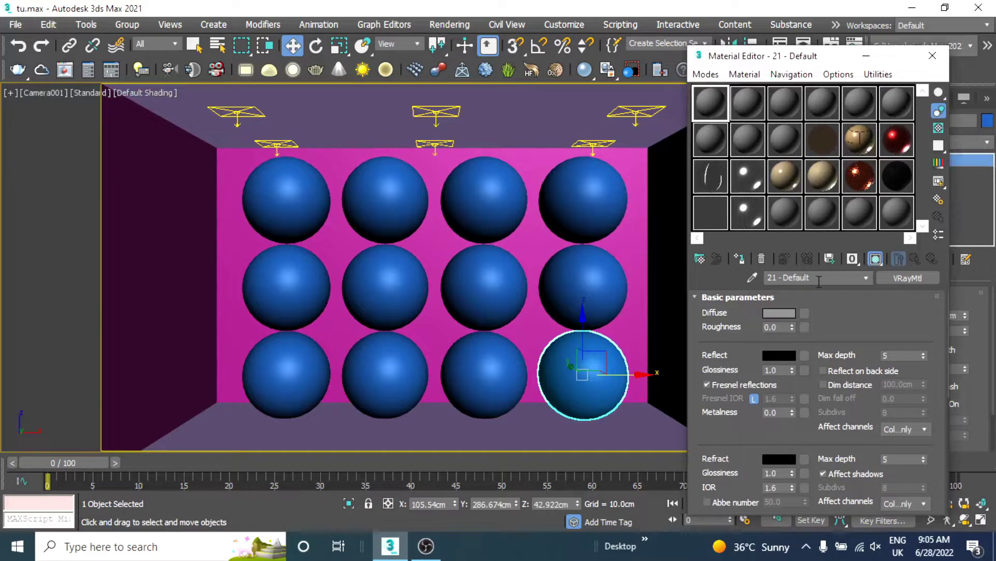
text(1)
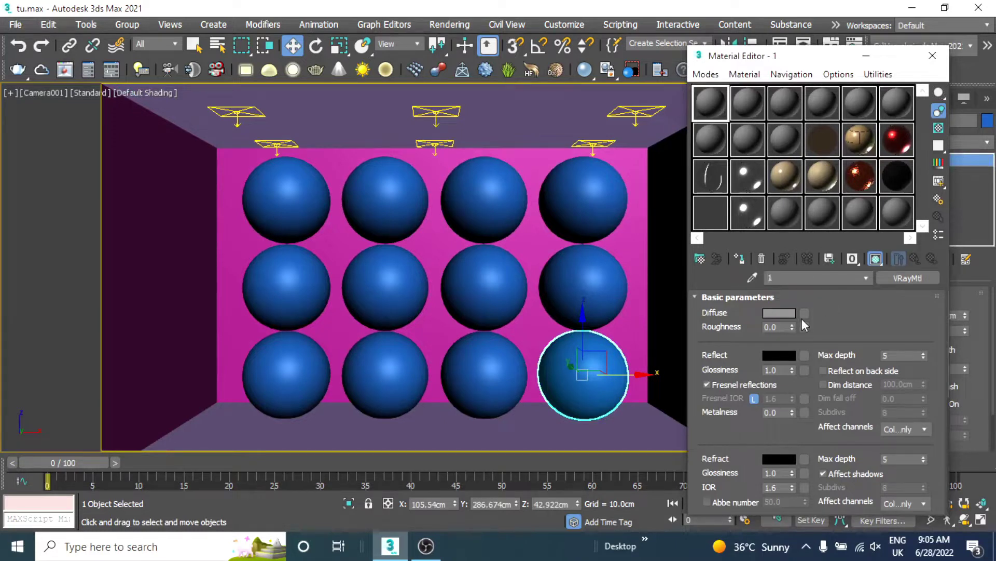
click(779, 313)
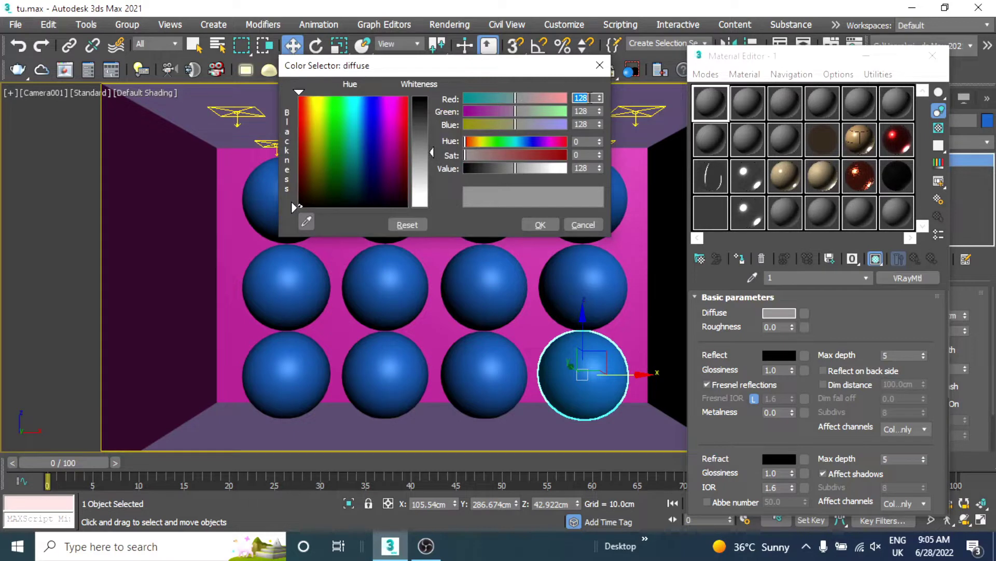
Step: Set material 1's diffuse colour to black, discarding a trial yellow
text(55)
key(Tab)
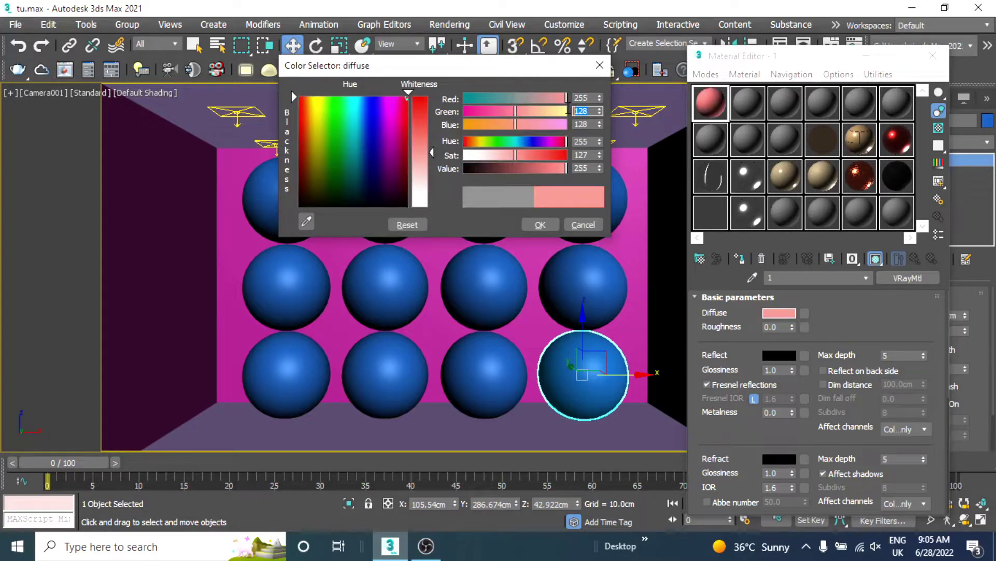
text(223255)
key(Tab)
text(0)
key(Tab)
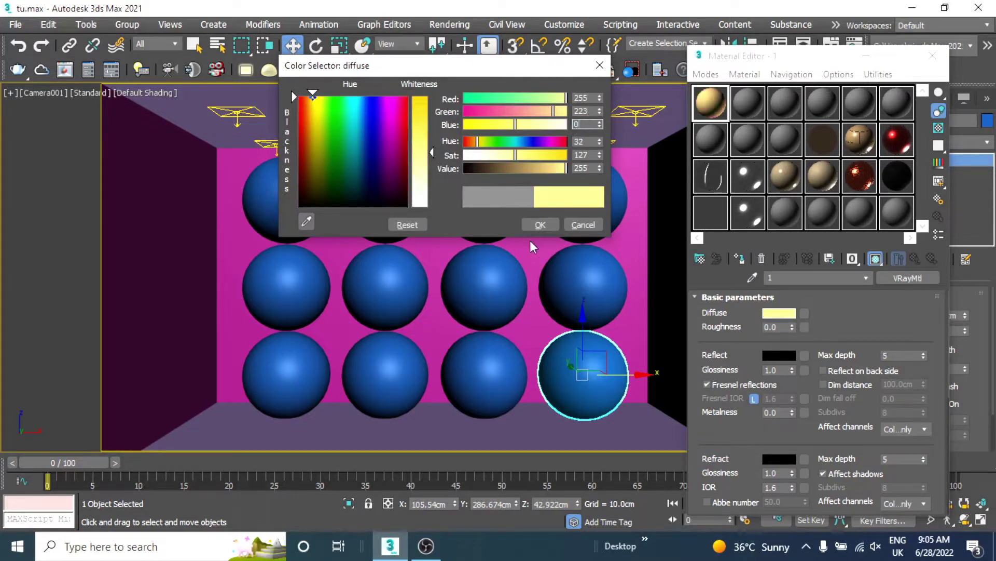
click(539, 225)
click(791, 313)
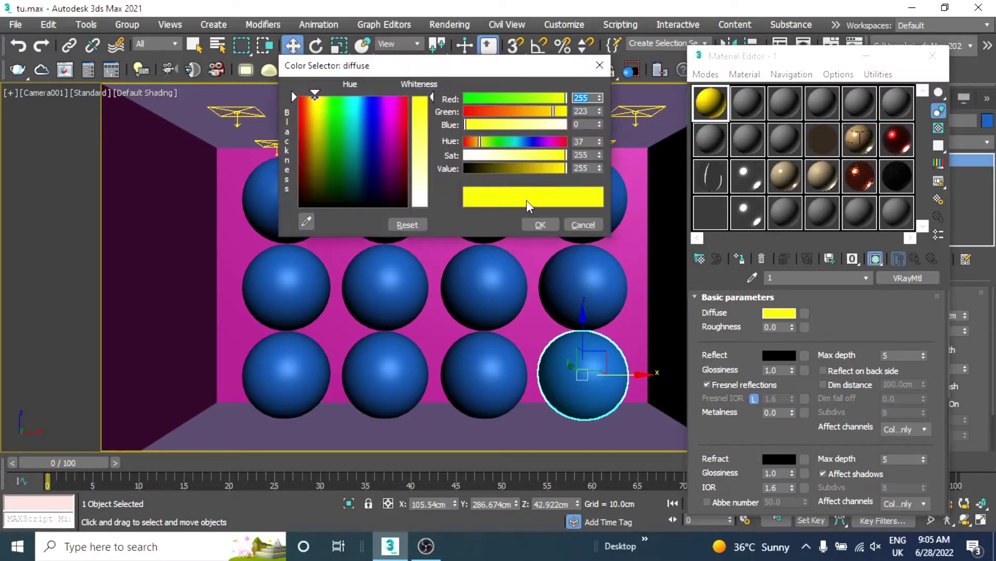
click(580, 225)
click(779, 313)
drag(524, 168, 435, 183)
click(540, 225)
Step: Set the reflection colour to yellow (255, 223, 0) and turn off Fresnel reflections
click(779, 355)
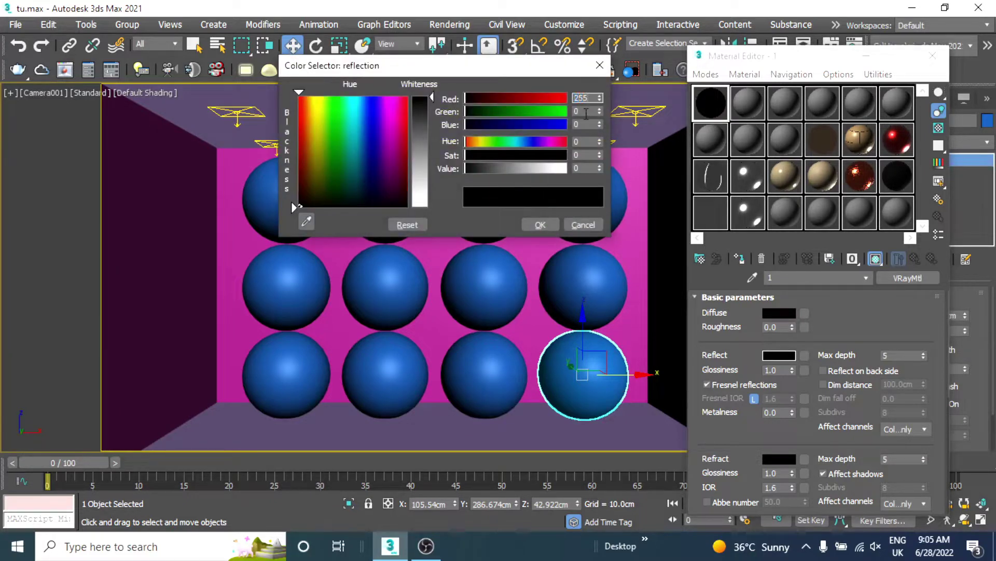
key(Tab)
text(223)
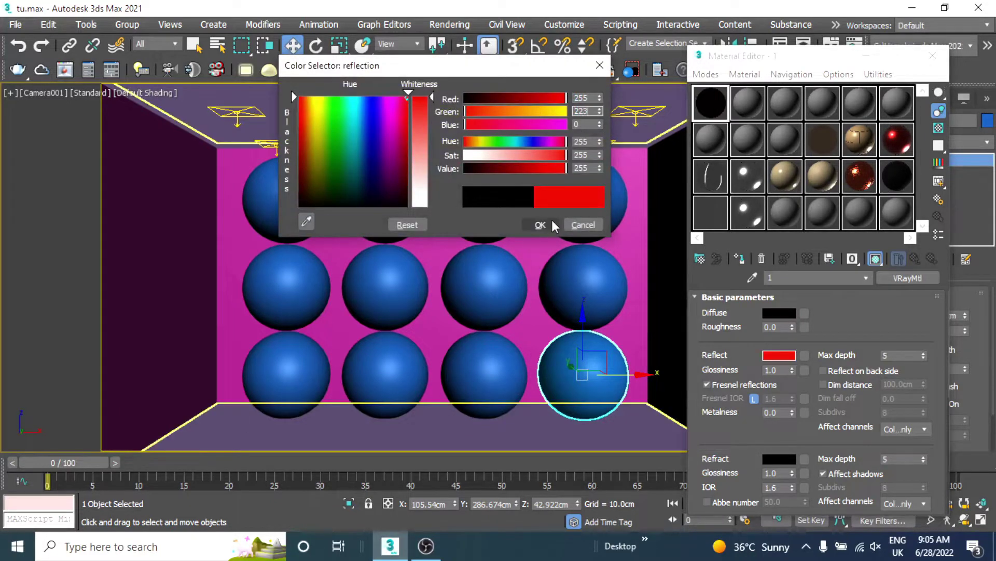
click(552, 223)
click(724, 385)
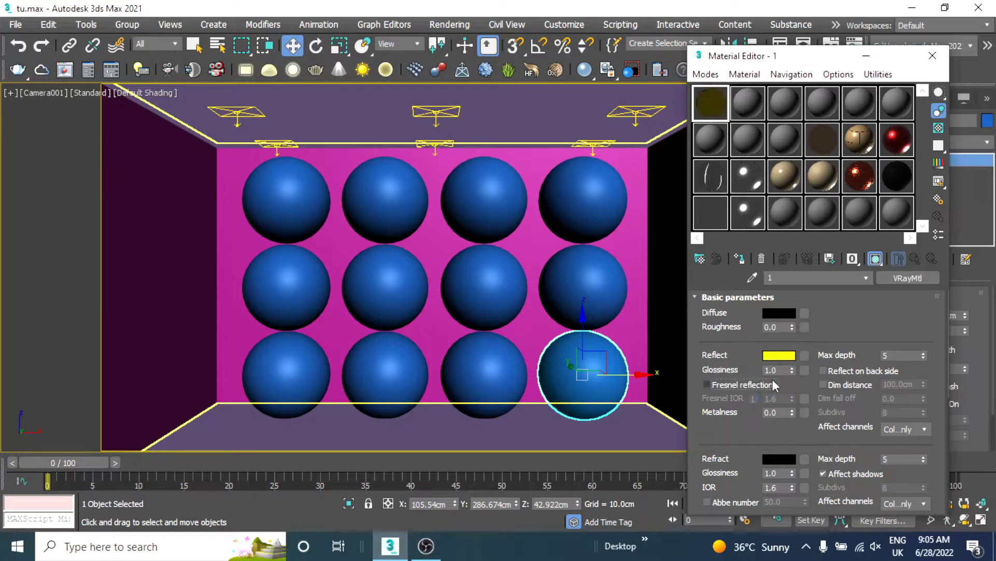
text(.)
key(Return)
Step: Apply material 1 to the top-left sphere and copy it into sample slot 2
drag(711, 104, 288, 196)
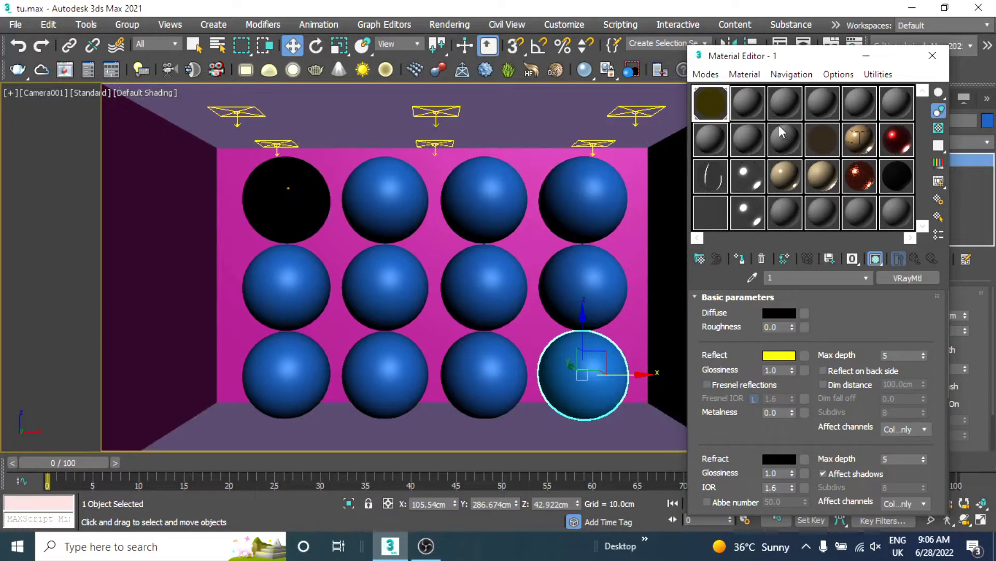
drag(700, 118, 743, 109)
click(742, 105)
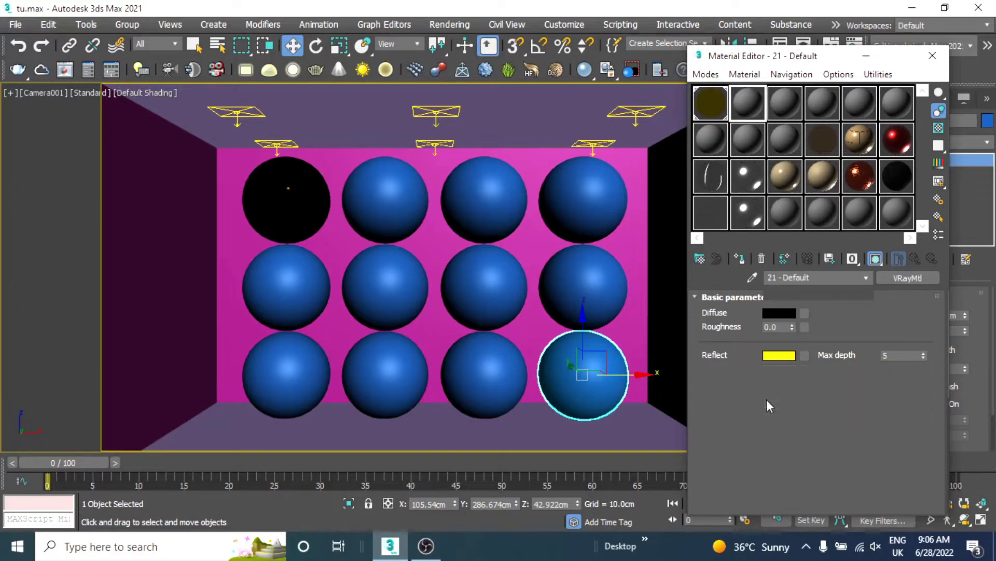
click(707, 107)
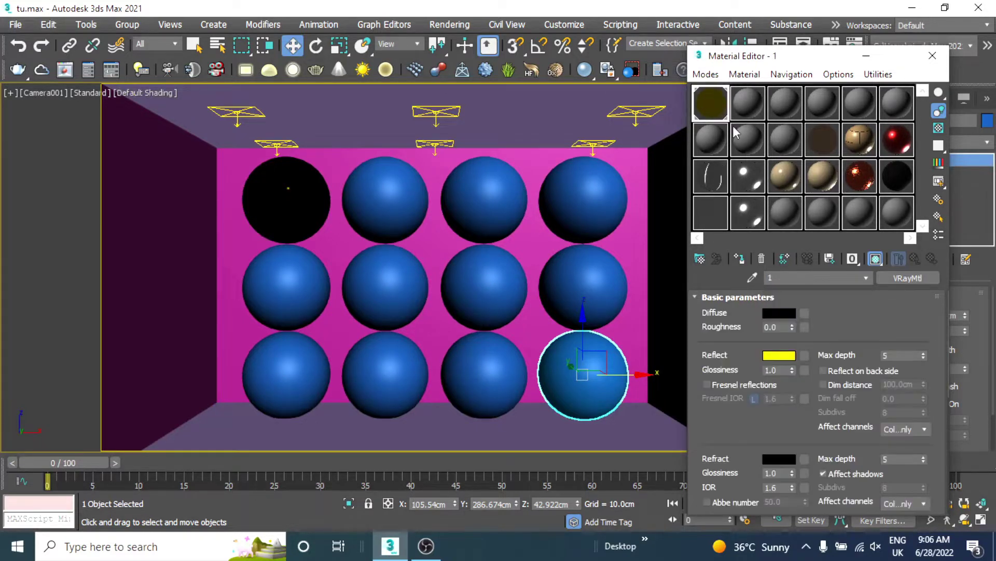
drag(734, 129, 748, 104)
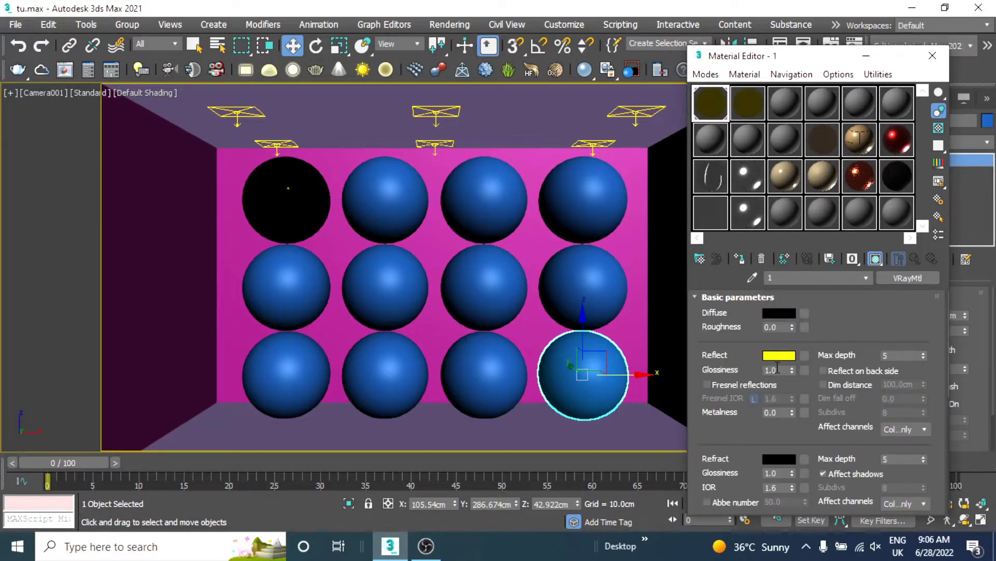
Step: Set Metalness 0.1 on materials 1 and 2, and slot 2's reflection glossiness to 0.9
double_click(779, 410)
text(0.1)
key(Return)
click(749, 93)
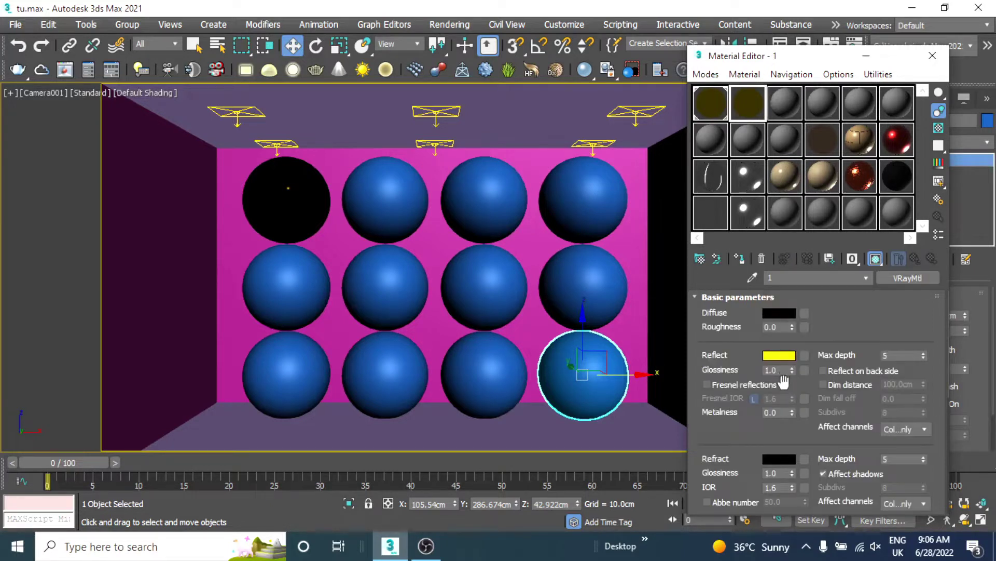
double_click(779, 411)
text(.1)
key(Return)
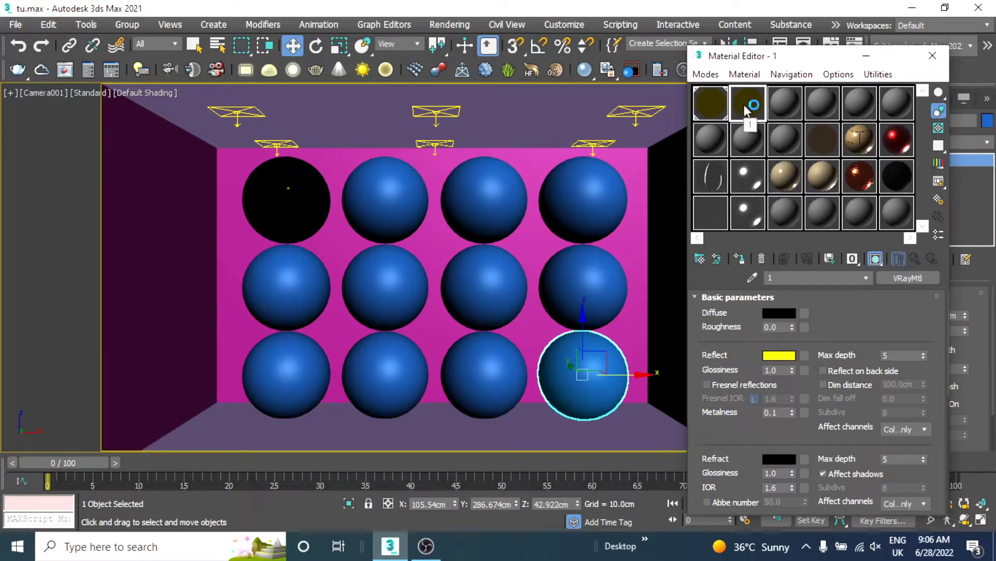
double_click(782, 370)
text(0.9)
key(Return)
Step: Assign slot 2's material, renamed '2', to the second top-row sphere
drag(751, 109, 638, 160)
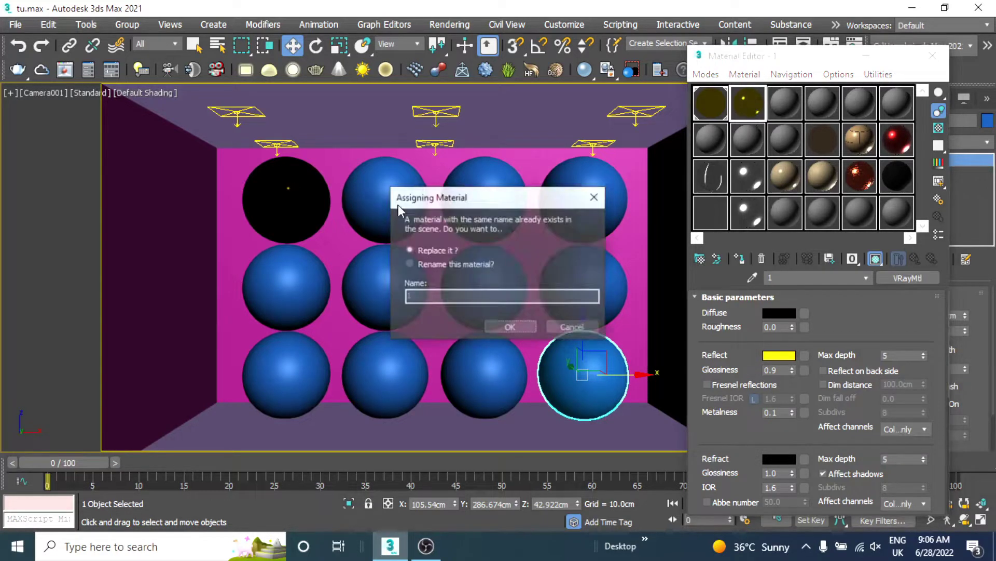
click(428, 264)
text(2)
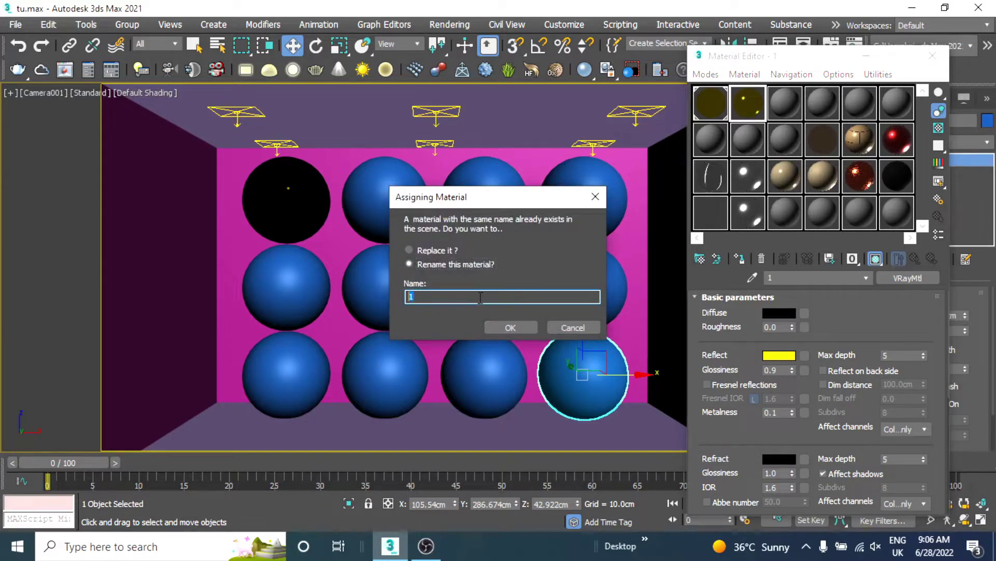
click(511, 328)
Step: Give slot 3 reflection glossiness 0.8, name it '3', and assign it to the third sphere
click(787, 107)
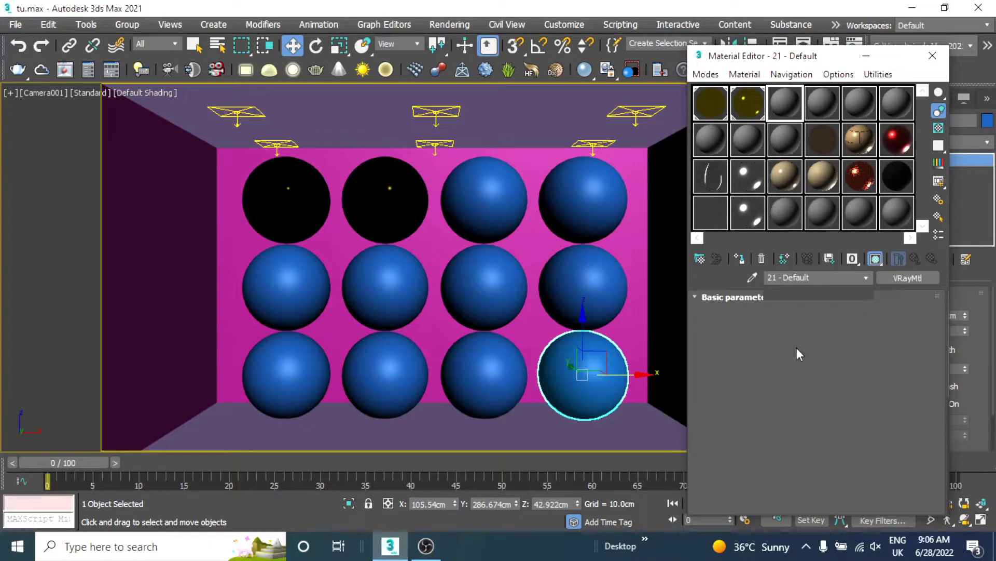
double_click(783, 370)
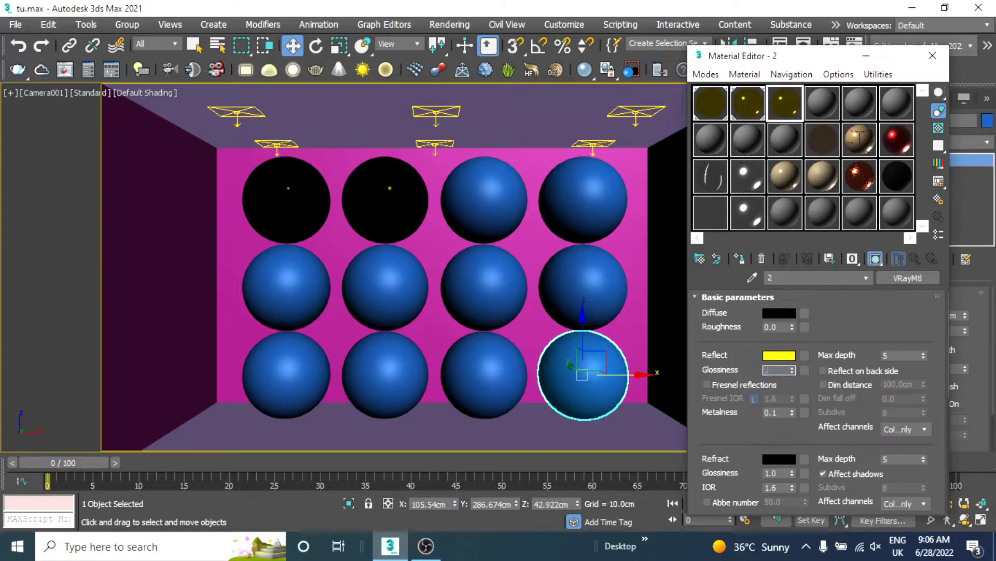
text(0.8)
key(Return)
drag(798, 111, 489, 215)
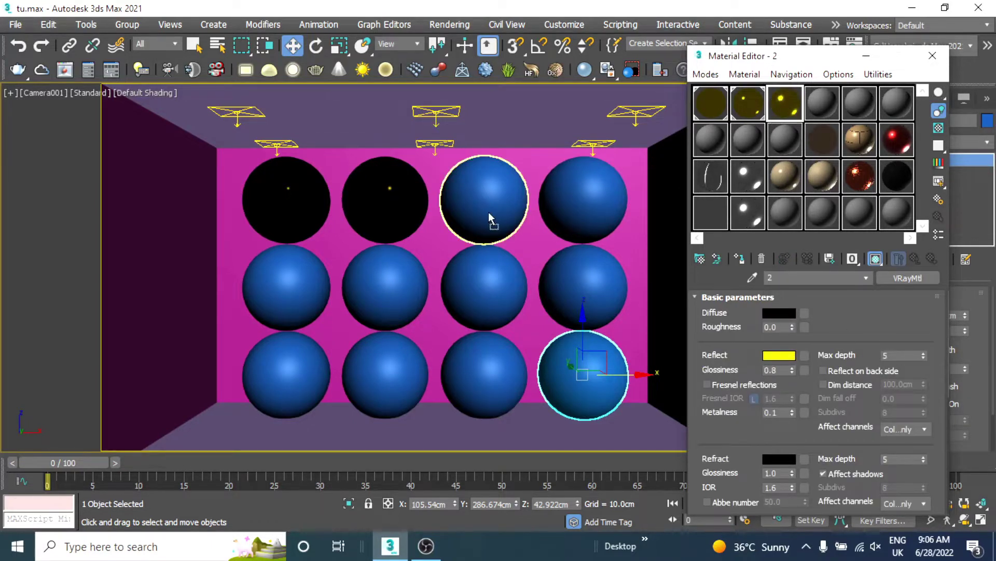
click(439, 266)
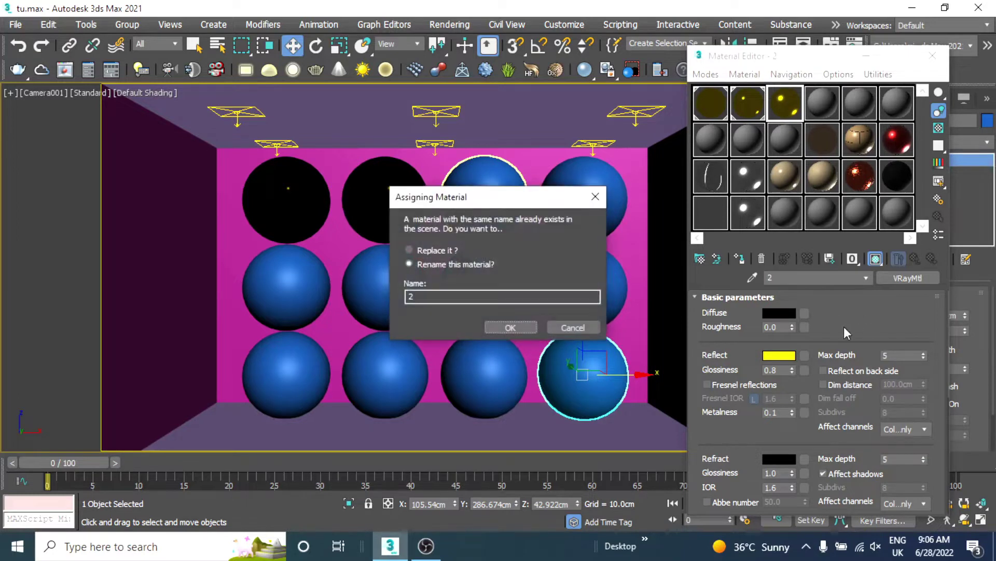
click(434, 298)
key(BackSpace)
text(3)
click(511, 327)
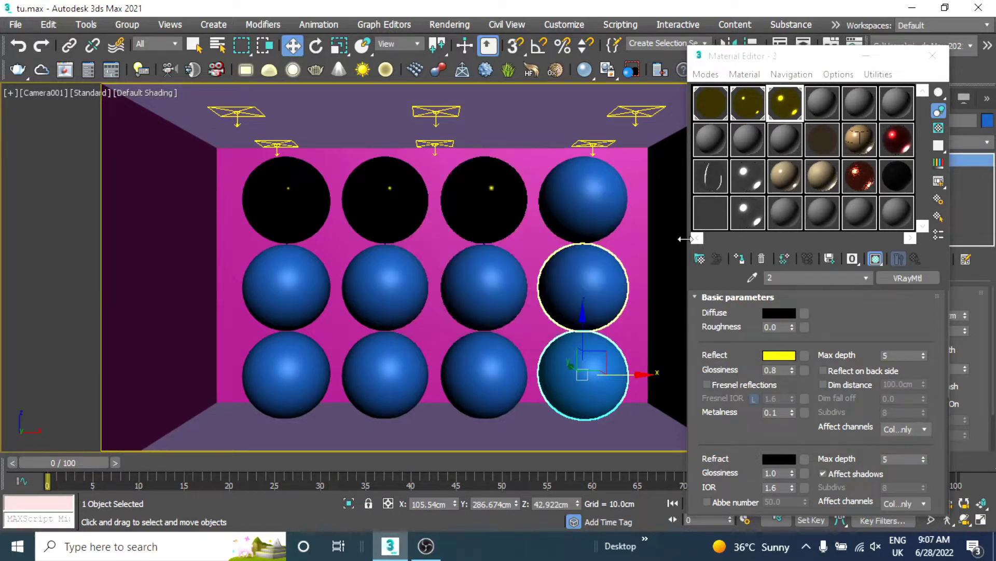
Step: Name slot 4 '4', set its reflection glossiness to 0.7, and assign it to the top-right sphere
click(822, 104)
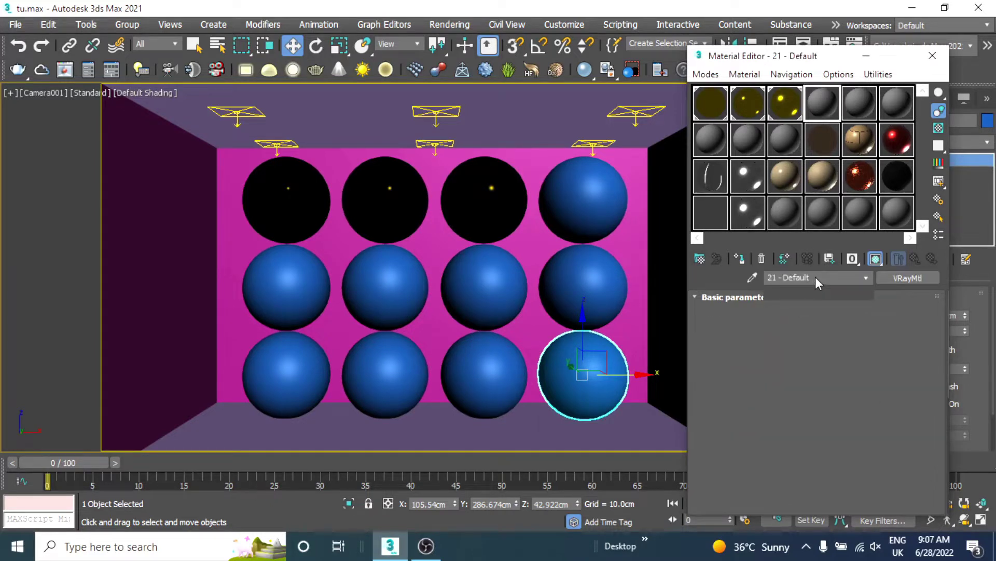
drag(813, 279, 764, 279)
text(4)
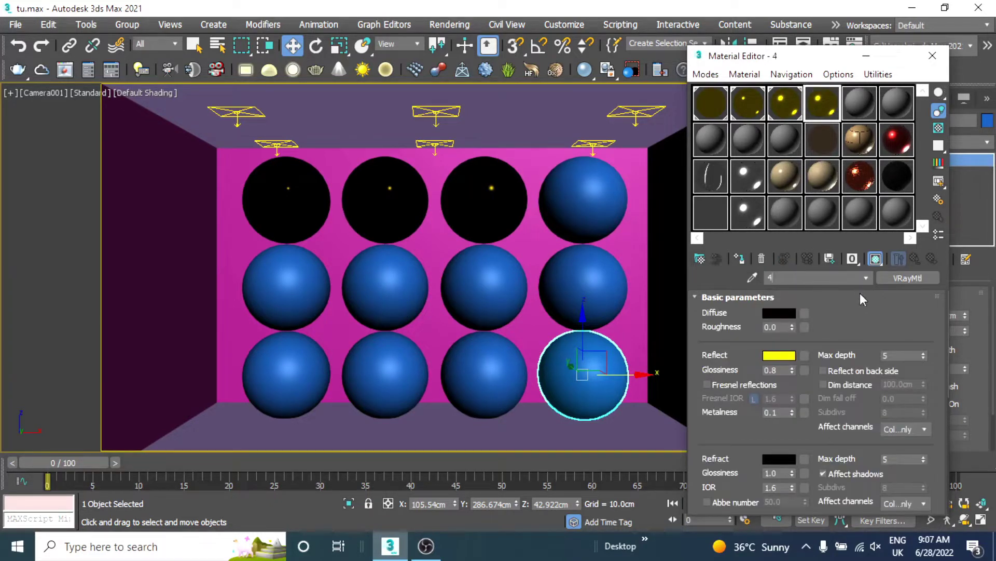
click(857, 298)
click(830, 297)
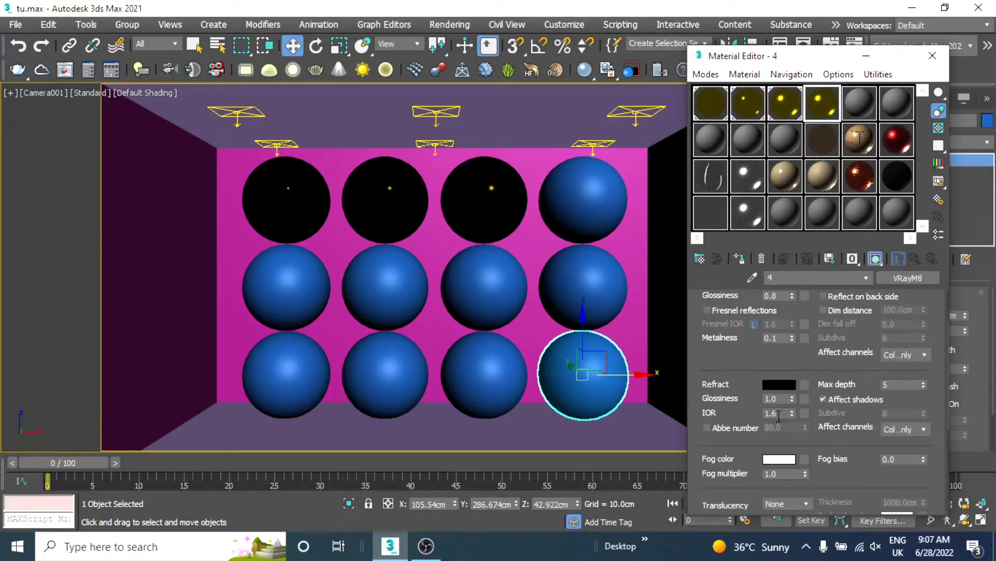
scroll(764, 359, up, 3)
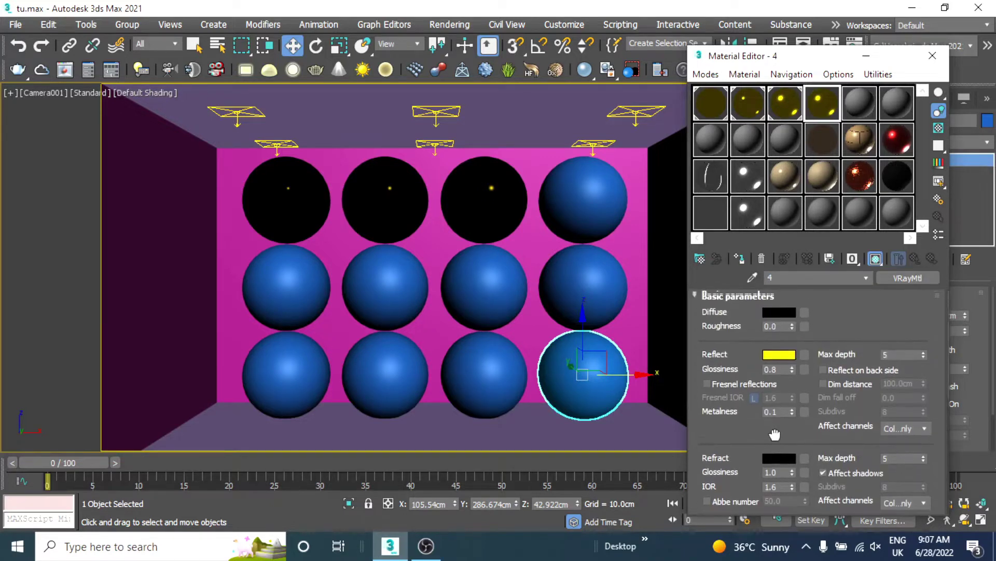
double_click(779, 369)
text(7)
key(Return)
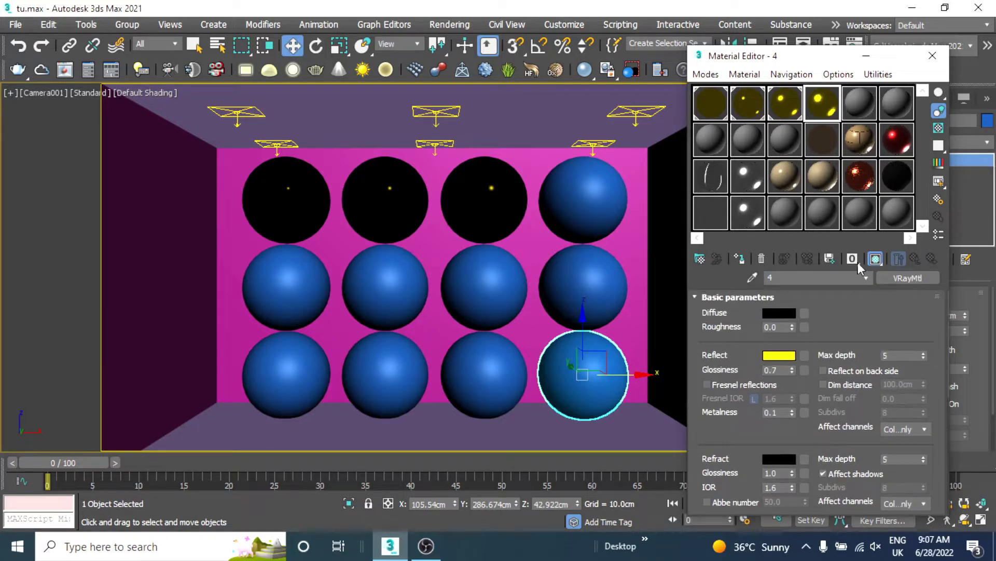
drag(832, 113, 592, 189)
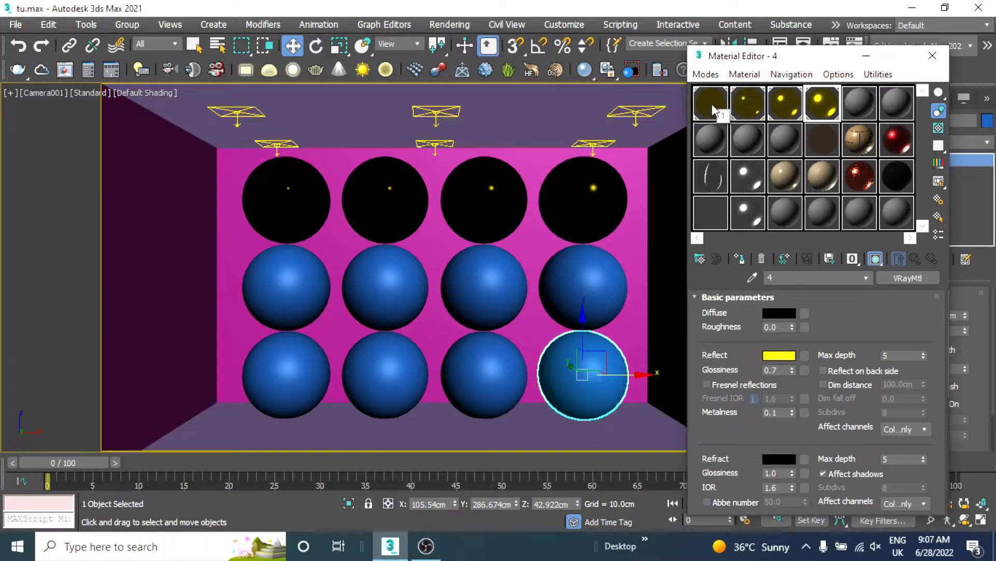
click(712, 140)
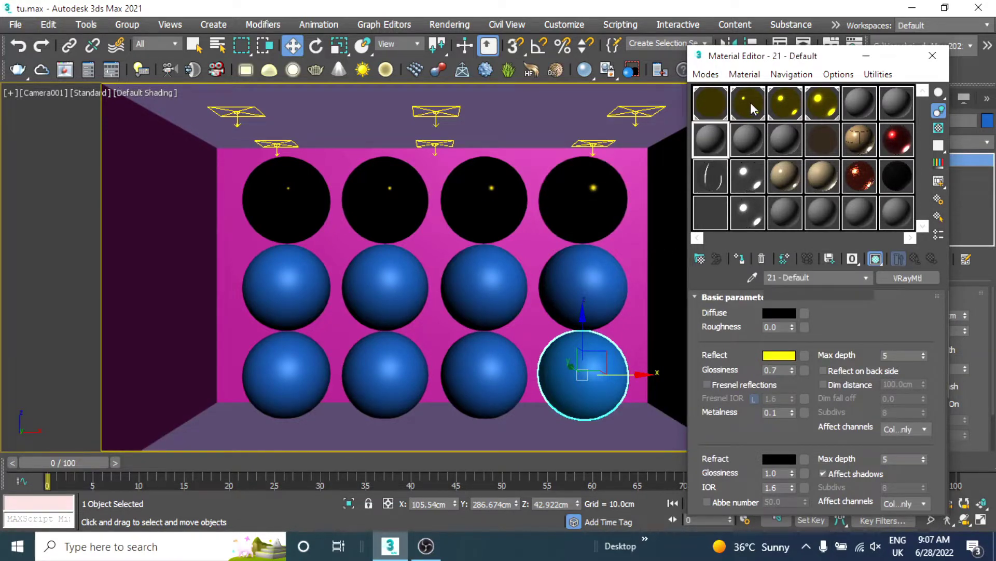
Step: Rename the second-row copies of materials 1–4 as 5, 6, 7 and 8
click(749, 137)
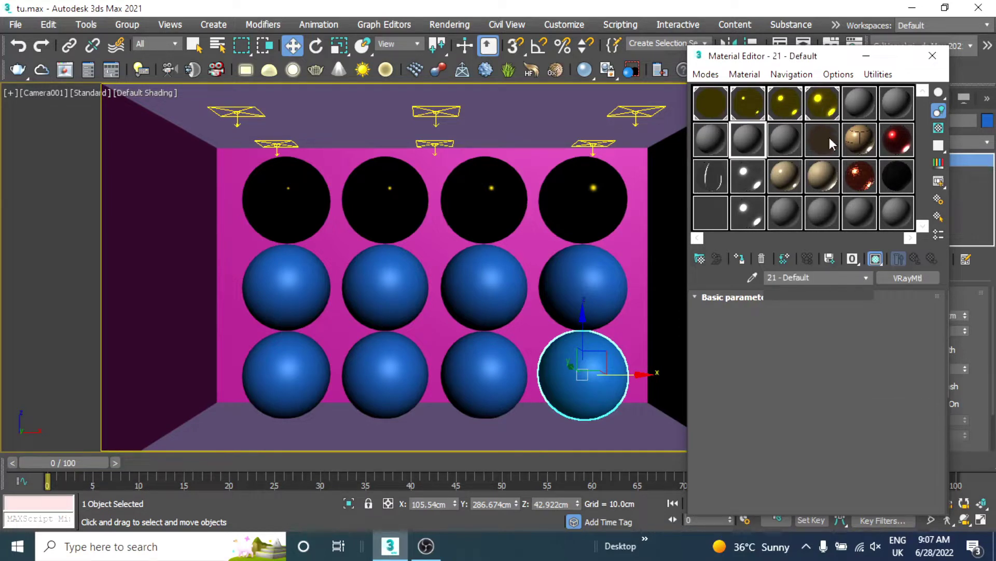
click(786, 144)
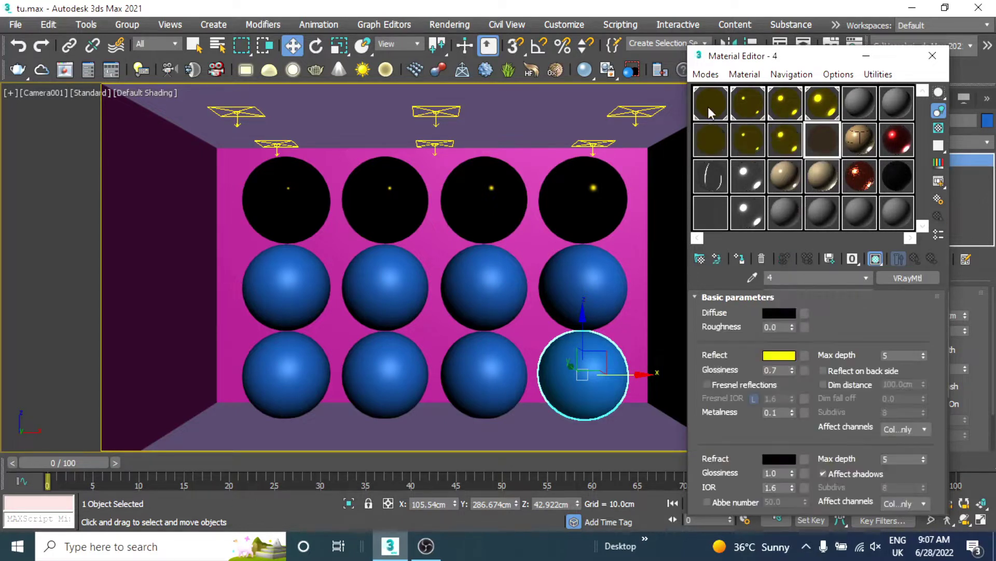
click(707, 147)
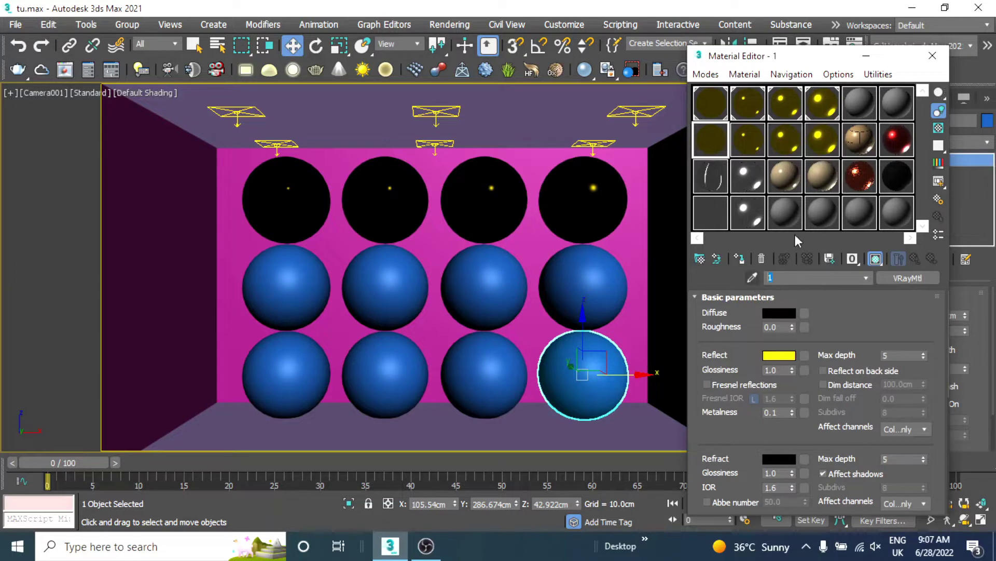
key(BackSpace)
click(752, 148)
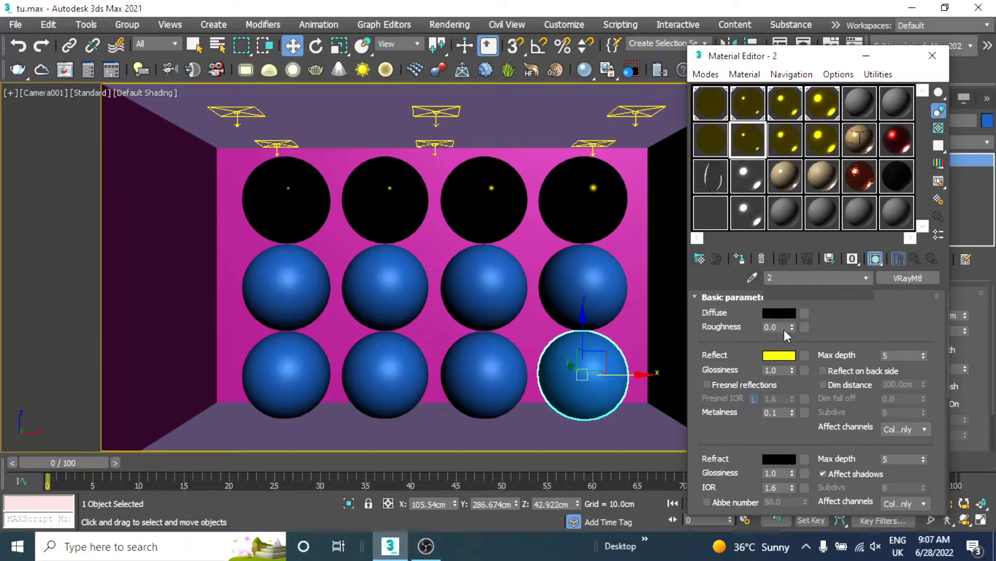
double_click(764, 279)
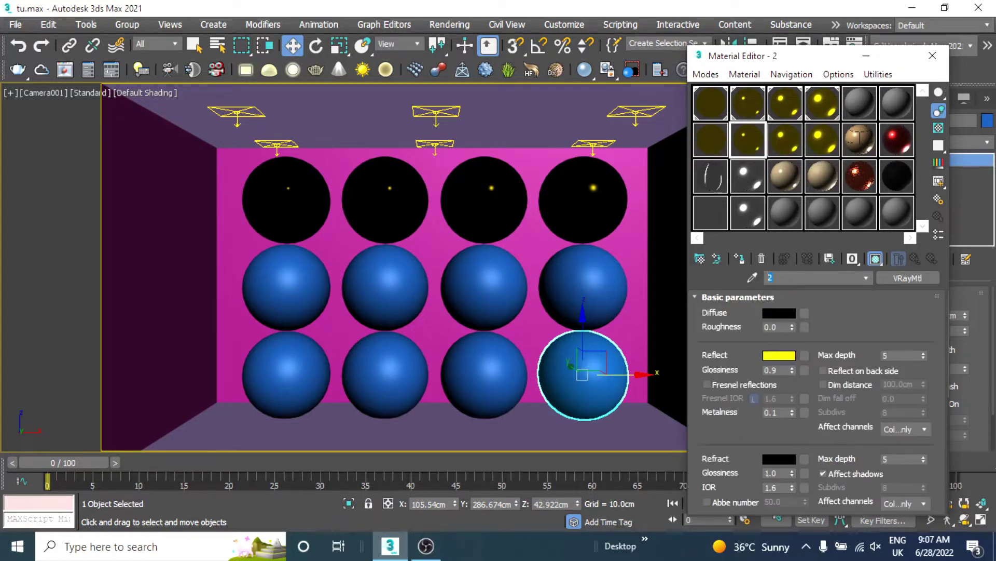
text(6)
click(787, 137)
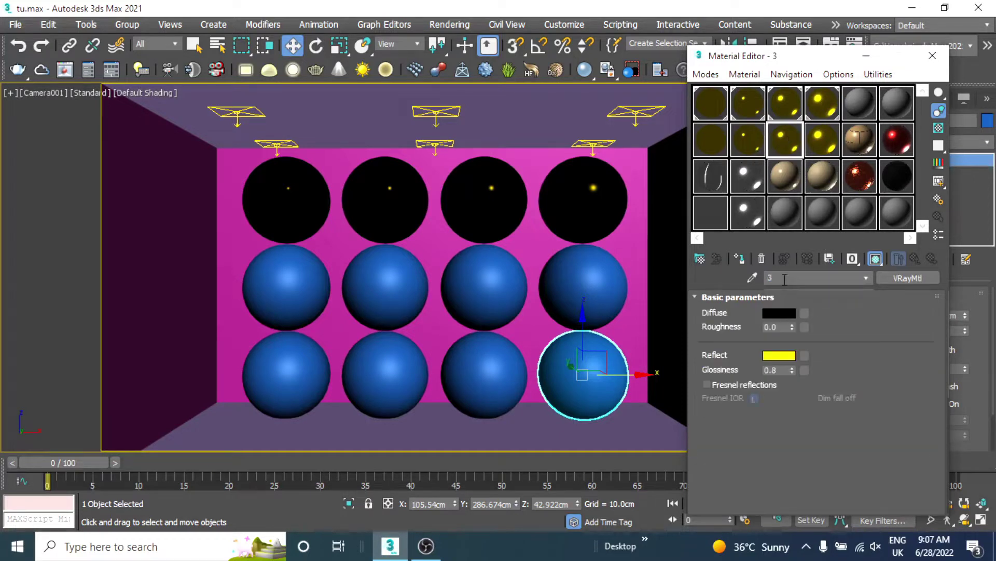
click(821, 151)
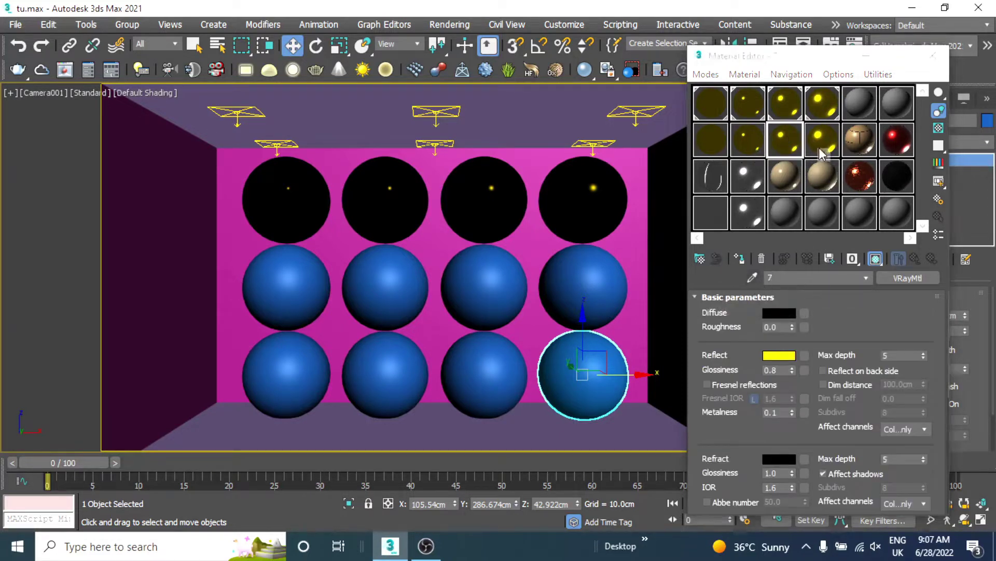
click(831, 146)
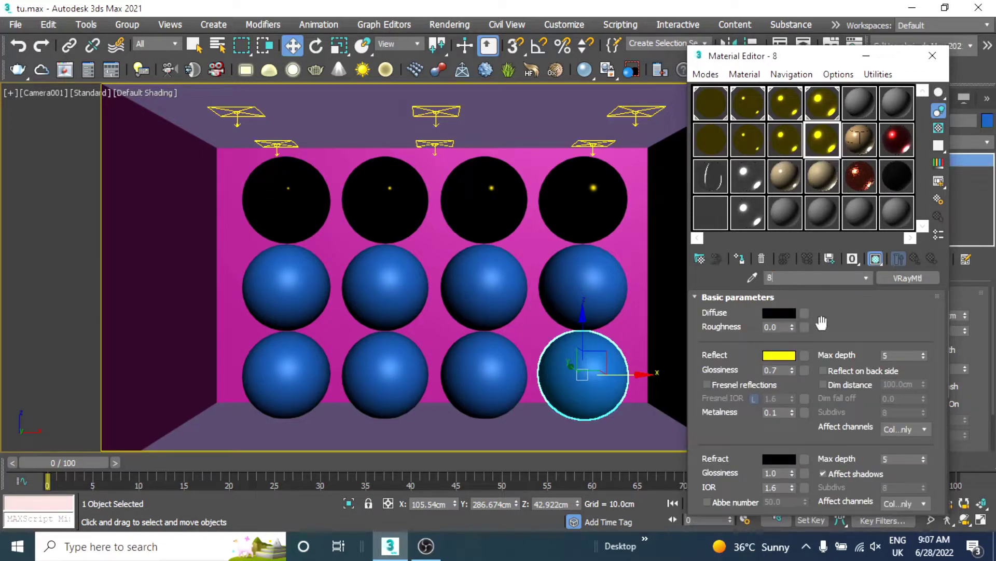
Step: Desaturate the reflection colour of materials 5 and 6 to white
click(716, 136)
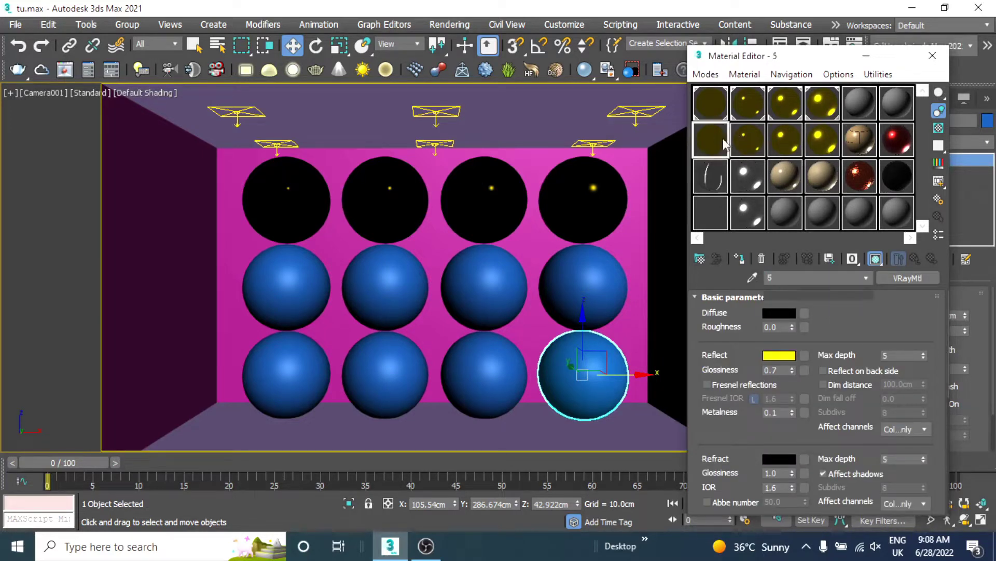
click(782, 356)
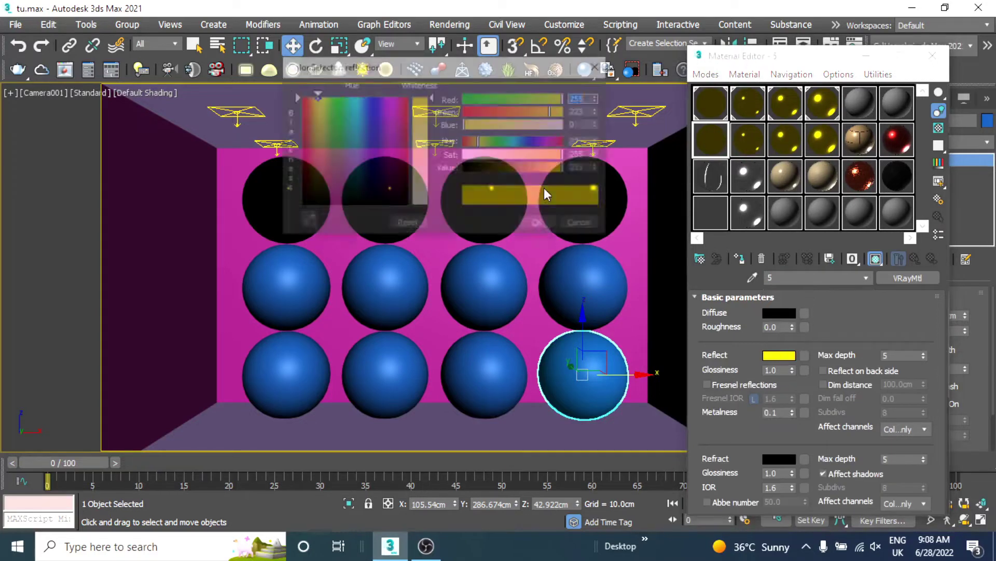
drag(520, 155, 470, 155)
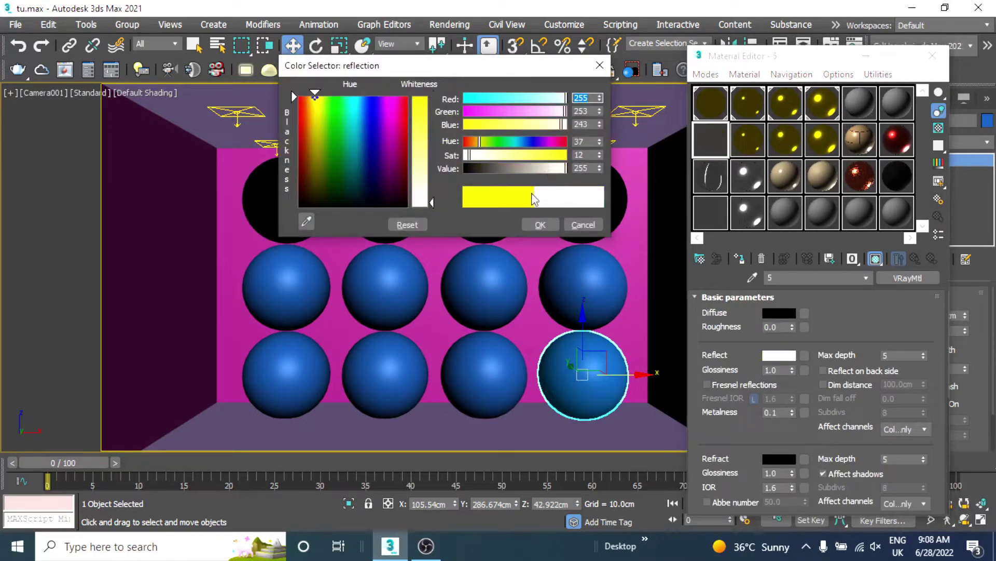
click(465, 160)
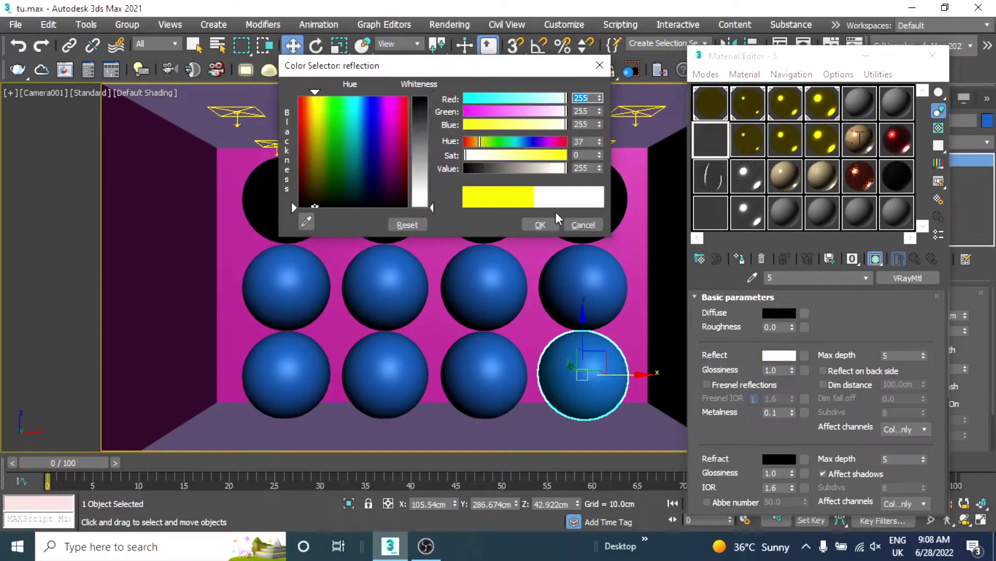
click(545, 223)
click(746, 136)
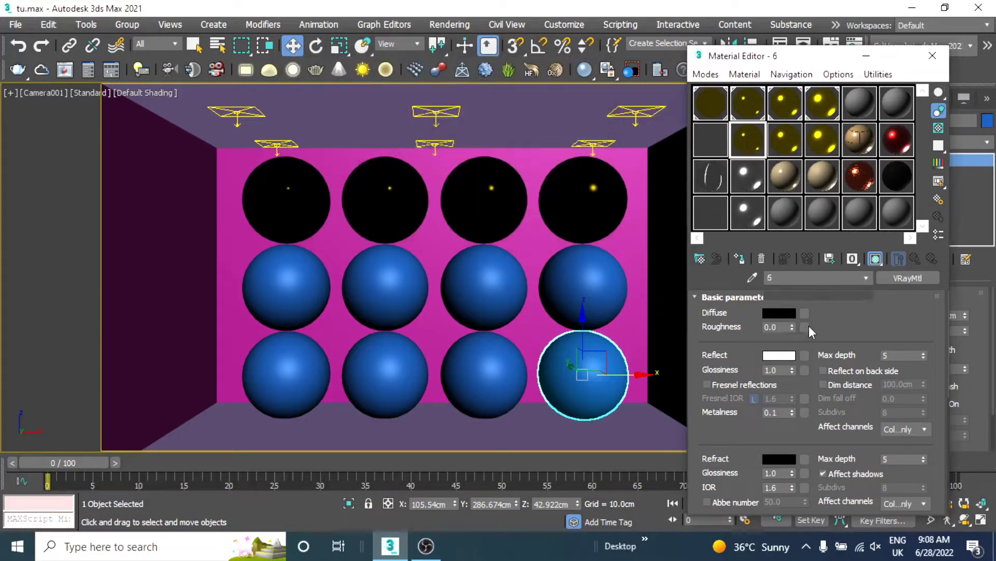
click(788, 357)
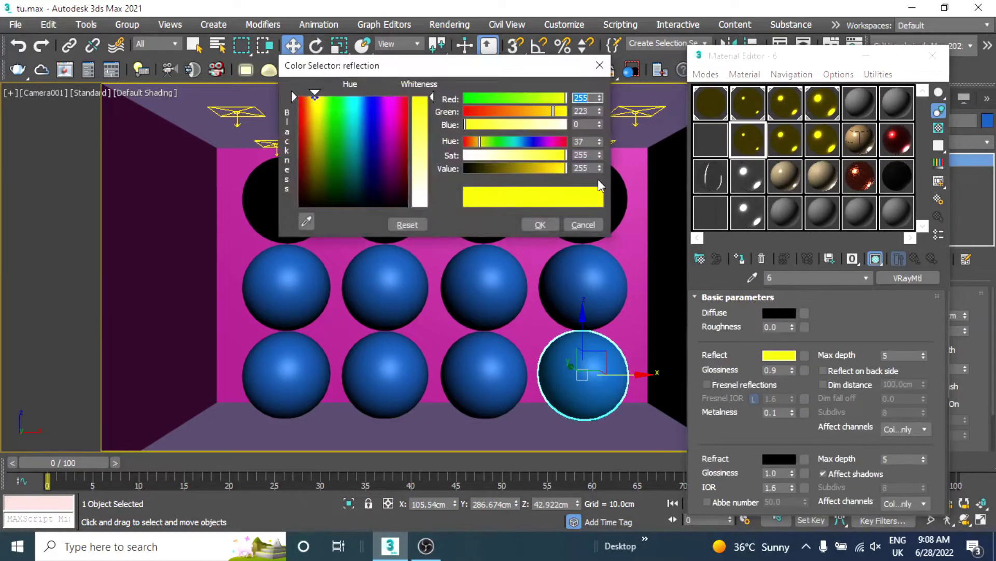
drag(565, 155, 465, 154)
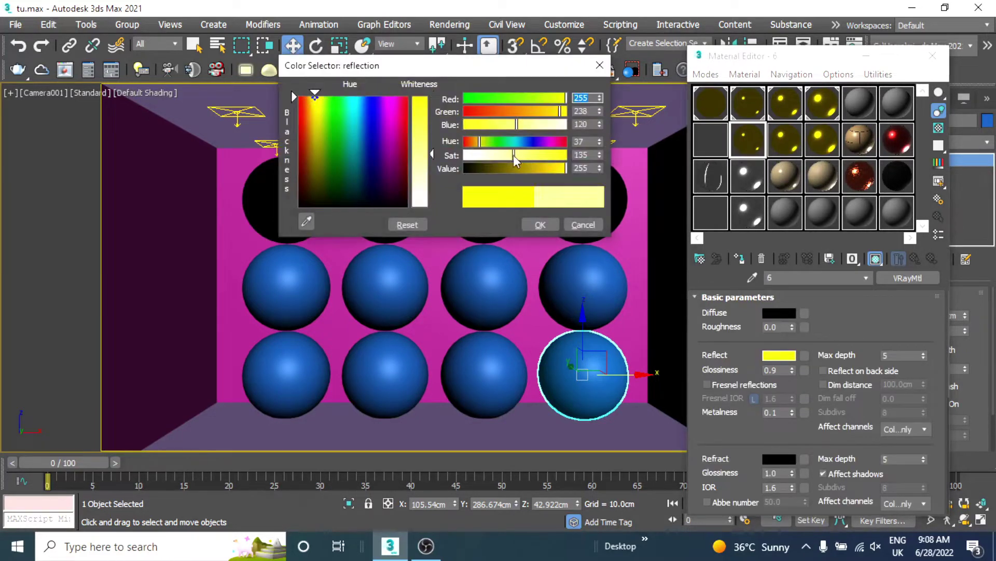
click(540, 223)
Step: Desaturate the reflection colour of materials 7 and 8 to white
click(786, 141)
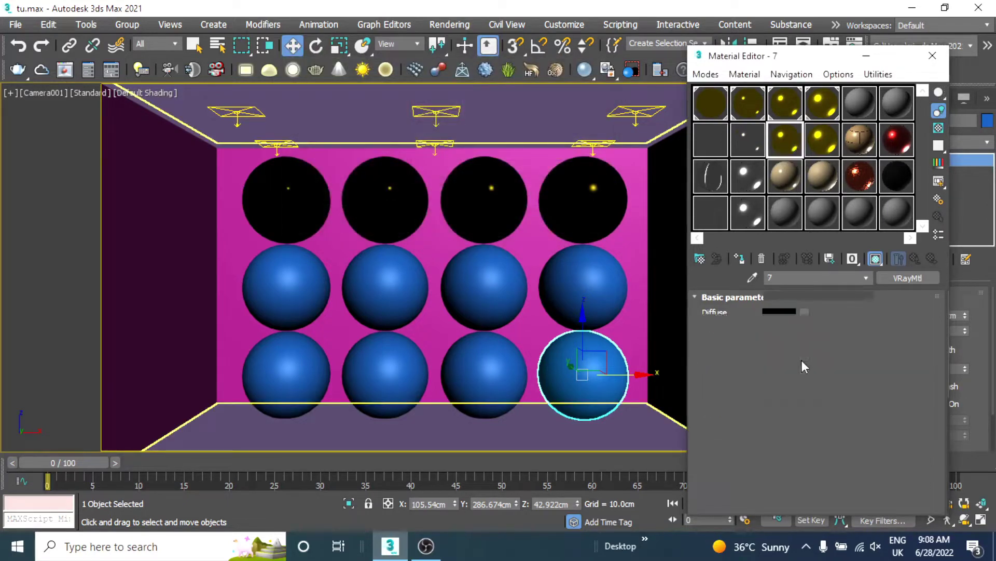
click(780, 356)
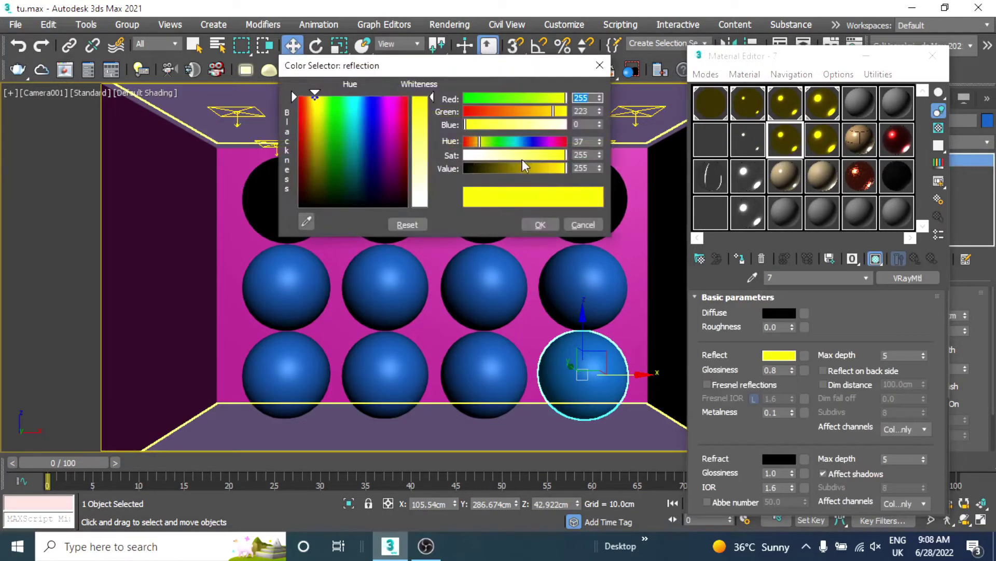
drag(523, 163, 466, 154)
click(540, 224)
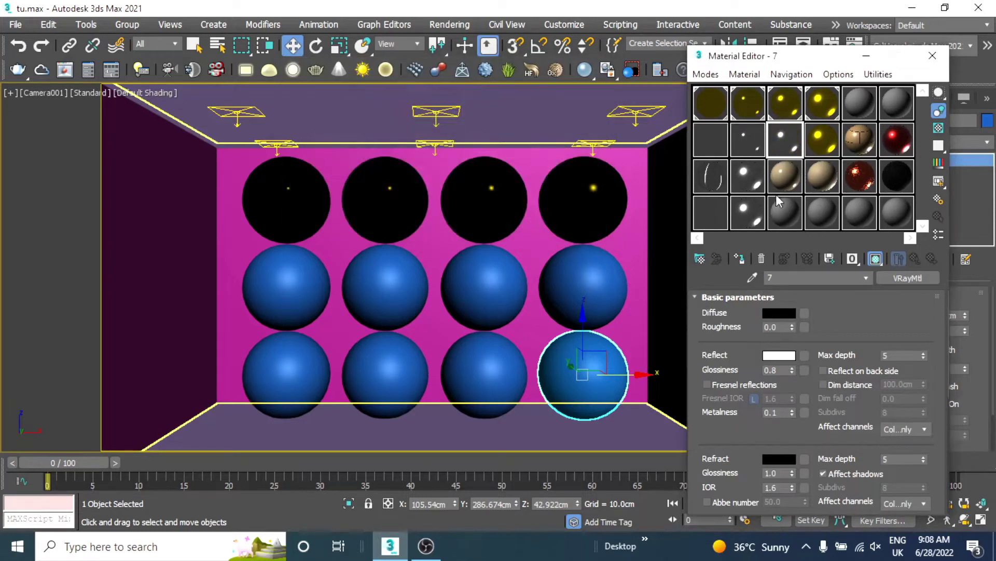
click(819, 135)
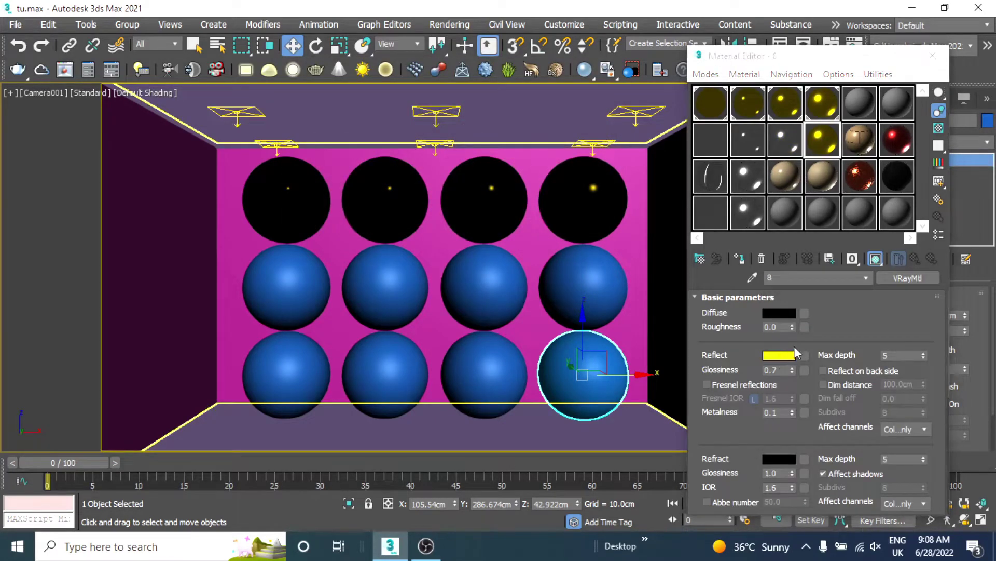
click(780, 355)
drag(531, 170, 403, 165)
Step: Apply white-reflection materials 5–8 to the four middle-row spheres
click(543, 225)
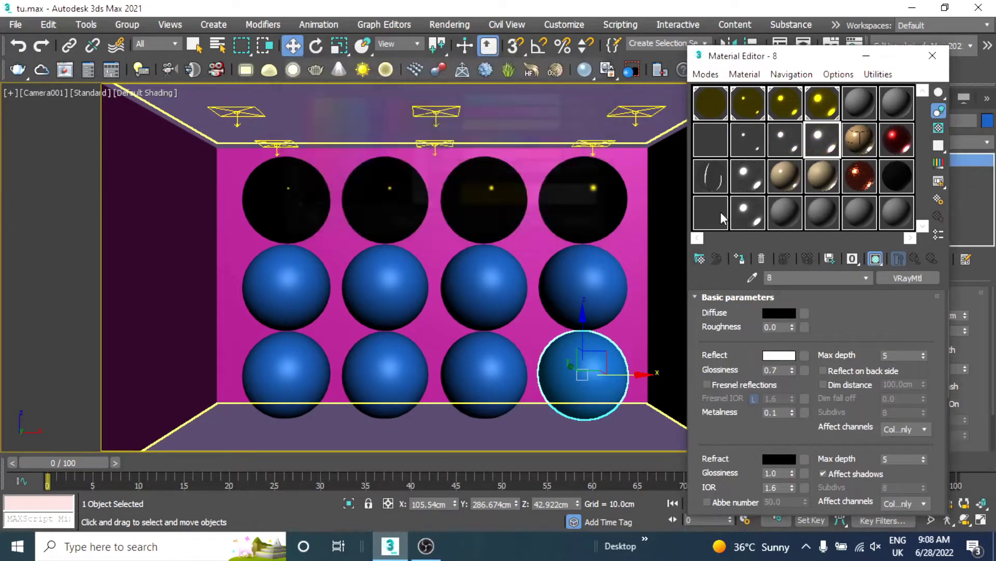
drag(715, 142, 581, 288)
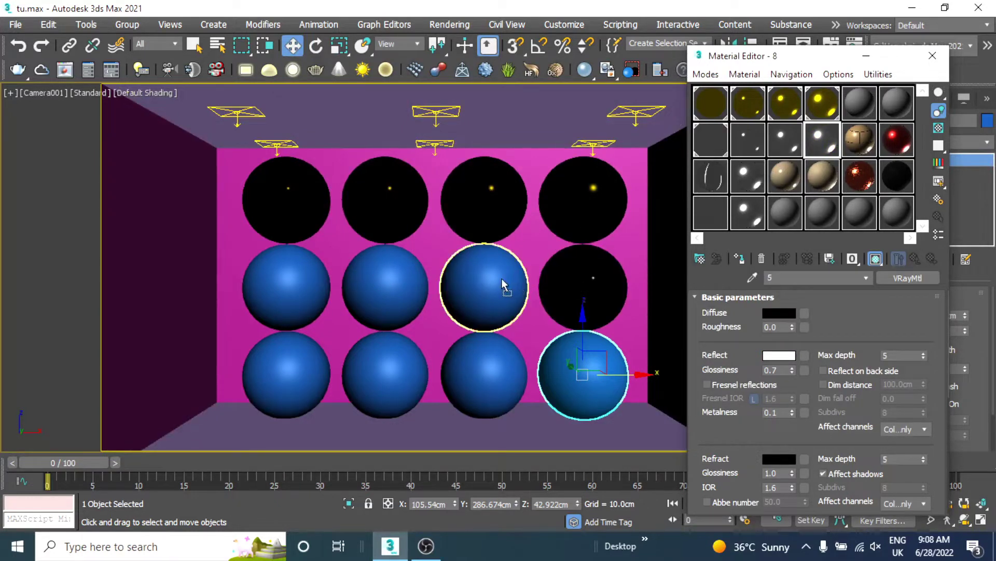
drag(749, 142, 507, 285)
drag(793, 146, 387, 288)
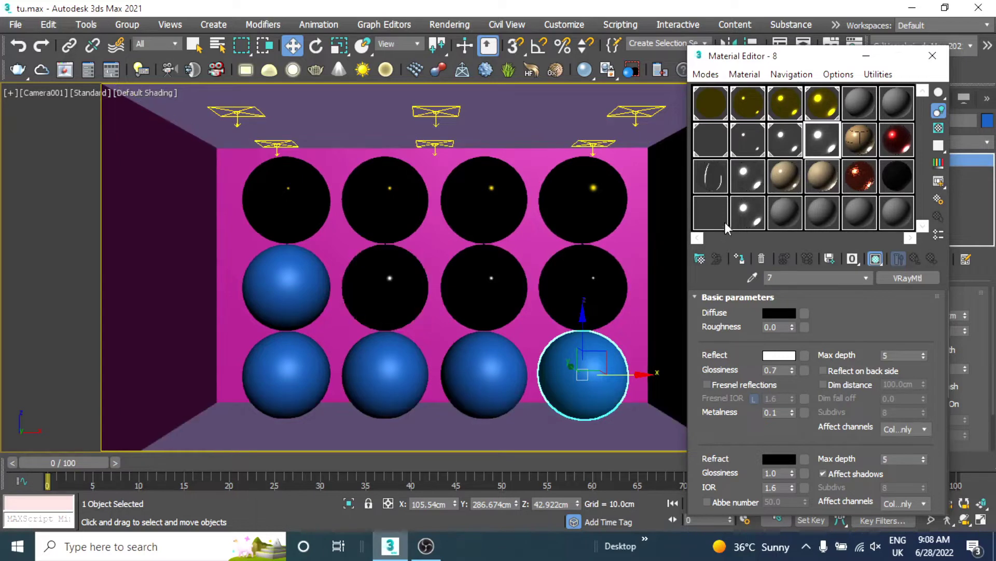
drag(825, 145, 296, 296)
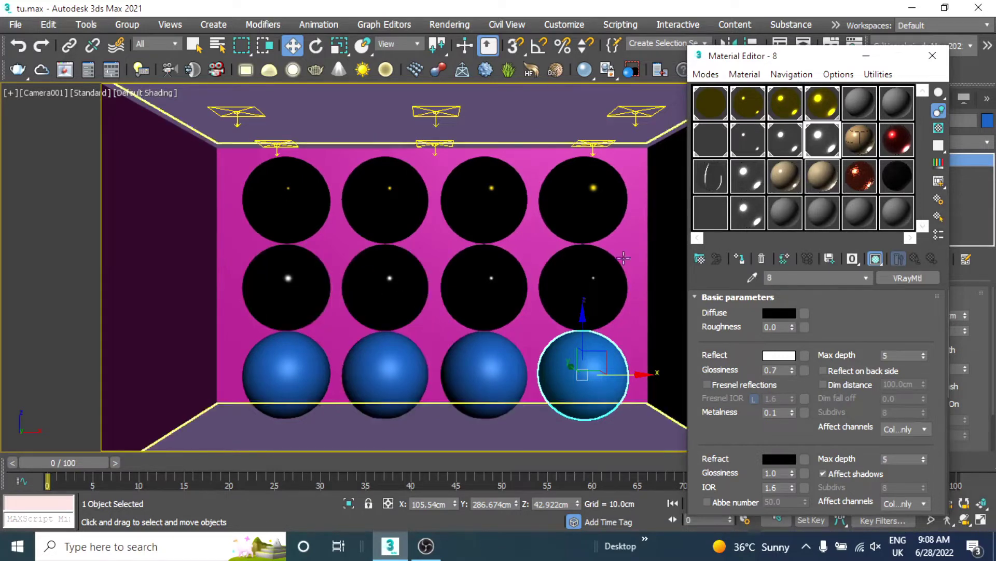
drag(391, 289, 291, 291)
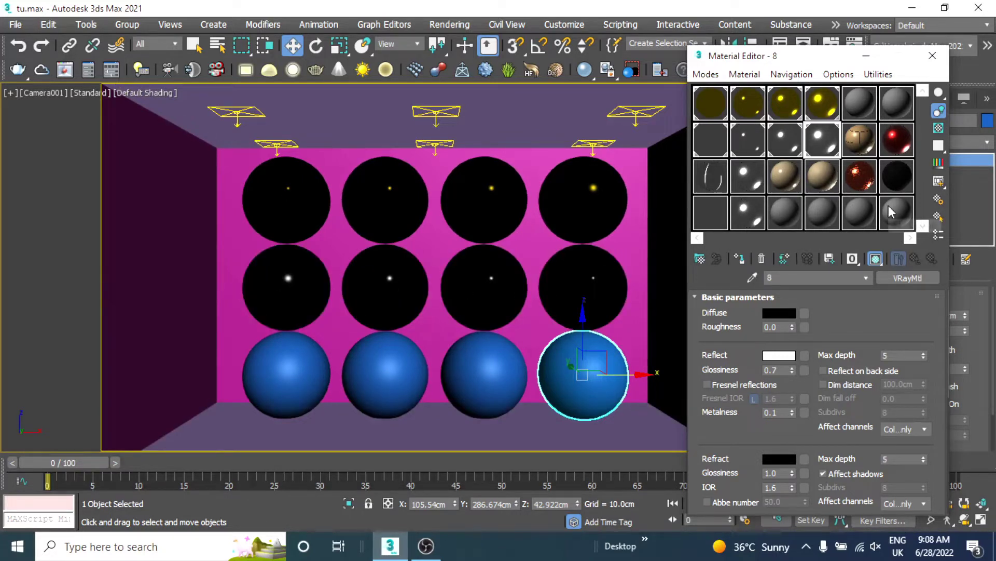
Step: Copy materials 6, 7 and 8 into the third-row sample slots
click(726, 179)
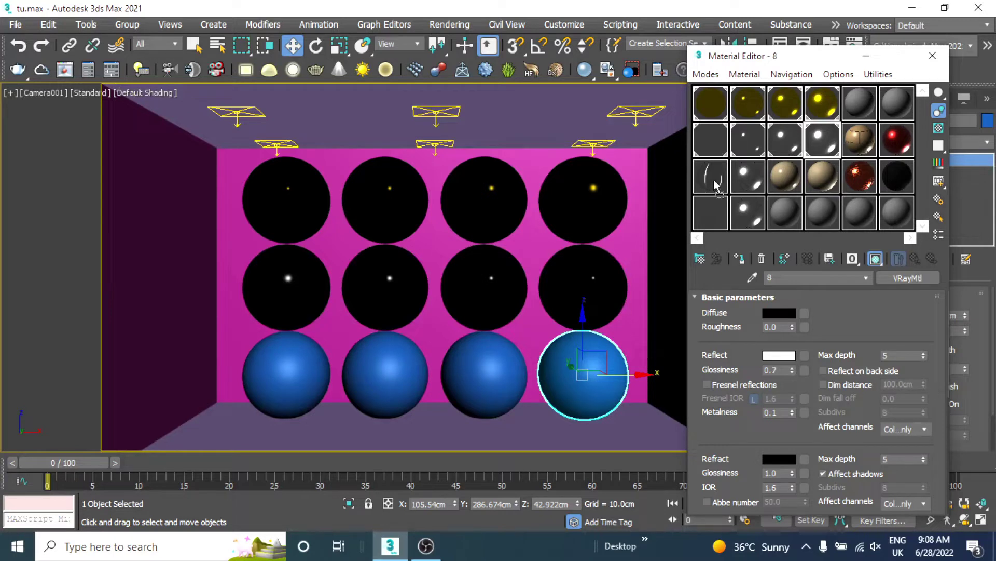
click(749, 136)
drag(751, 135, 748, 177)
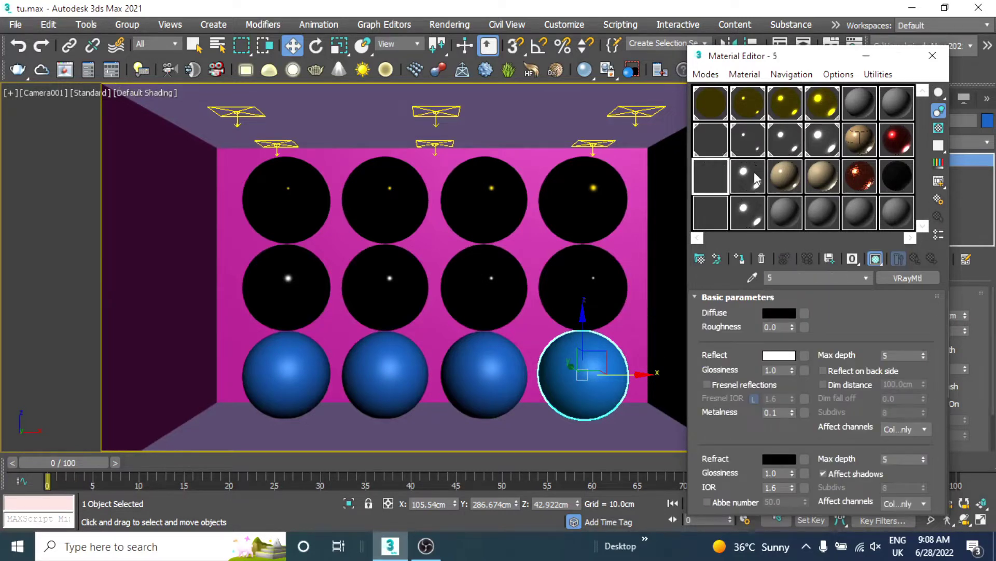
drag(788, 133, 785, 176)
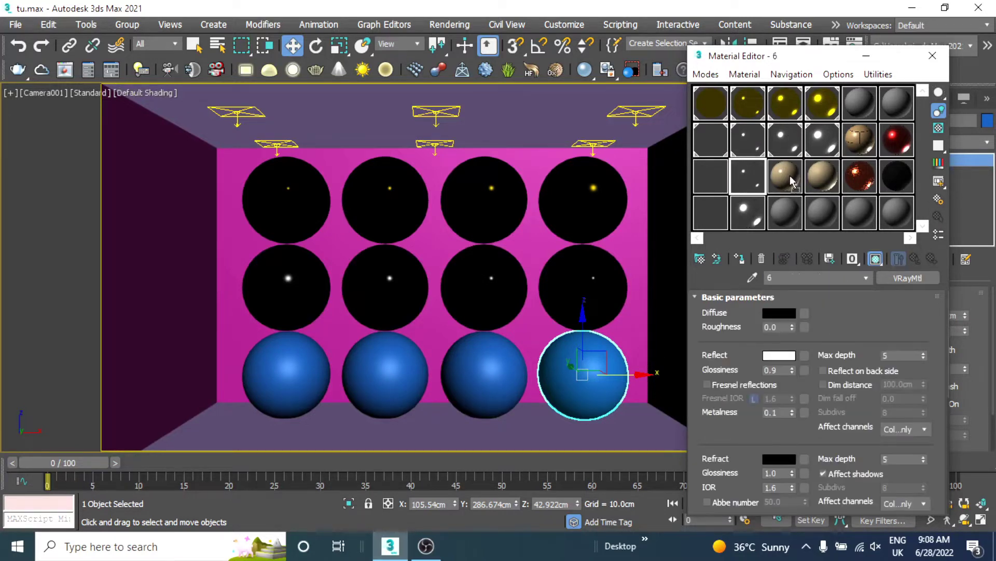
drag(829, 141, 831, 177)
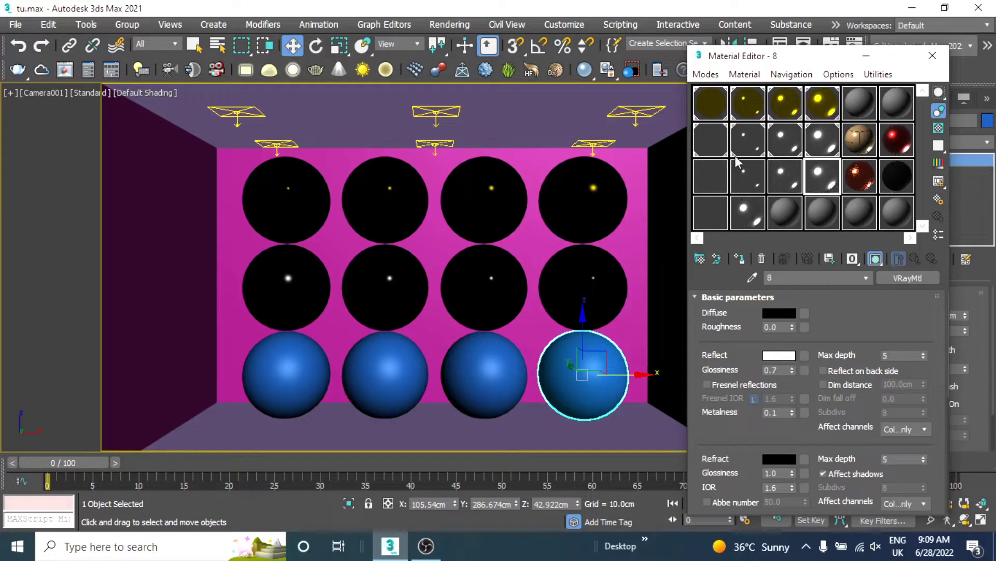
Step: Launch Chrome and run a Google Images search for brushed steel
click(208, 551)
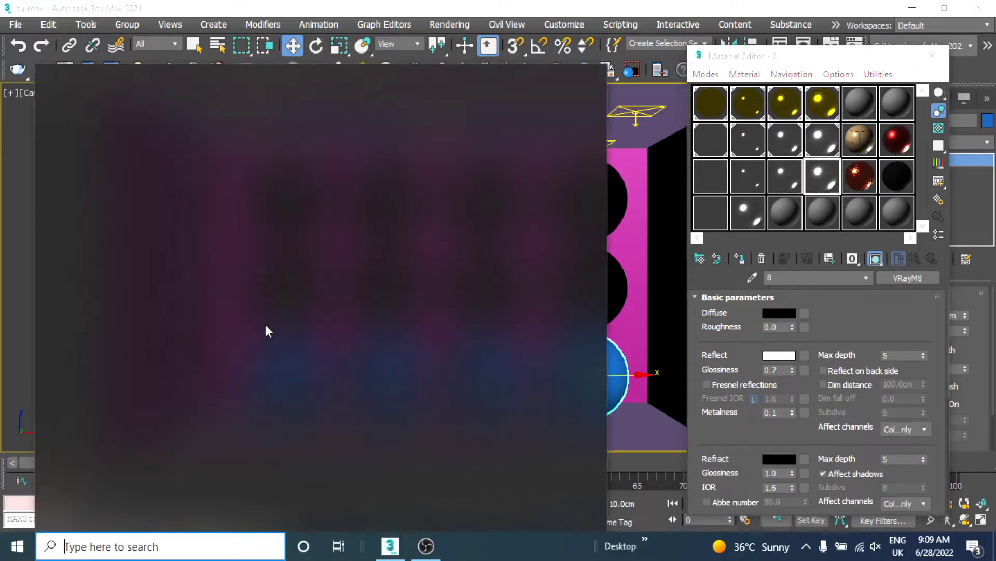
key(Escape)
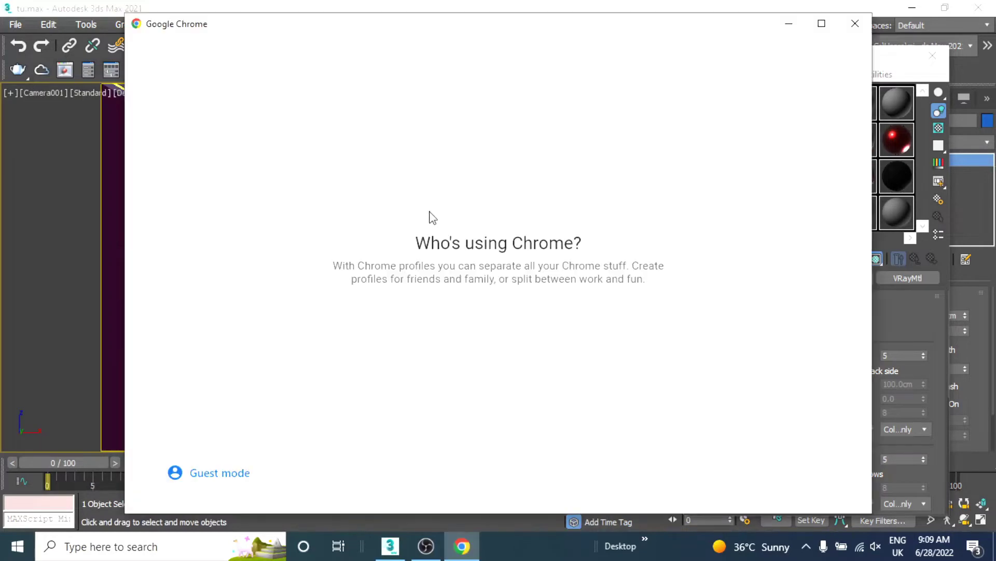
click(433, 376)
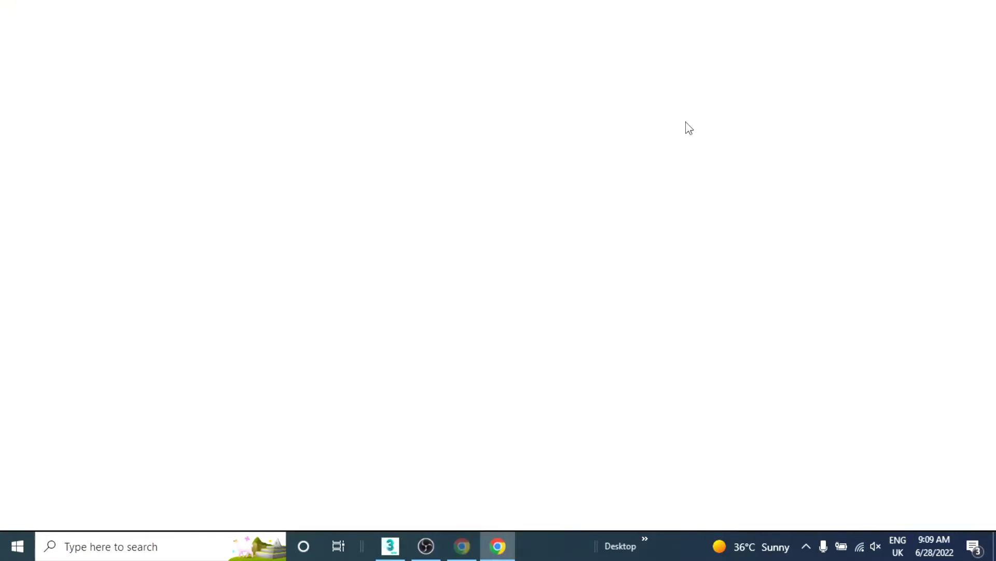
click(347, 42)
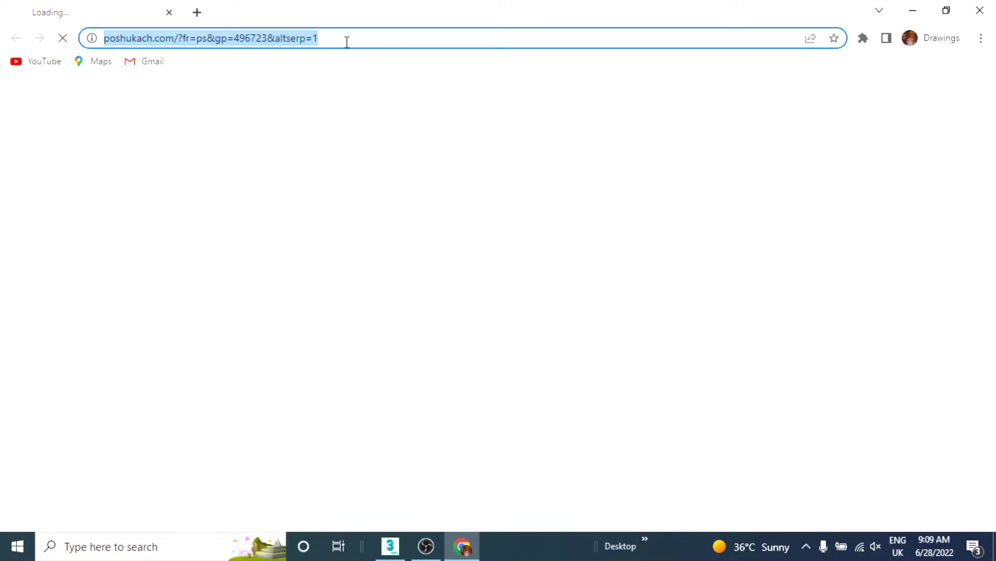
text(brushed steel)
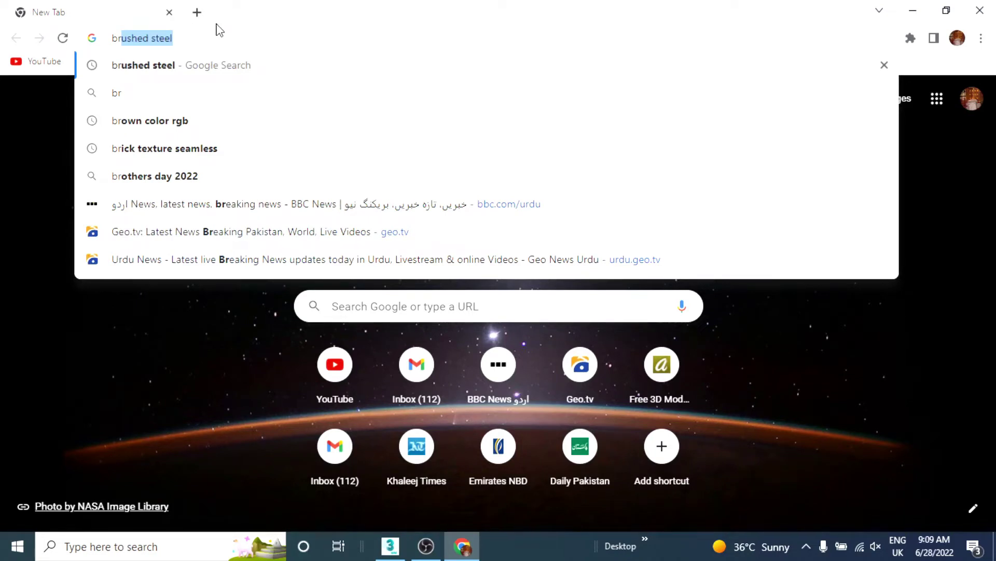
key(Return)
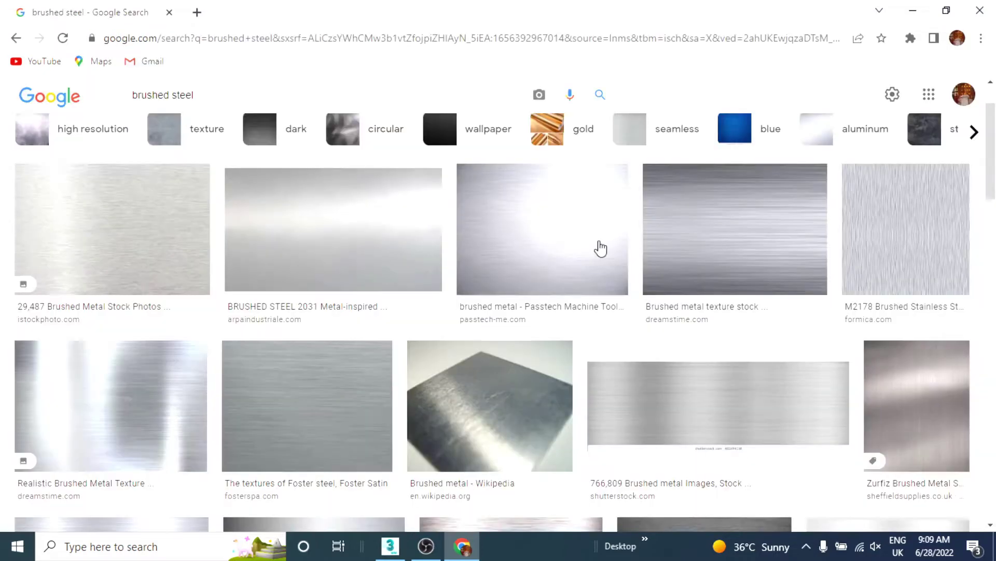
Step: Save the M2178 brushed stainless steel texture as 'a', then return to 3ds Max
click(906, 244)
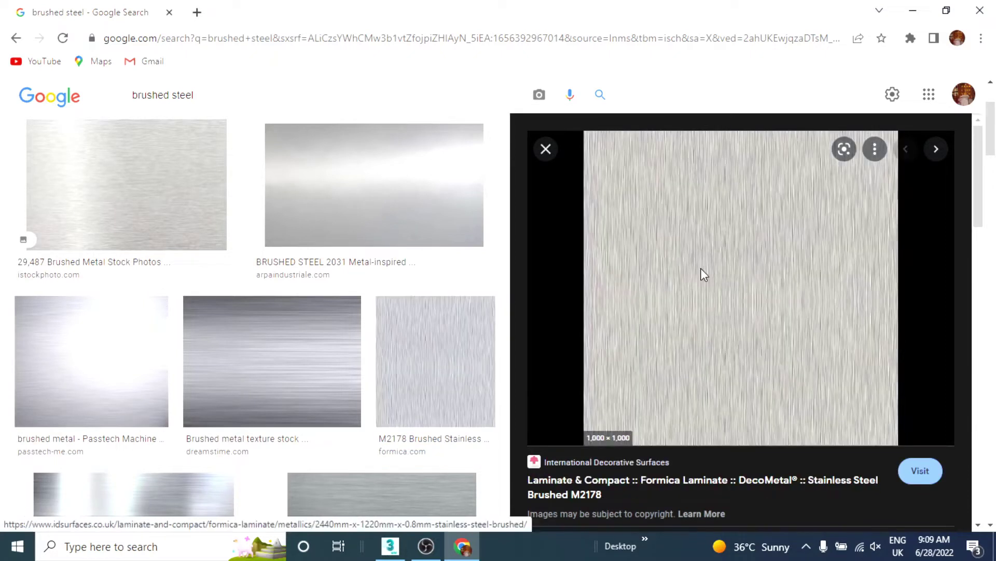
right_click(700, 268)
click(732, 296)
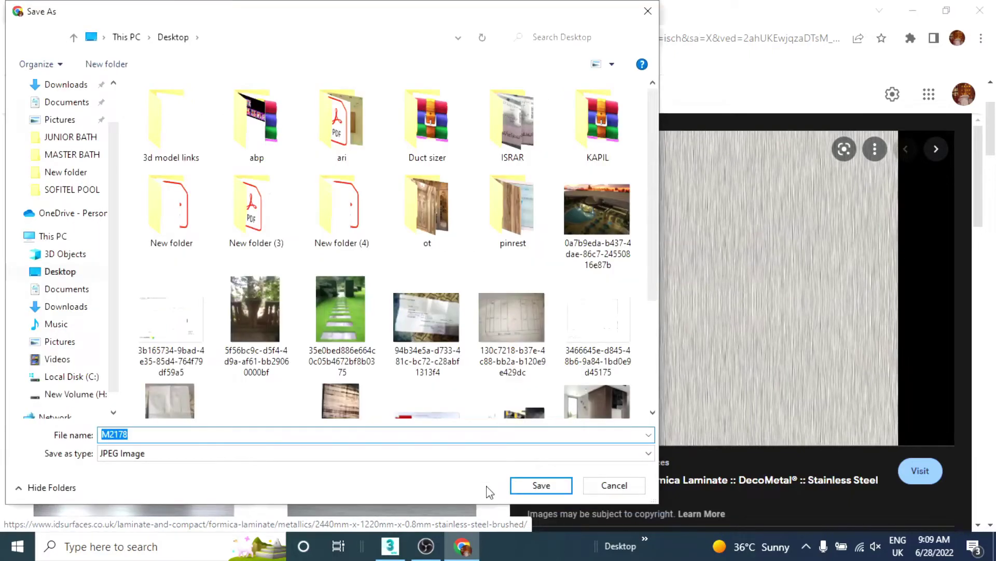
text(a)
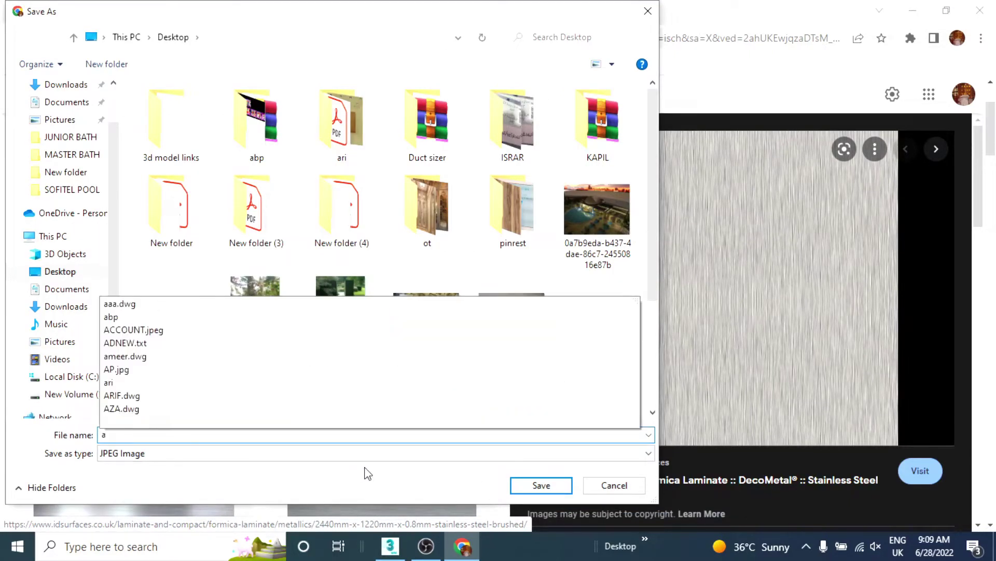
key(Return)
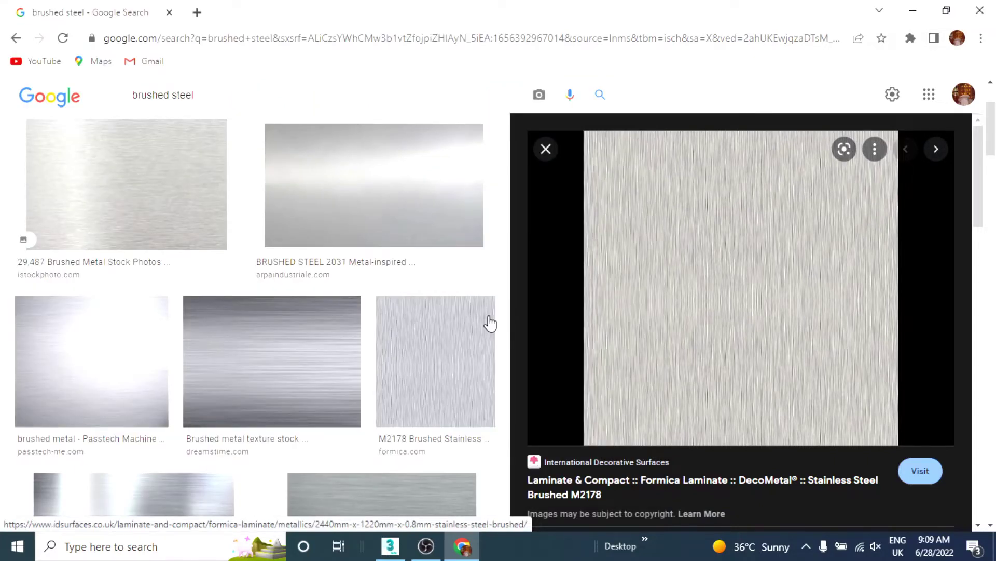
key(alt+Tab)
click(714, 173)
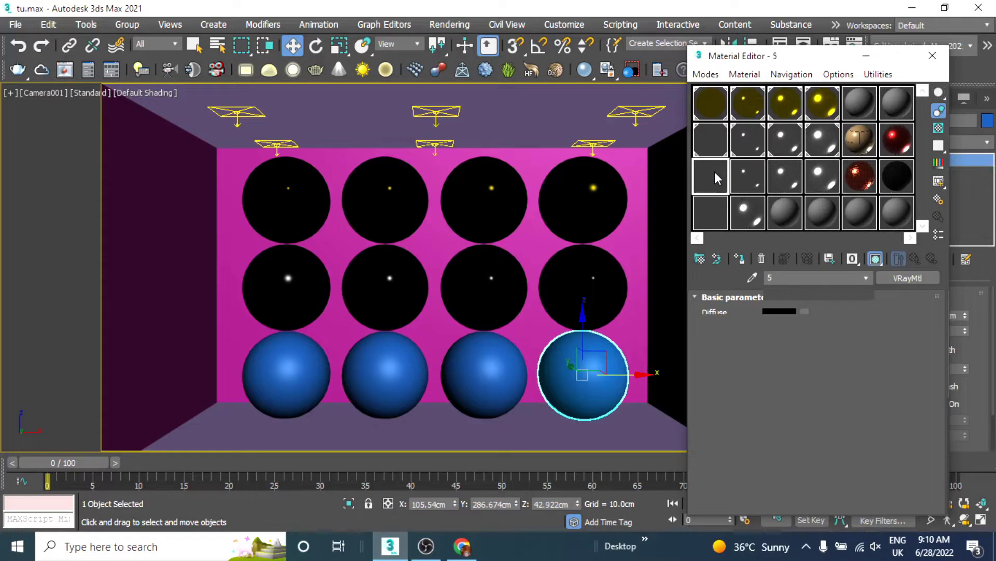
Step: Look through the material slots and select material 10
click(748, 177)
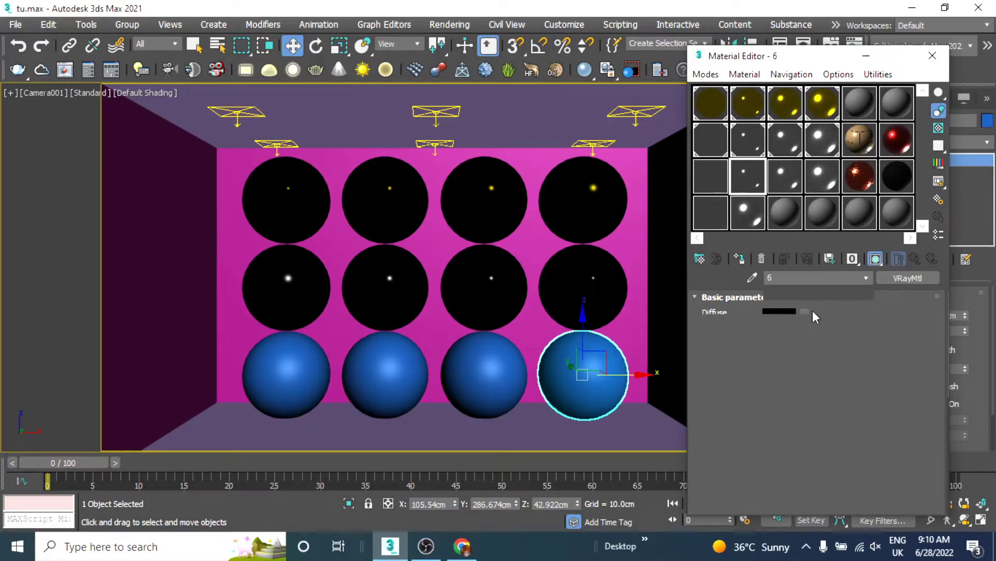
click(777, 183)
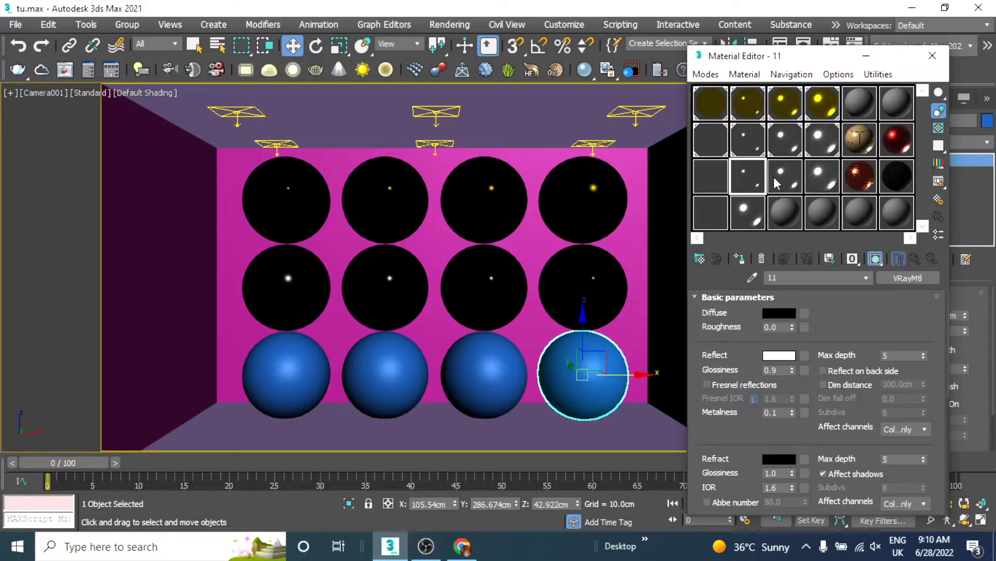
click(777, 183)
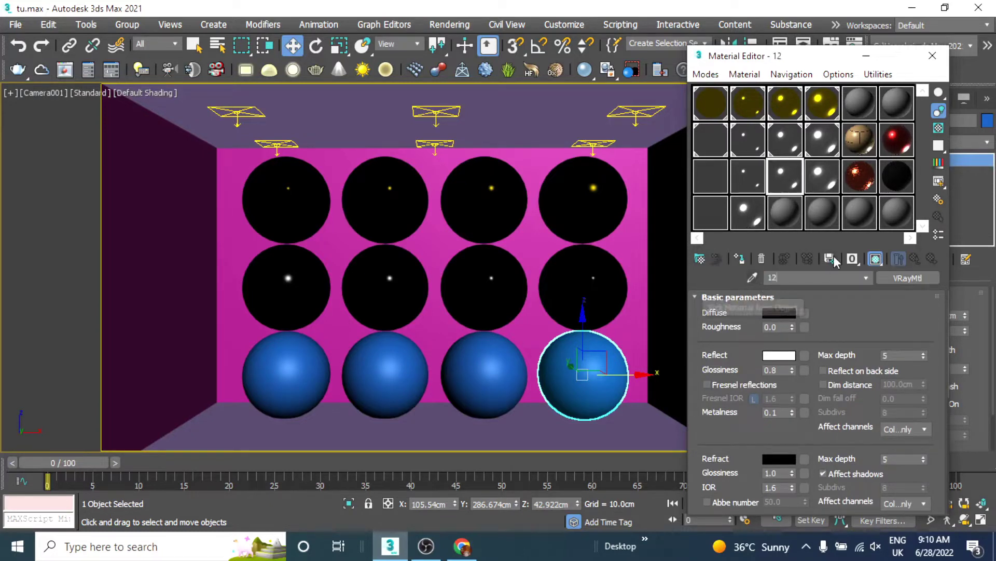
click(822, 176)
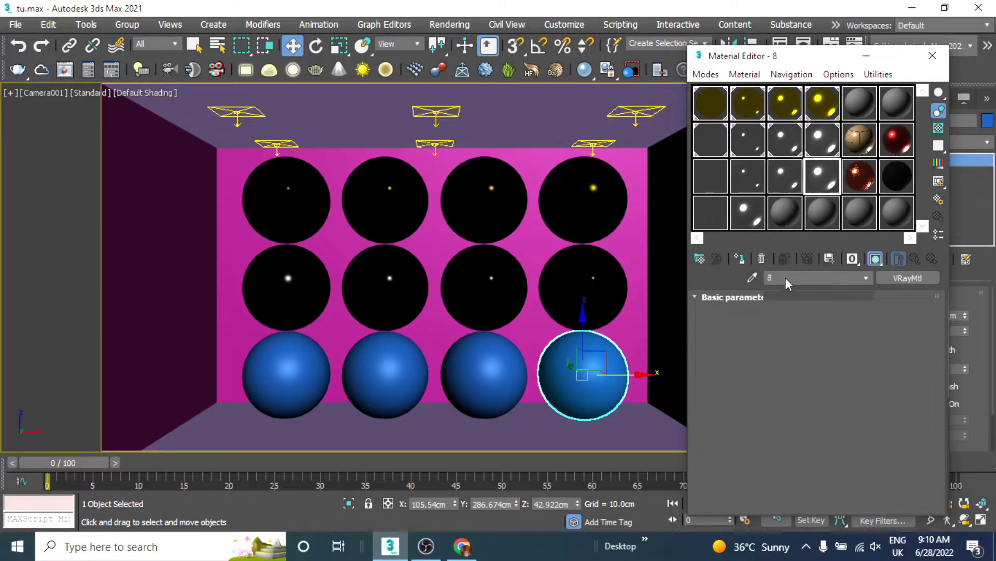
click(714, 176)
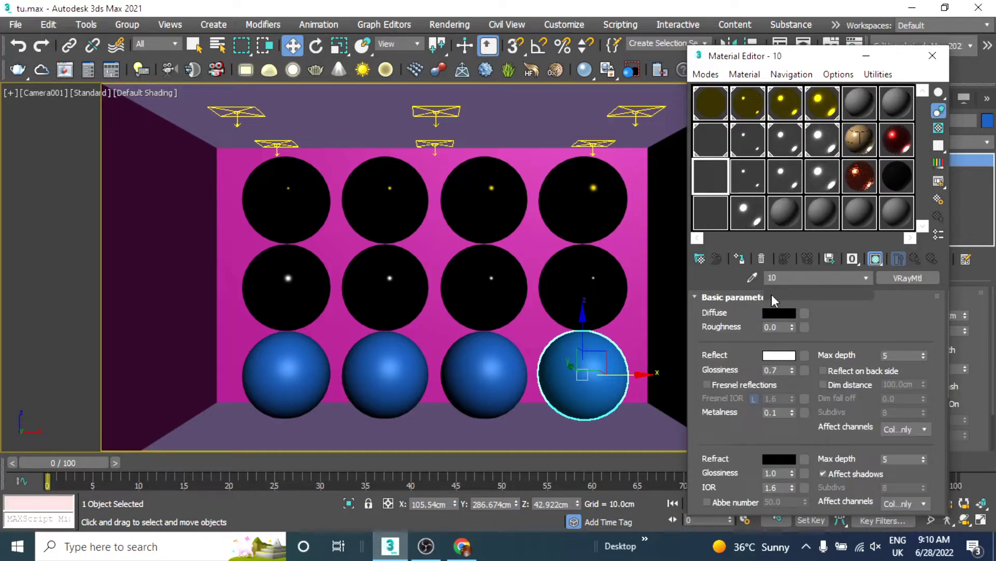
Step: Load Desktop a.jpg as material 10's diffuse bitmap and apply it to the bottom-left sphere
click(805, 313)
double_click(331, 73)
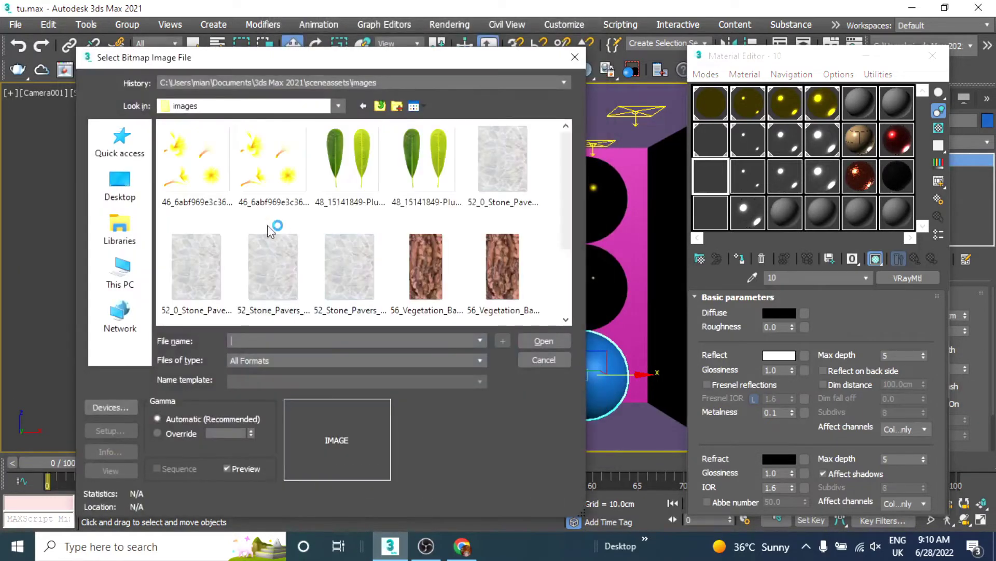
click(270, 229)
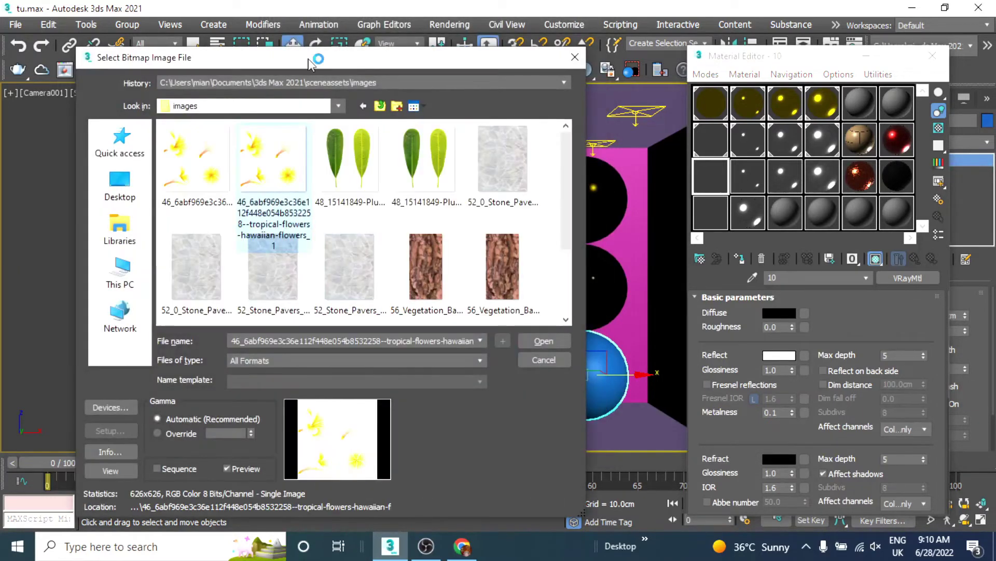
click(380, 106)
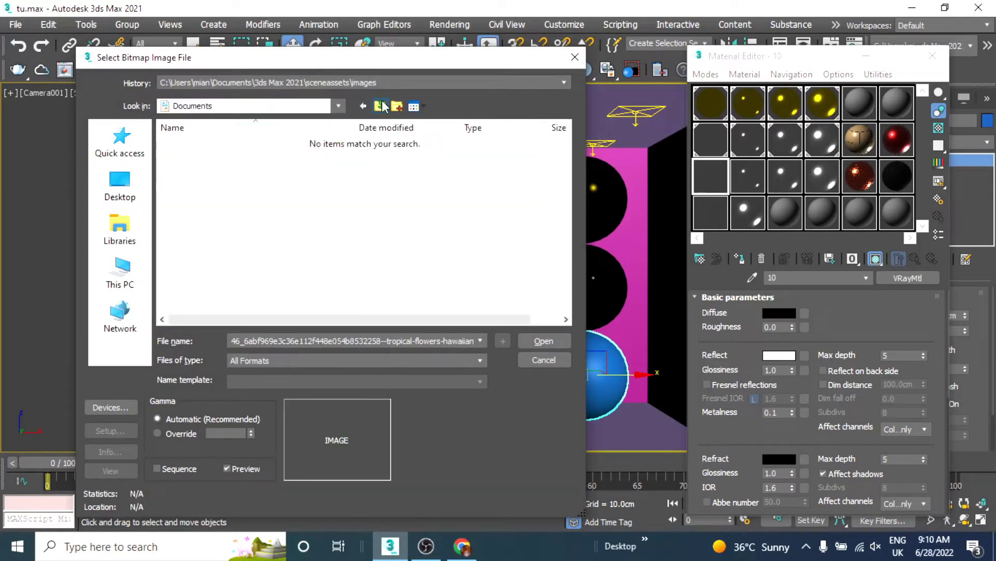
click(383, 107)
key(a)
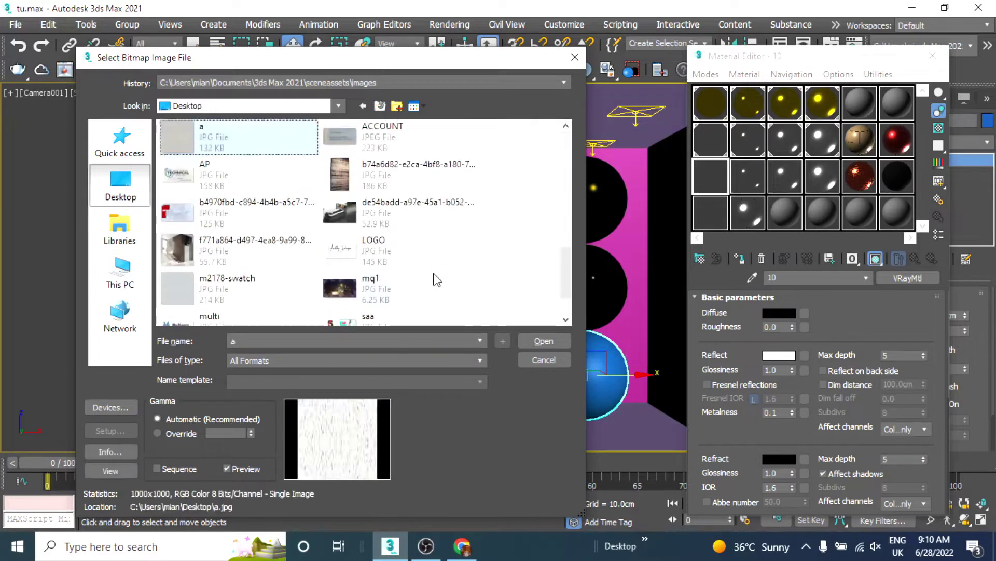
key(a)
double_click(254, 150)
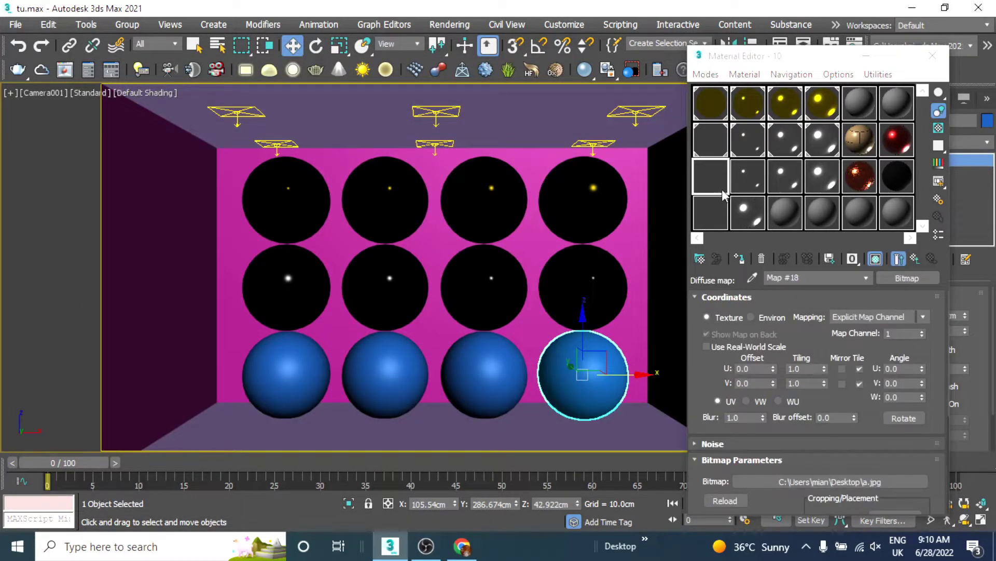
drag(711, 179, 290, 400)
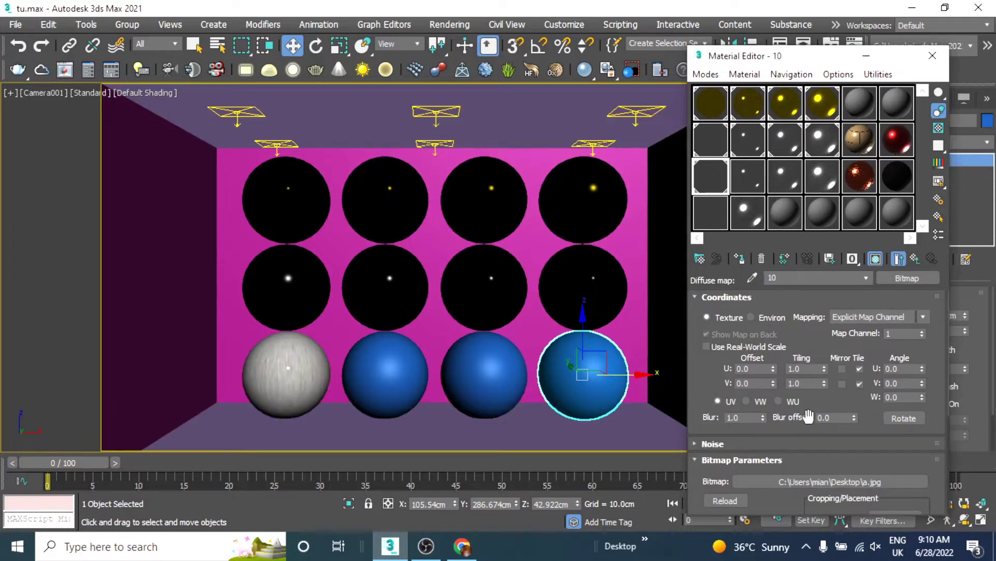
Step: Set the a.jpg map's U and V tiling to 3.0
double_click(810, 371)
text(2)
key(Tab)
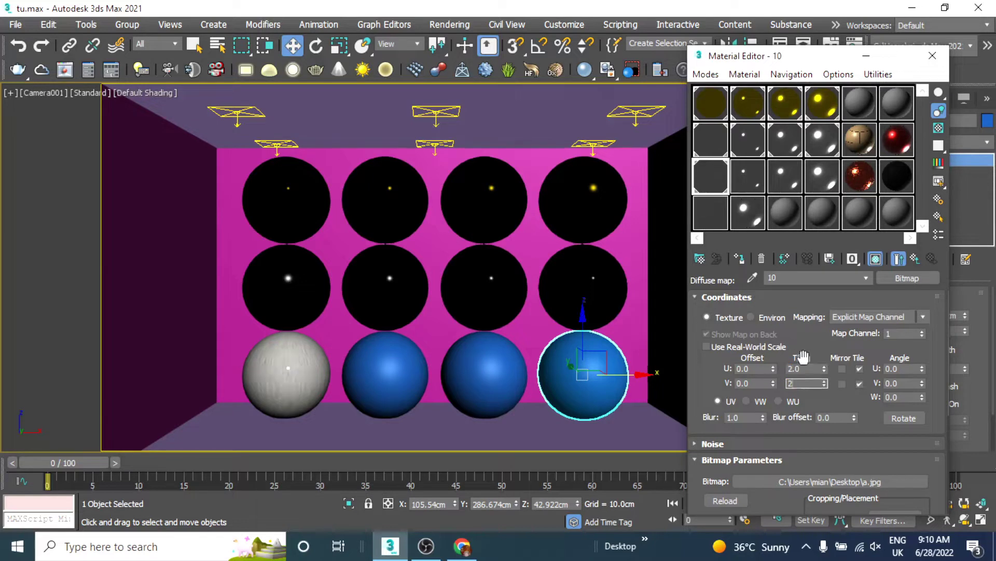
text(2)
key(Return)
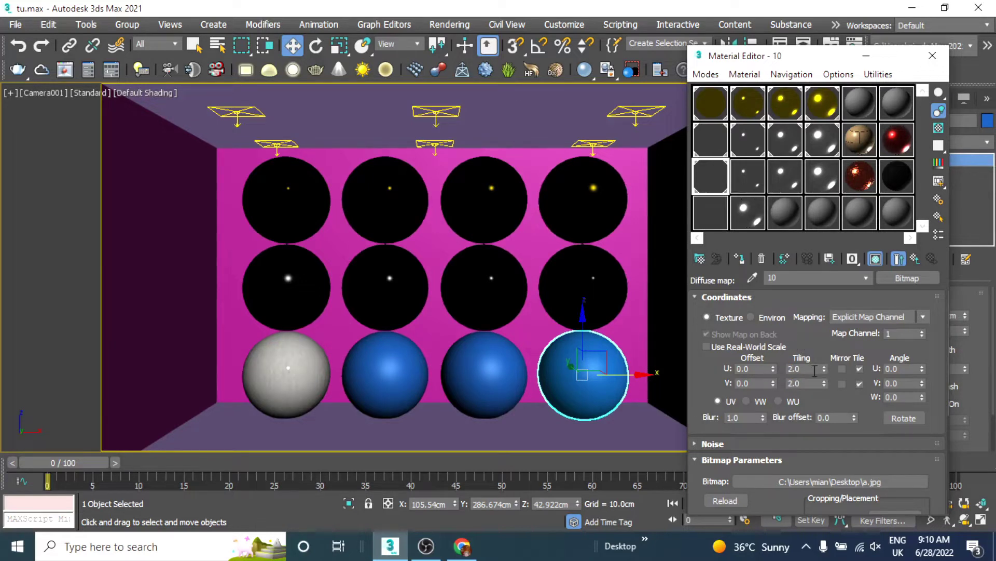
double_click(794, 369)
key(Tab)
text(3)
key(Return)
Step: Give material 11 an a.jpg reflect map tiled 2×2 and assign it to the second bottom sphere
click(746, 178)
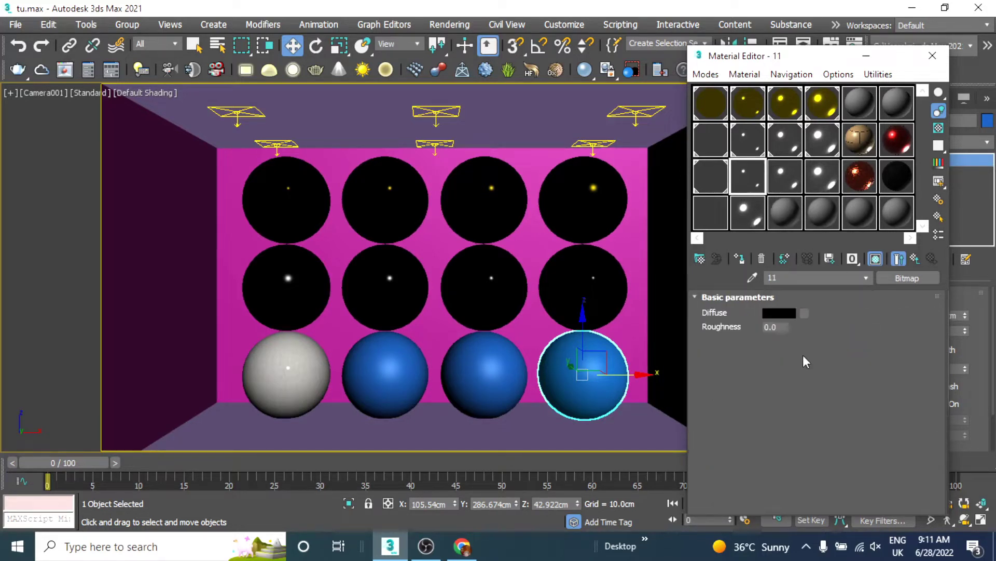
click(804, 356)
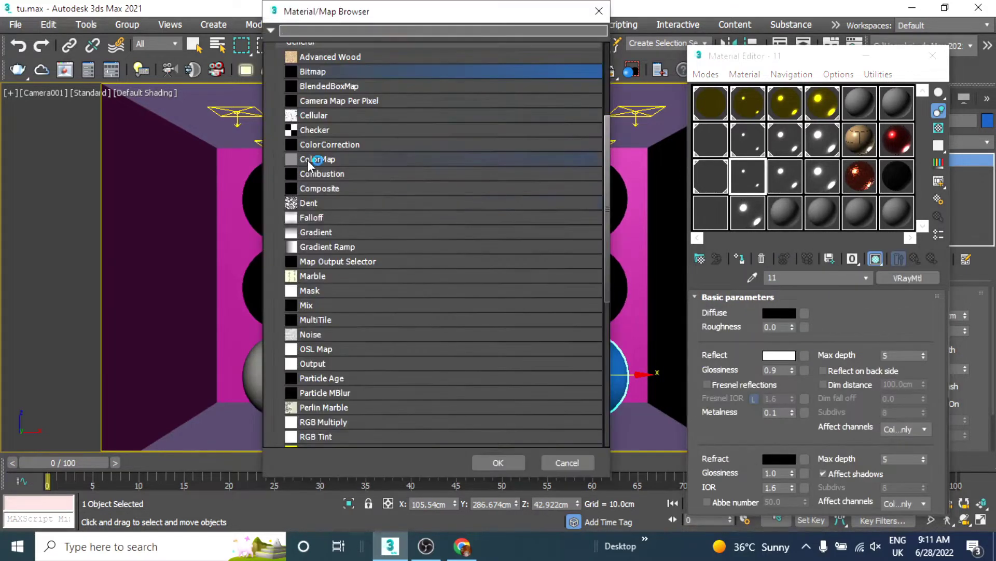
double_click(312, 72)
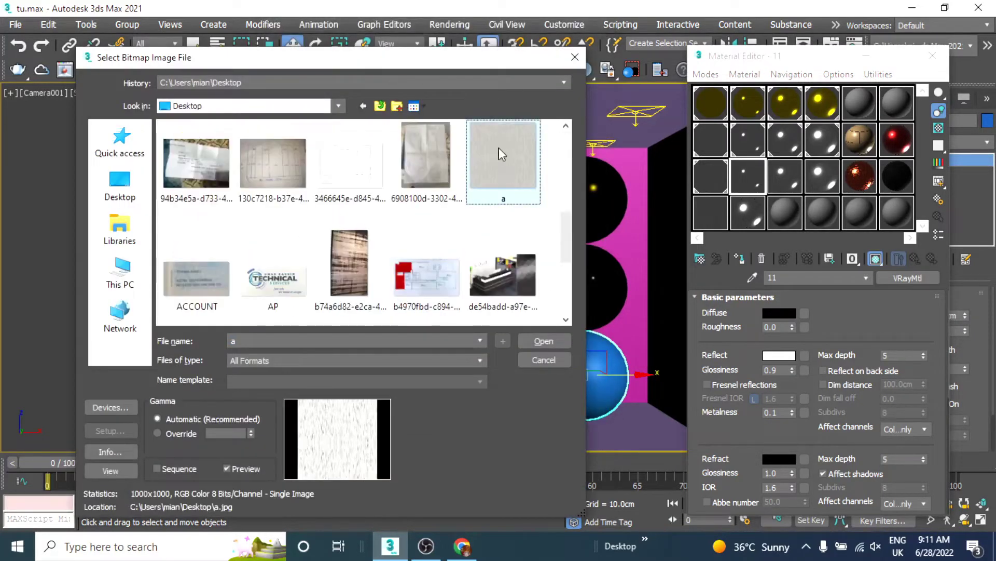
double_click(500, 150)
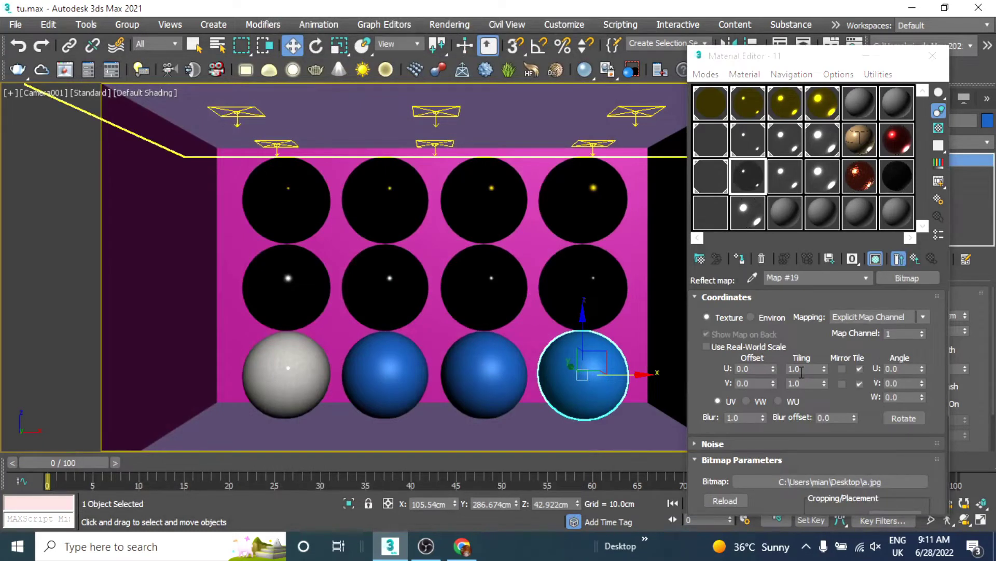
drag(801, 372, 788, 369)
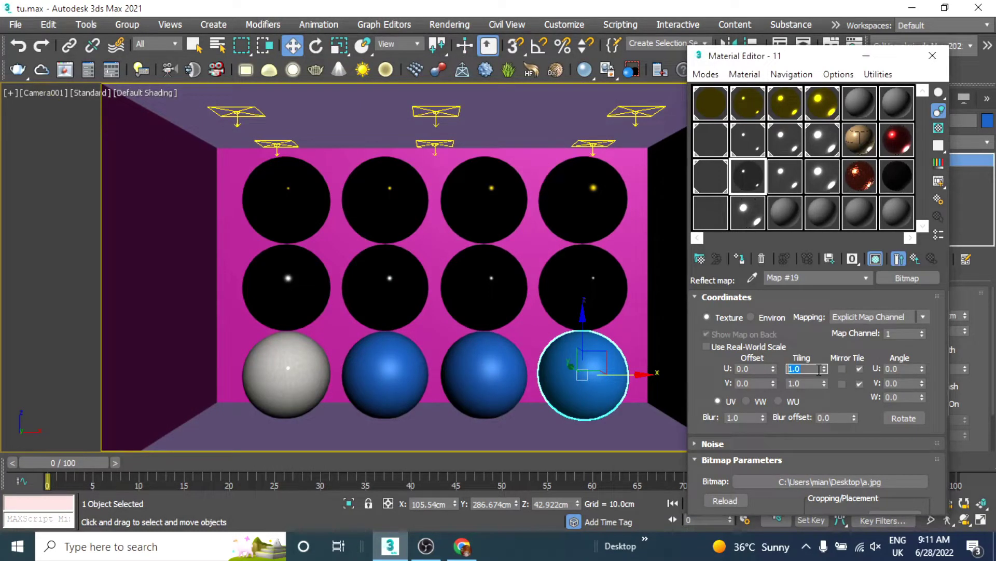
text(2)
key(Tab)
text(2)
drag(748, 176, 374, 384)
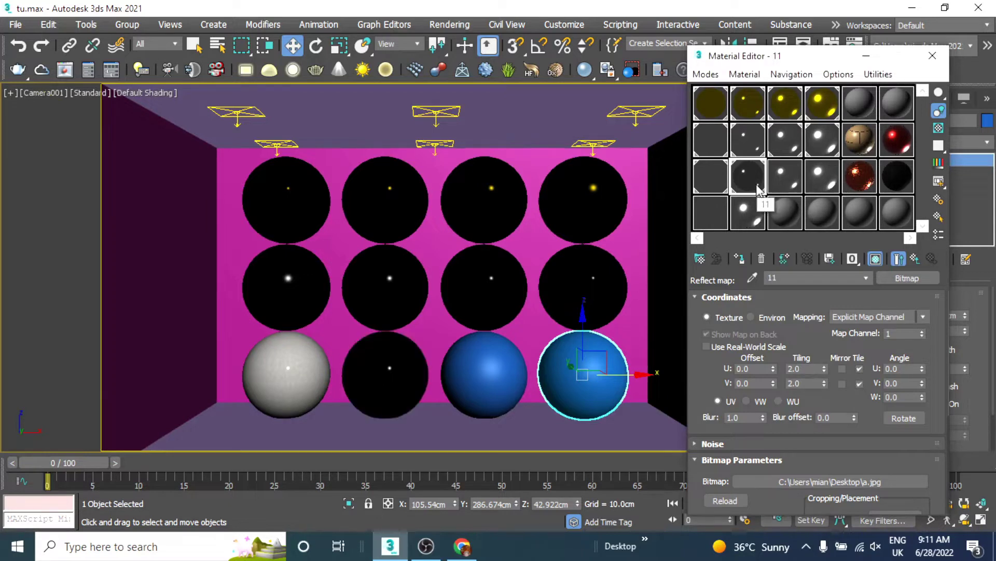
click(708, 186)
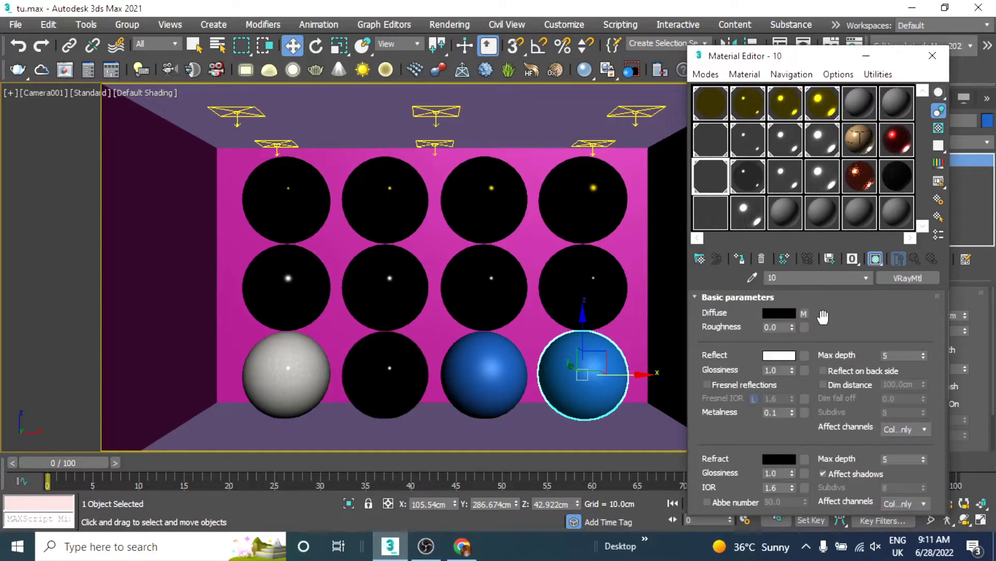
Step: Replace material 10's diffuse texture with an a.jpg reflect map tiled 2×2 and reapply it
right_click(804, 315)
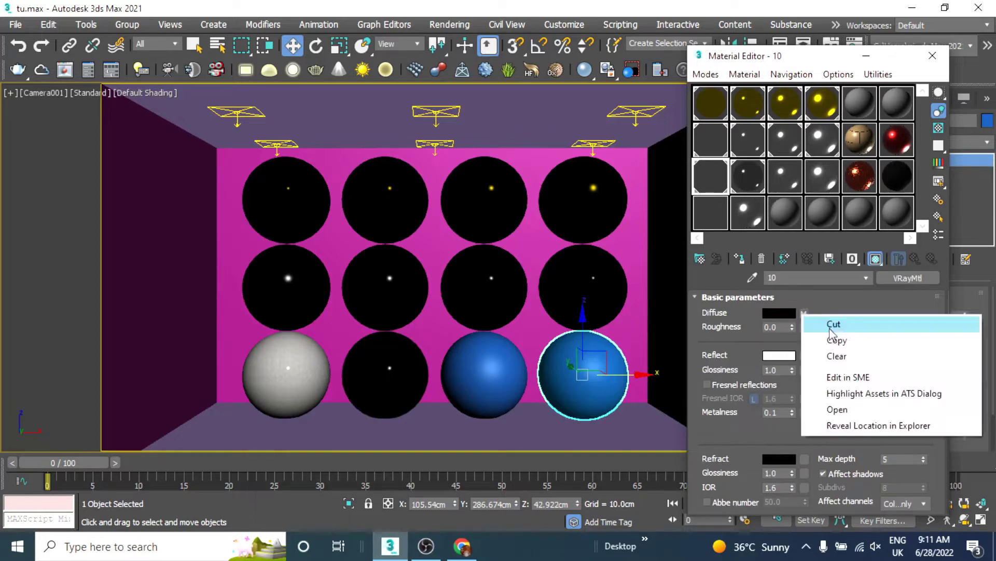
click(833, 354)
click(805, 358)
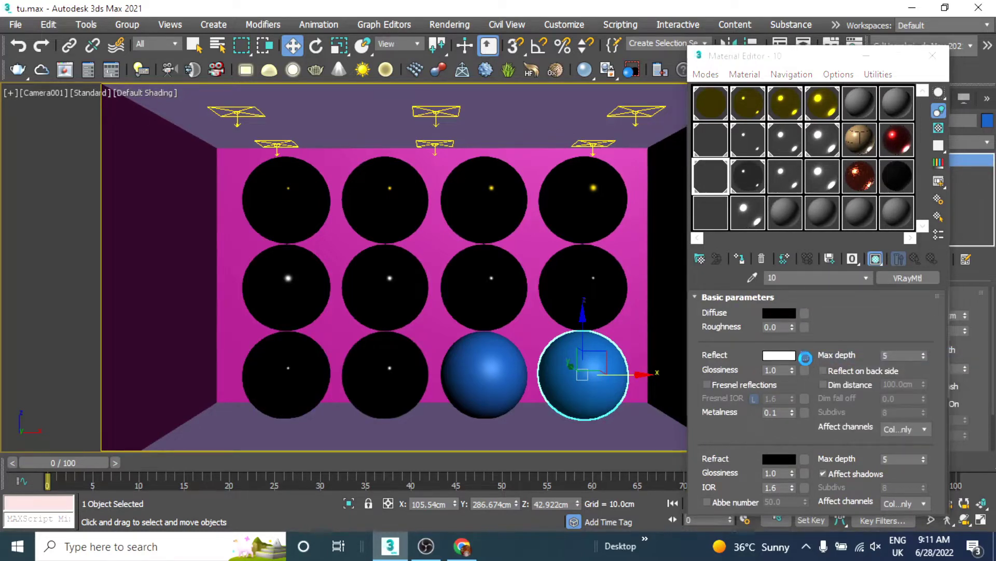
double_click(326, 77)
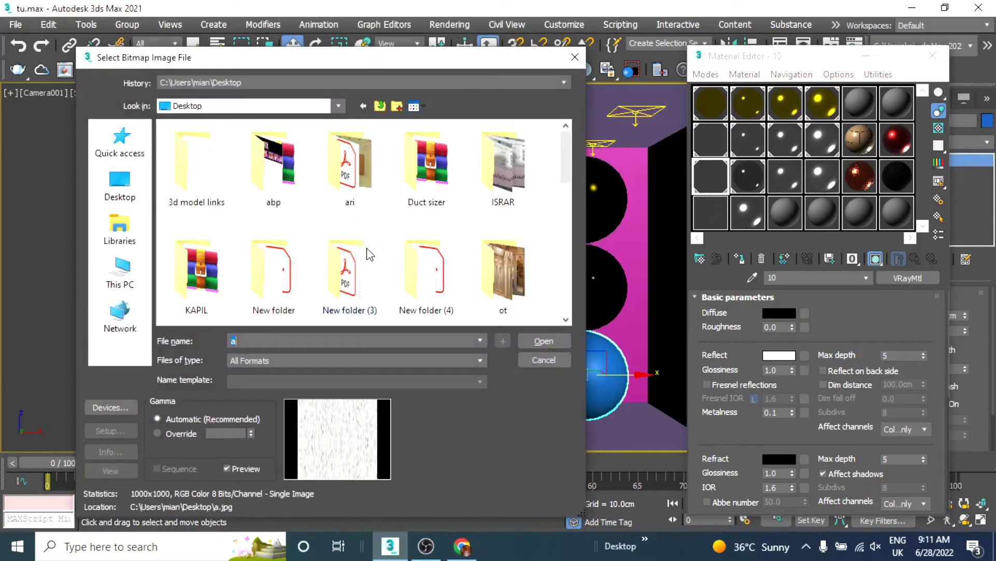
scroll(367, 251, down, 5)
double_click(506, 183)
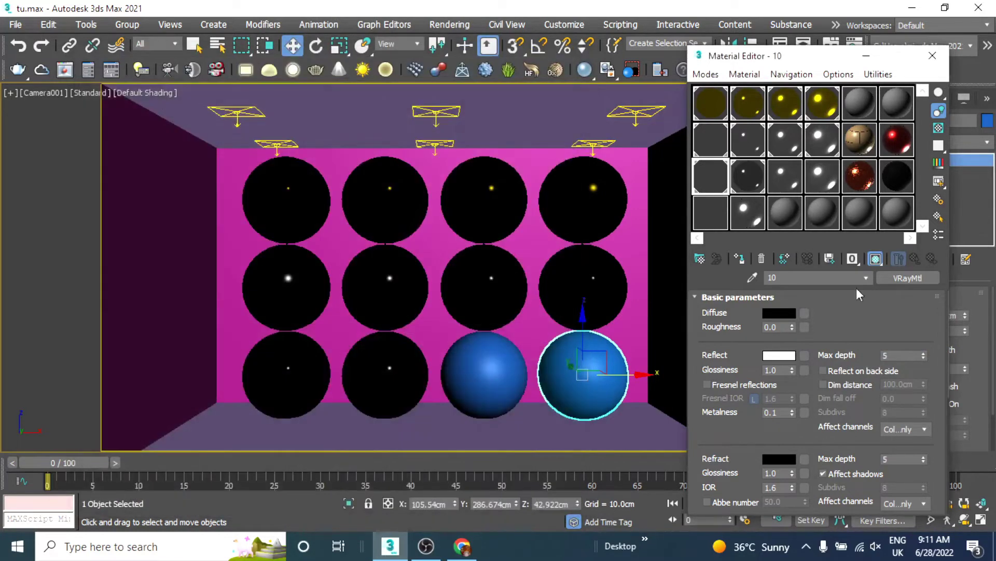
click(805, 369)
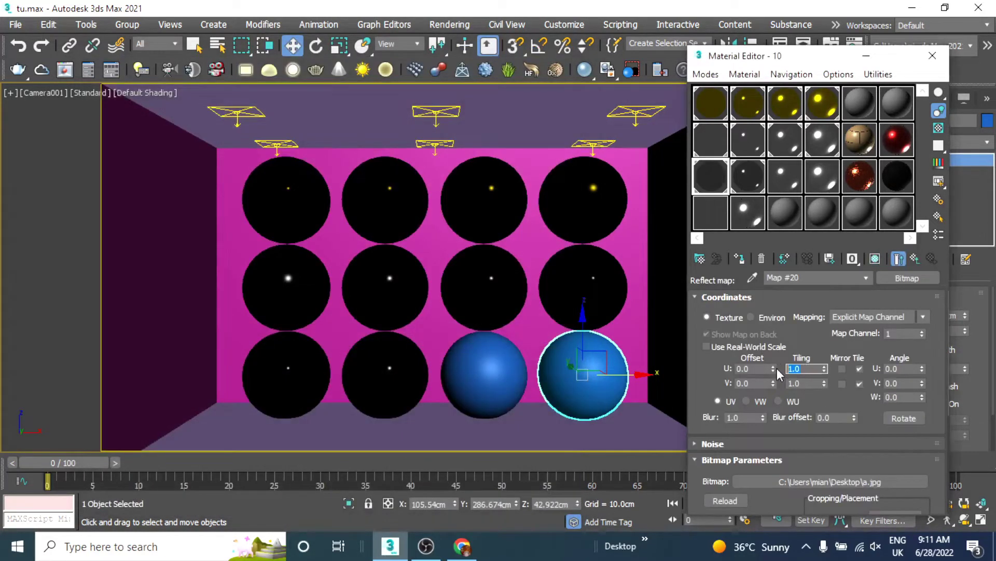
click(811, 382)
text(2)
key(Return)
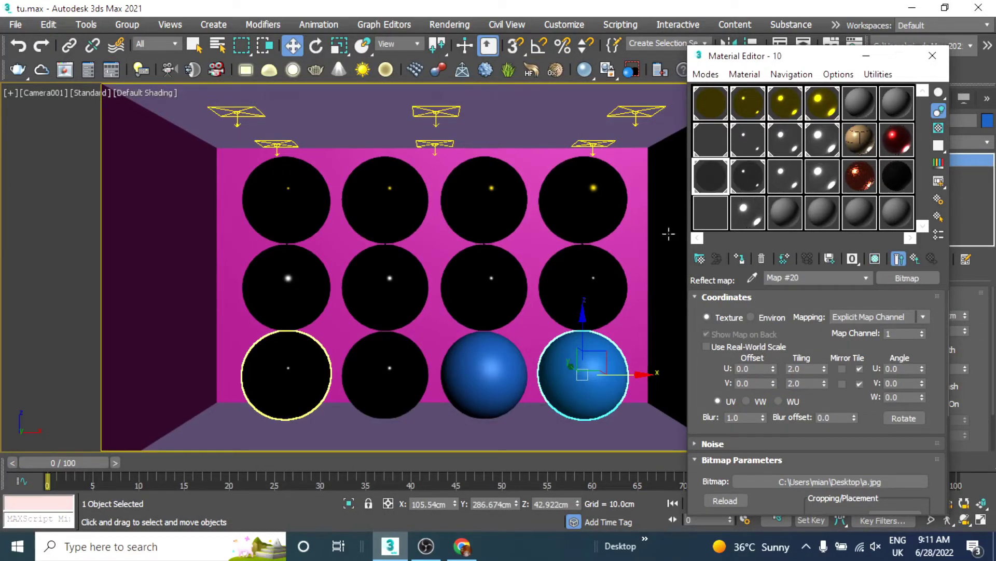
drag(749, 177, 388, 380)
Step: Give material 12 an a.jpg reflect map tiled 2×2 and assign it to the third bottom sphere
click(784, 176)
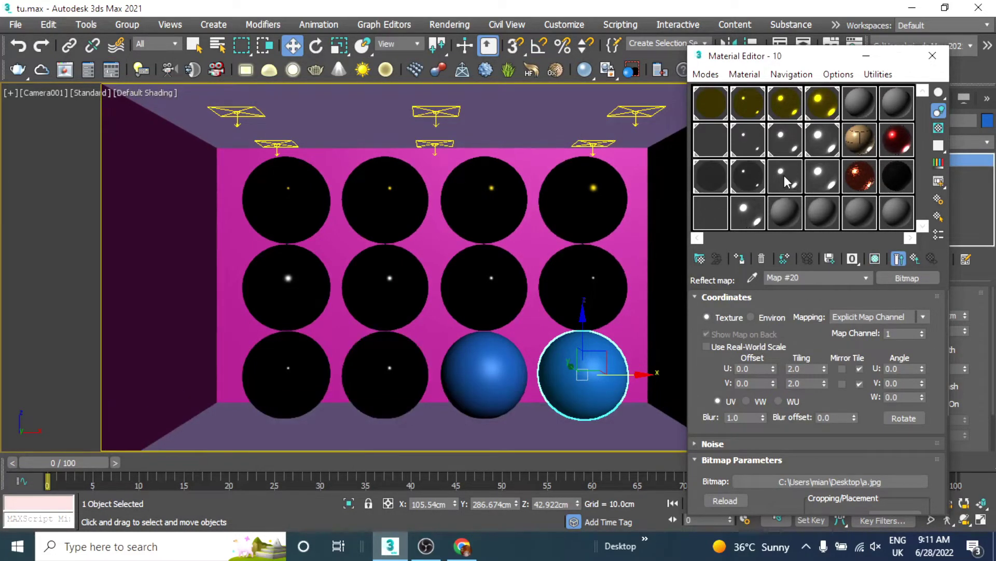
click(805, 194)
click(806, 356)
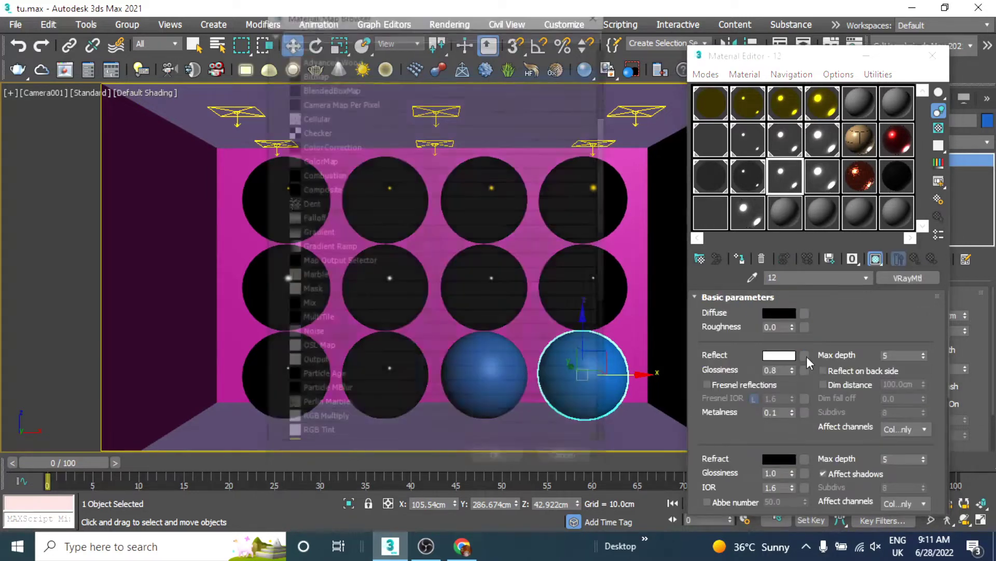
double_click(314, 79)
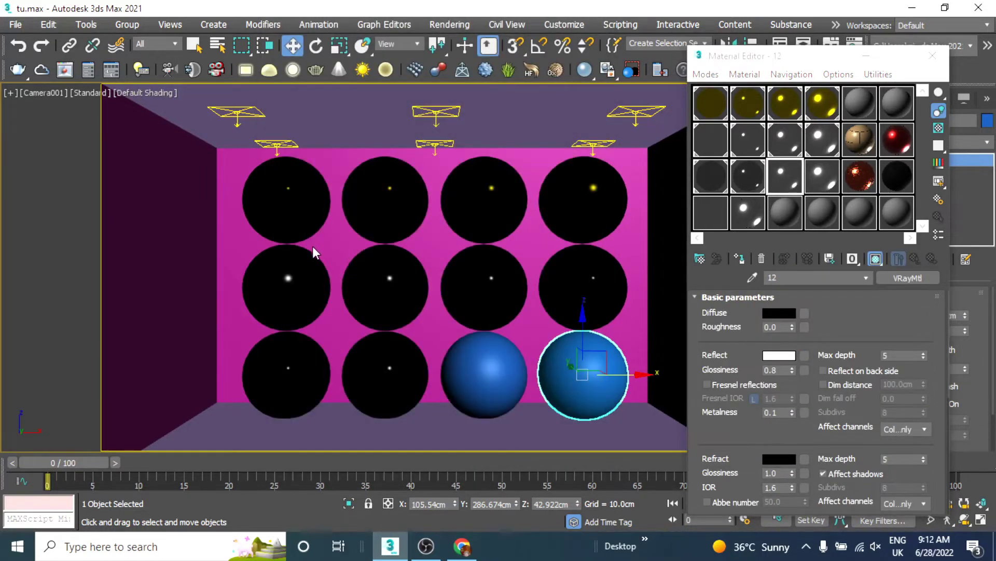
scroll(275, 270, down, 5)
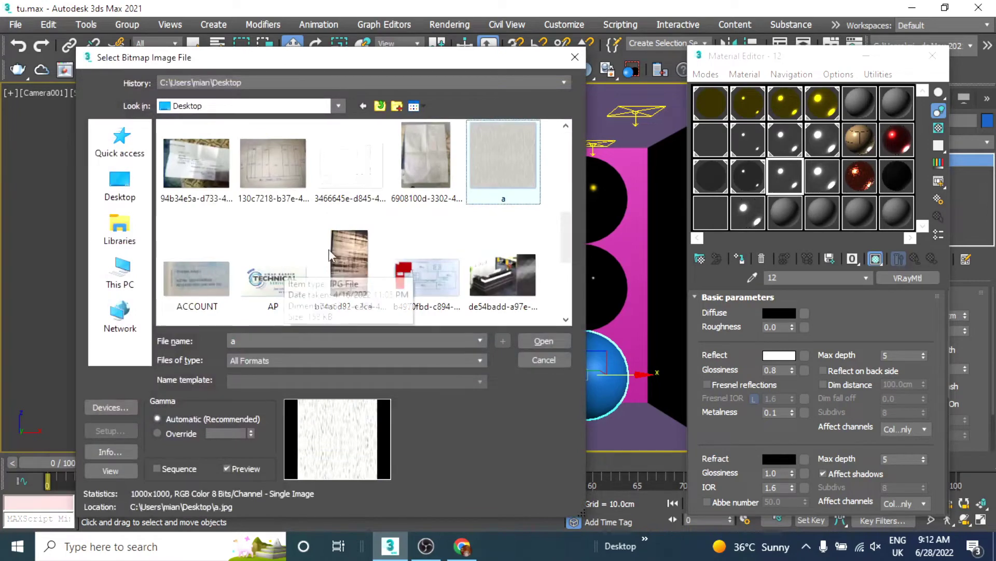
click(543, 341)
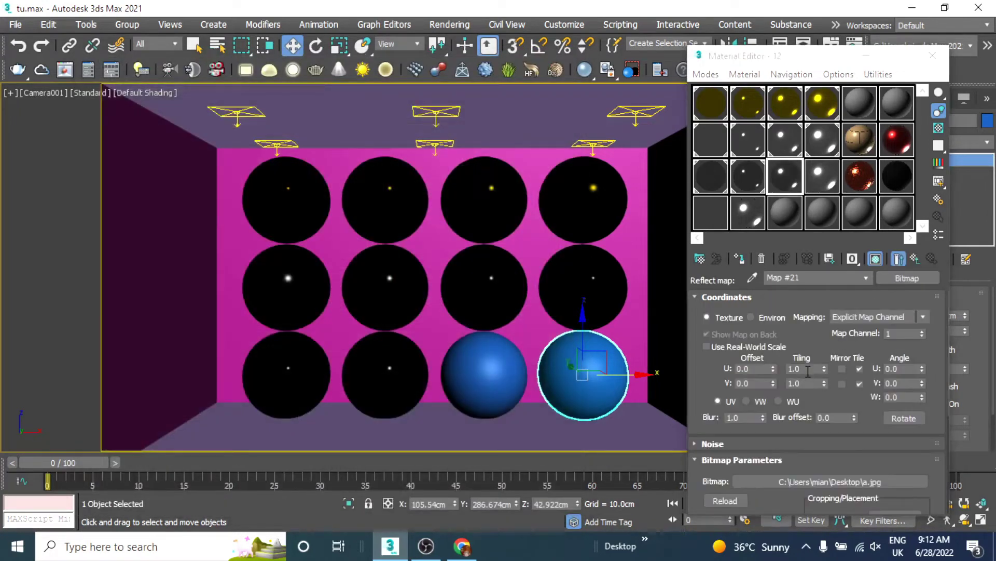
click(796, 369)
text(2)
key(Tab)
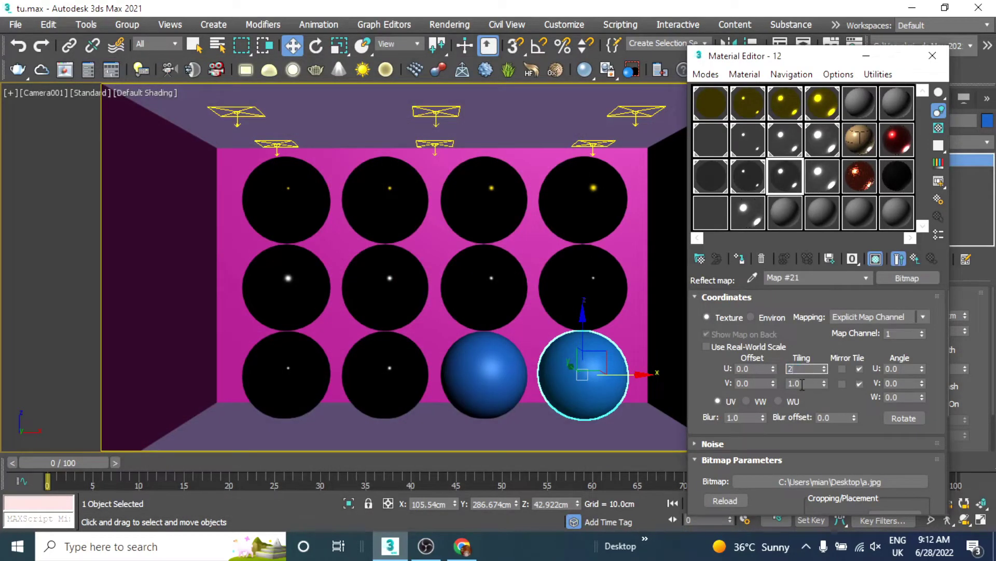
text(2)
key(Return)
drag(792, 182, 485, 371)
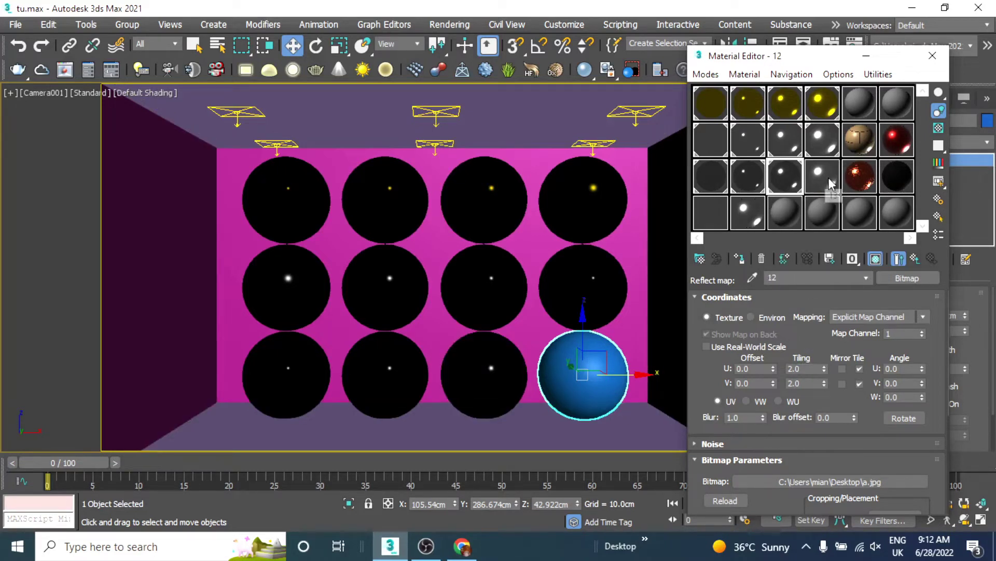
Step: Load a.jpg as material 13's reflect map and apply it to the bottom-right sphere
click(822, 177)
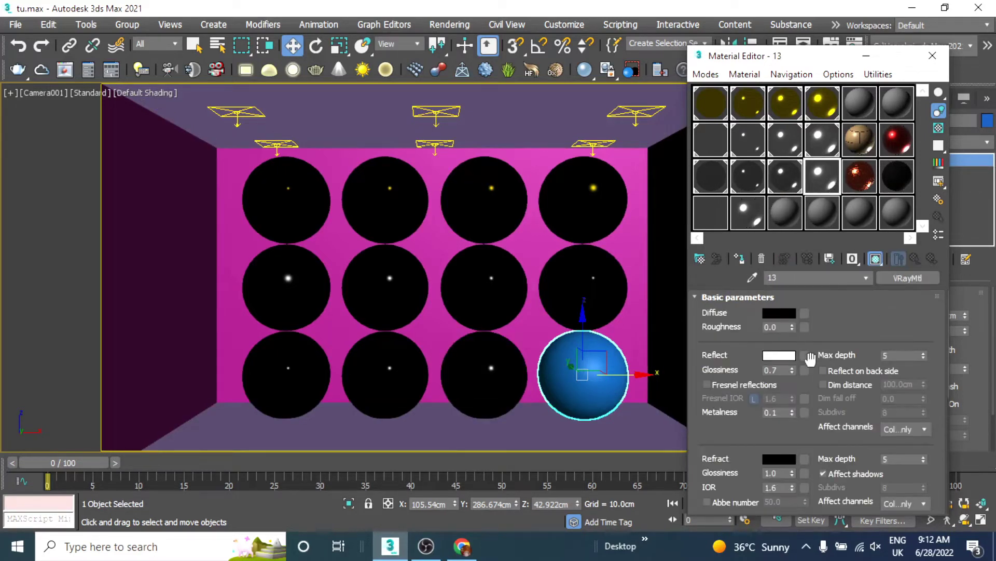
click(806, 357)
key(Escape)
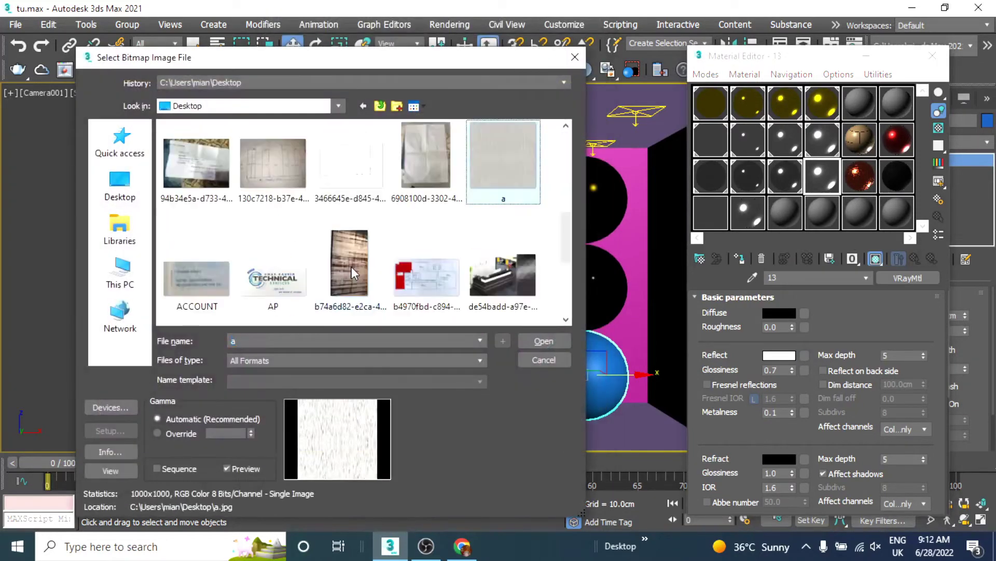
double_click(514, 150)
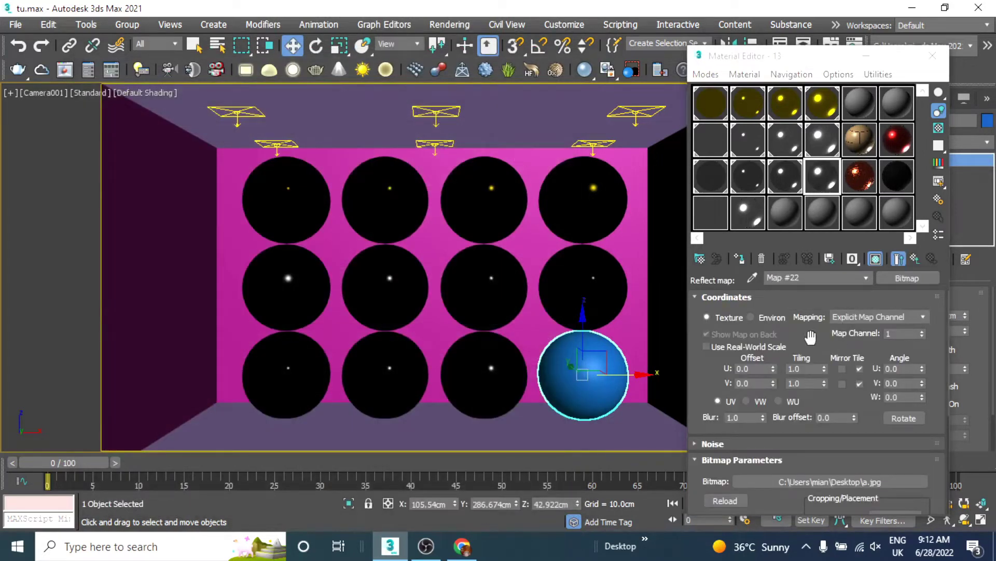
drag(825, 179, 589, 383)
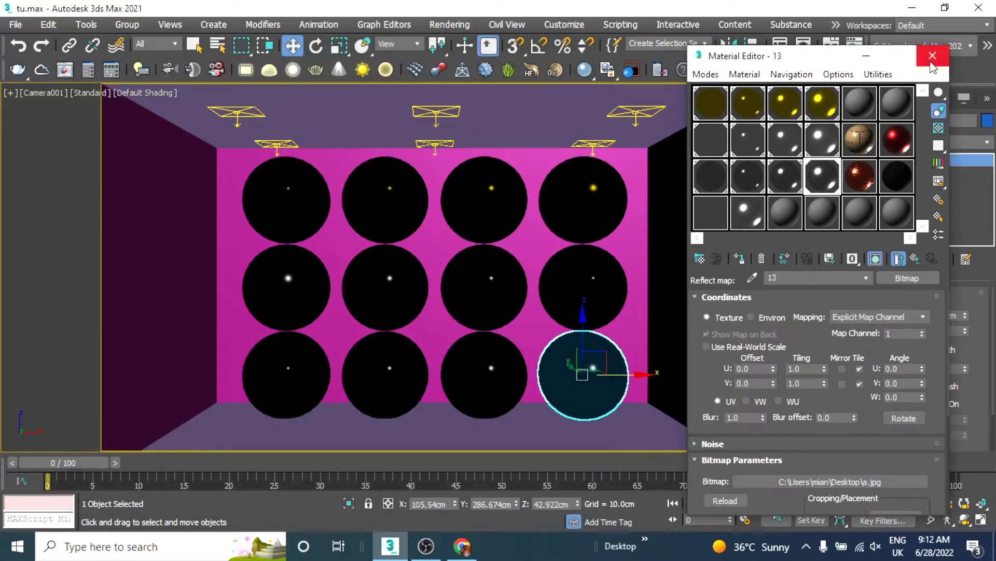
Step: Reopen the Material Editor on the 21 - Default material and start a diffuse map
click(932, 55)
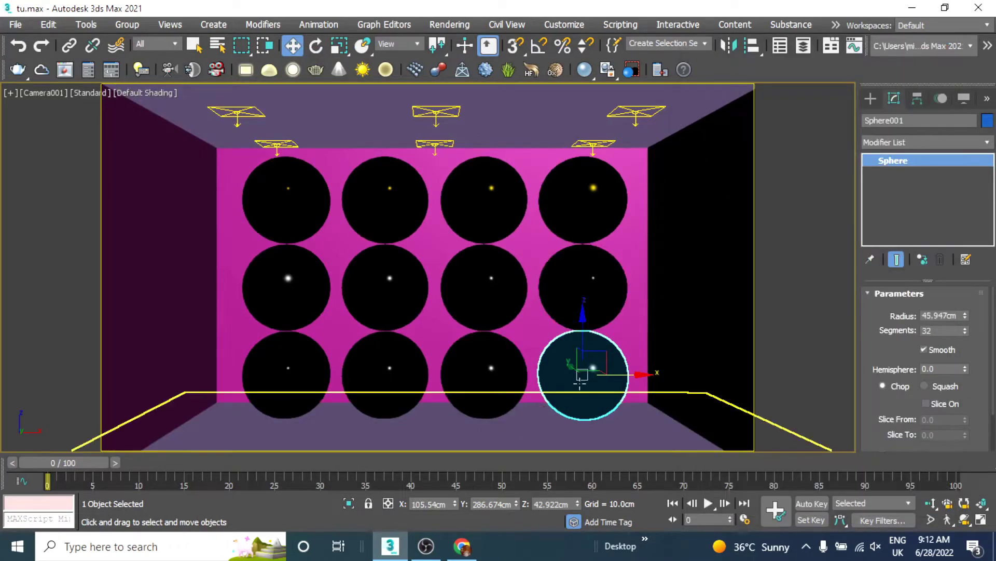
key(m)
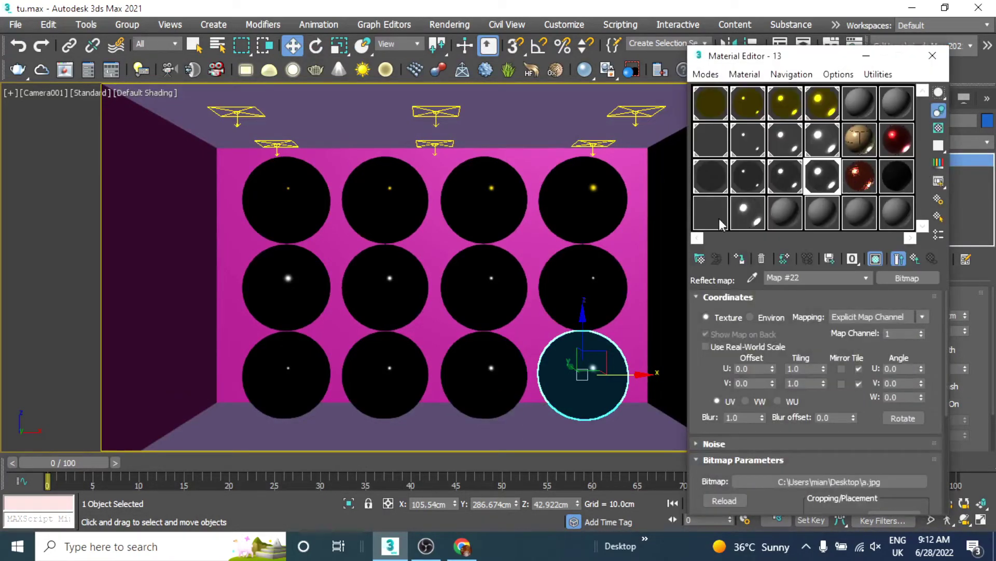
click(718, 219)
click(865, 115)
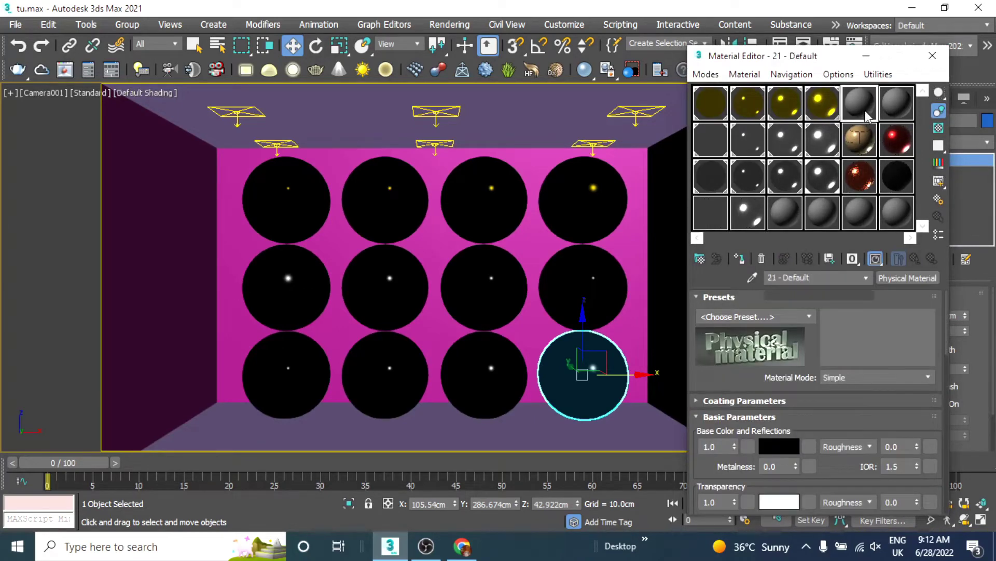
click(803, 312)
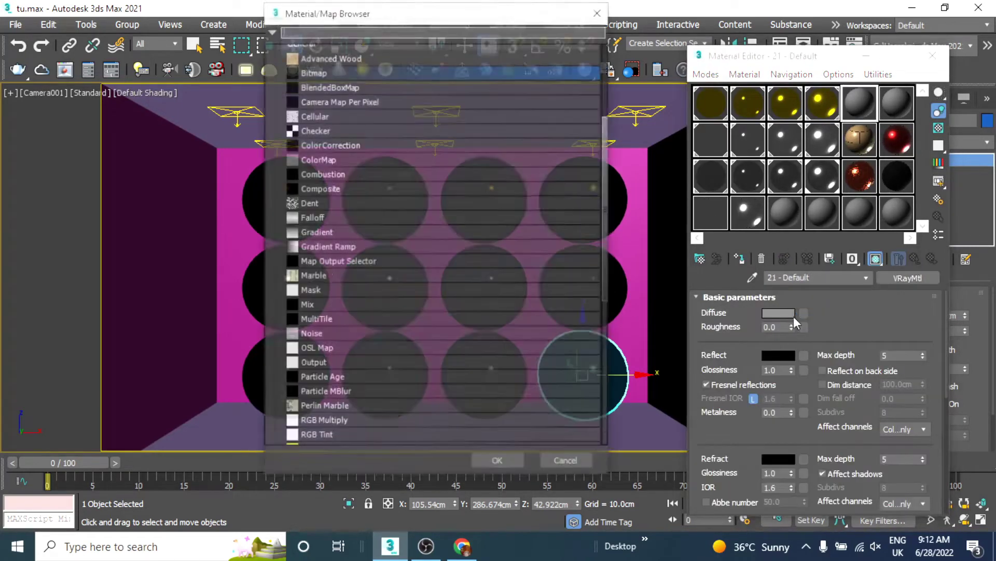
double_click(318, 73)
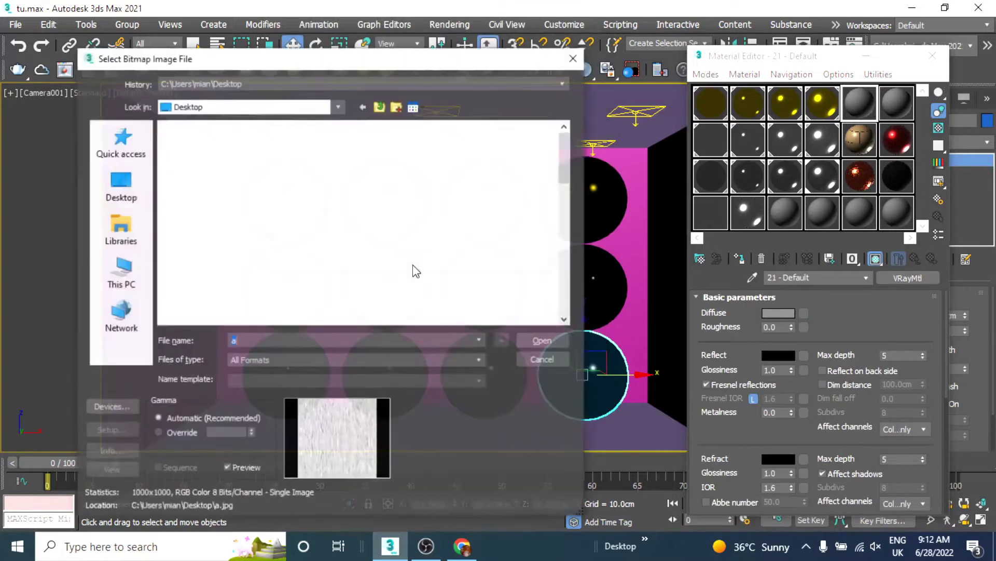
click(573, 58)
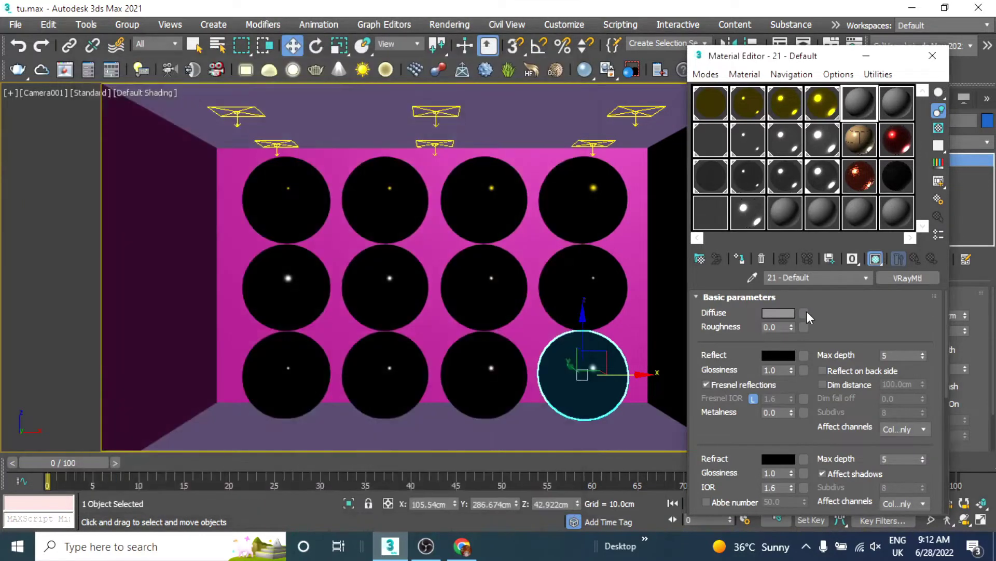
Step: Make Tiles the diffuse map, keeping the old map as sub-map, shown shaded in the viewport
click(908, 278)
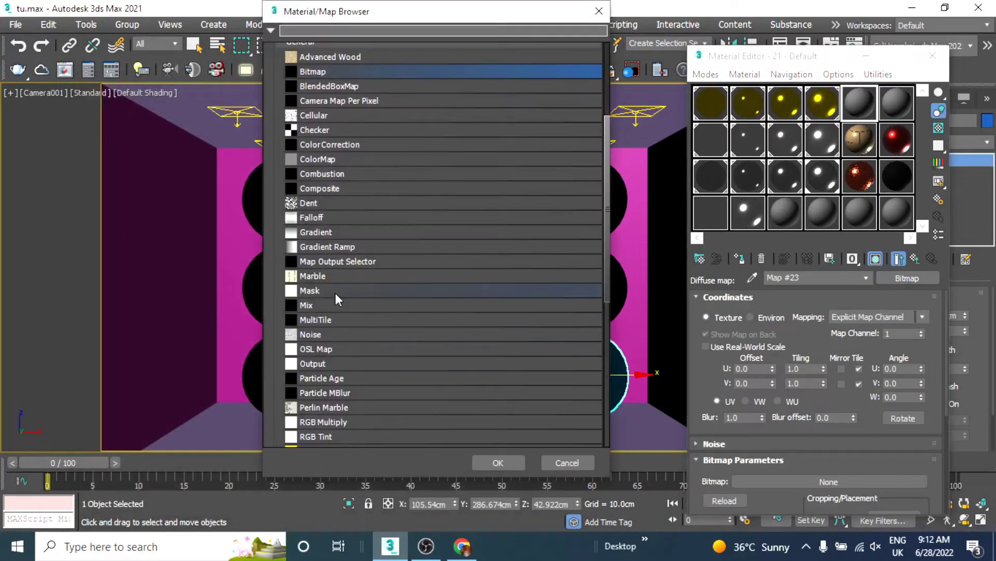
scroll(336, 292, down, 3)
scroll(338, 292, down, 1)
scroll(338, 293, down, 1)
click(313, 424)
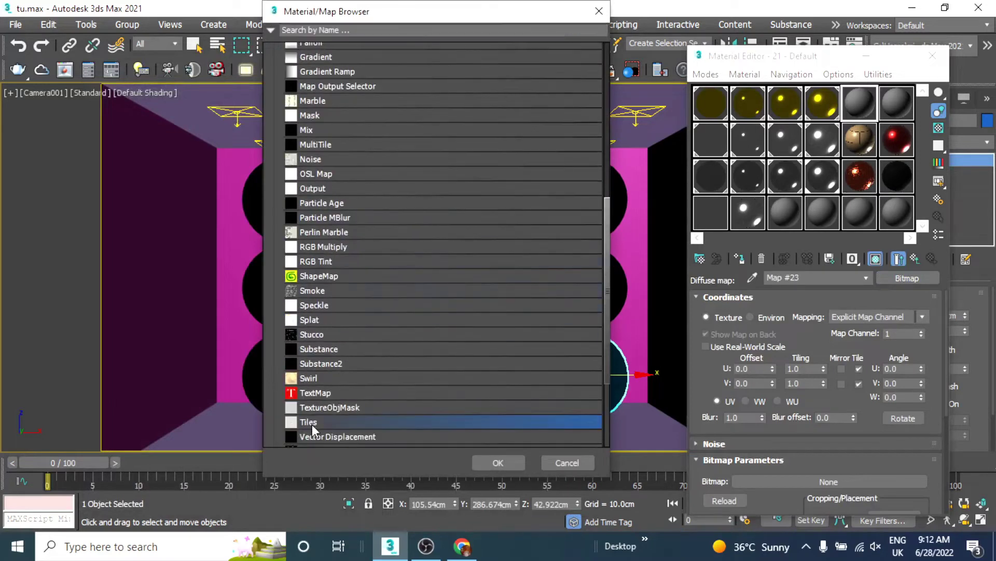
double_click(325, 425)
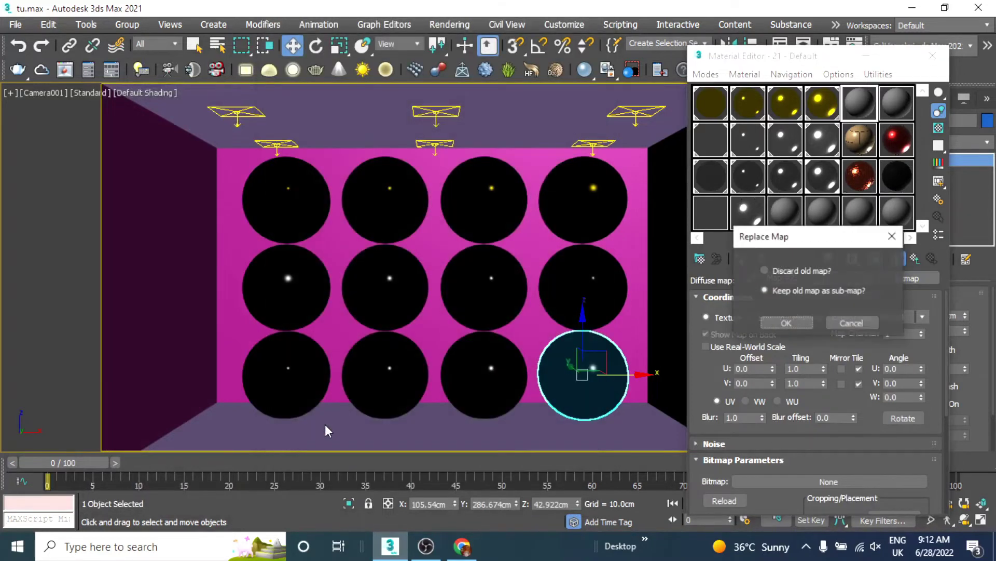
click(787, 323)
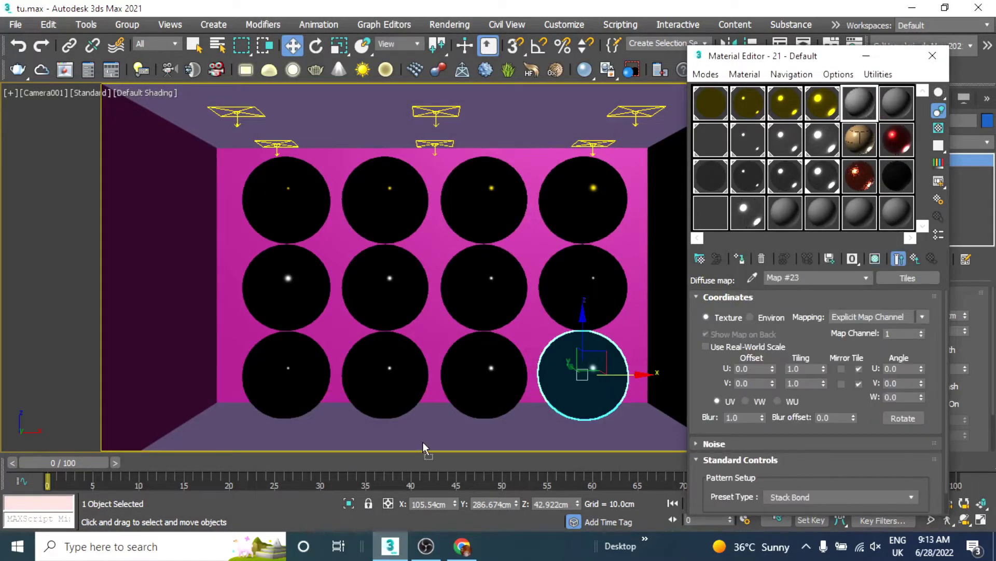
click(876, 259)
Step: Set the Tiles map's U and V tiling to 3.0
double_click(793, 369)
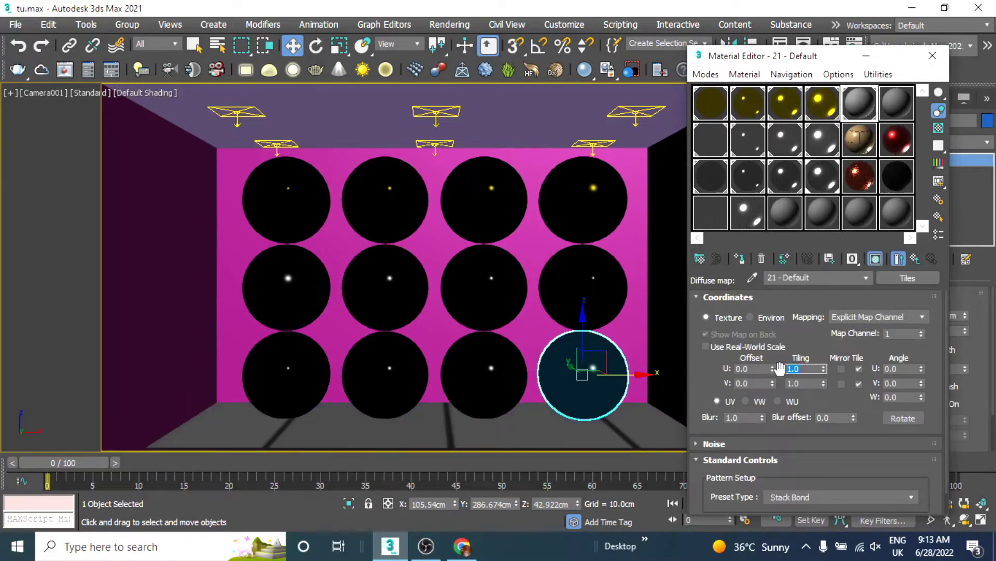
text(3)
key(Tab)
text(3)
key(Return)
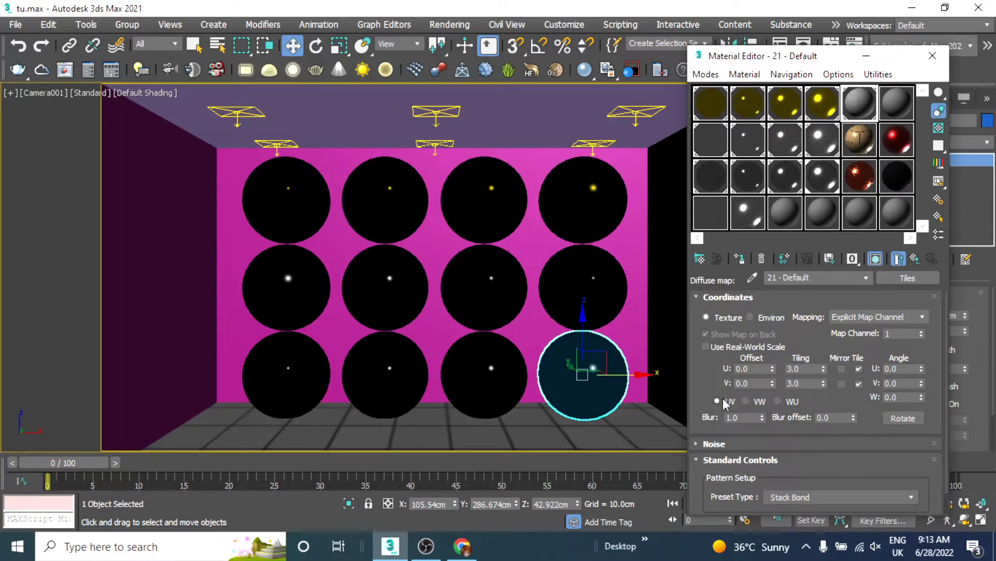
Step: Clear the grout bitmap and set a dark grey tile colour with white grout
scroll(724, 404, down, 1)
scroll(716, 352, down, 5)
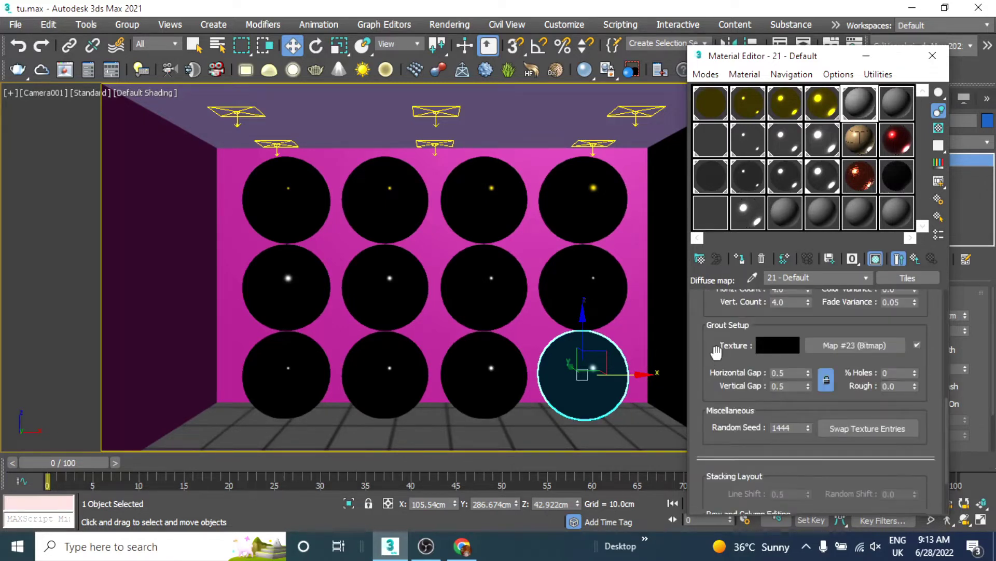
drag(717, 352, 719, 443)
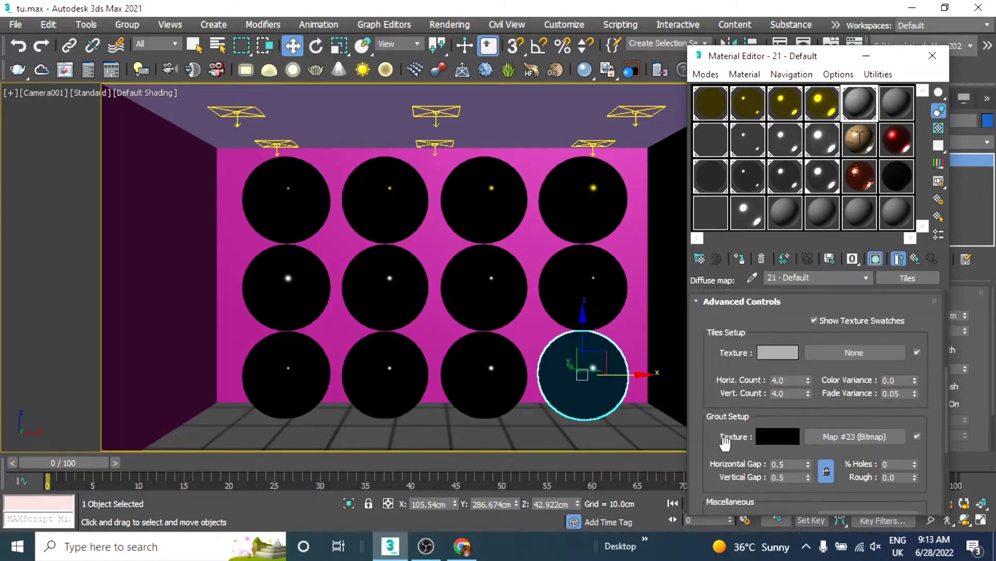
right_click(833, 440)
click(866, 478)
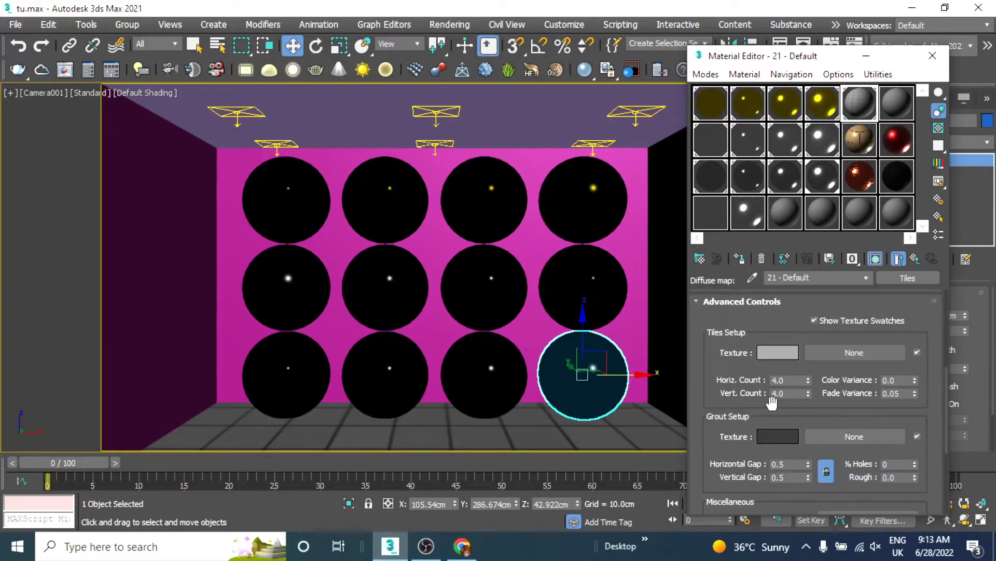
click(777, 352)
mouse_move(512, 169)
mouse_down()
mouse_move(596, 167)
mouse_move(477, 171)
mouse_up()
click(540, 225)
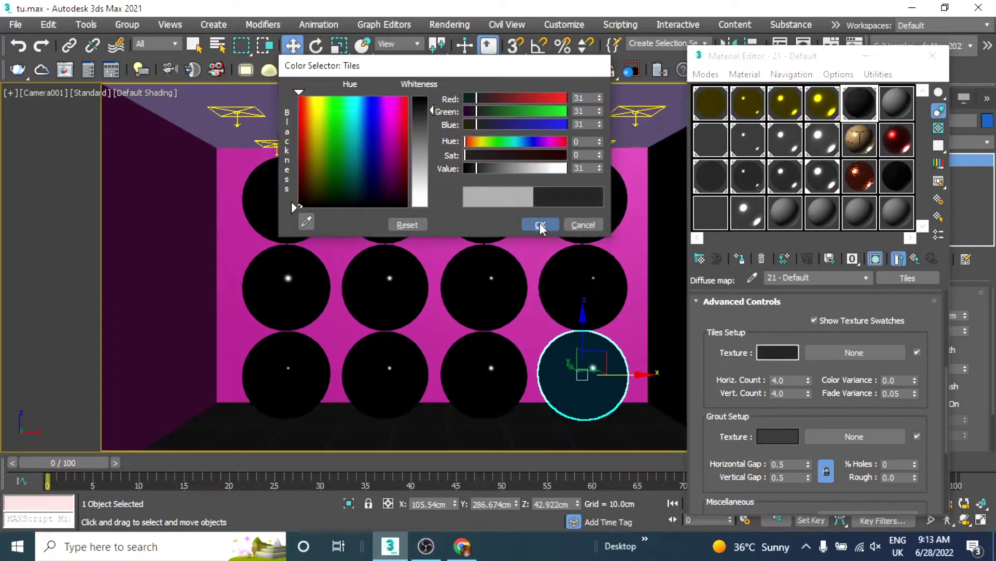
drag(500, 168, 567, 168)
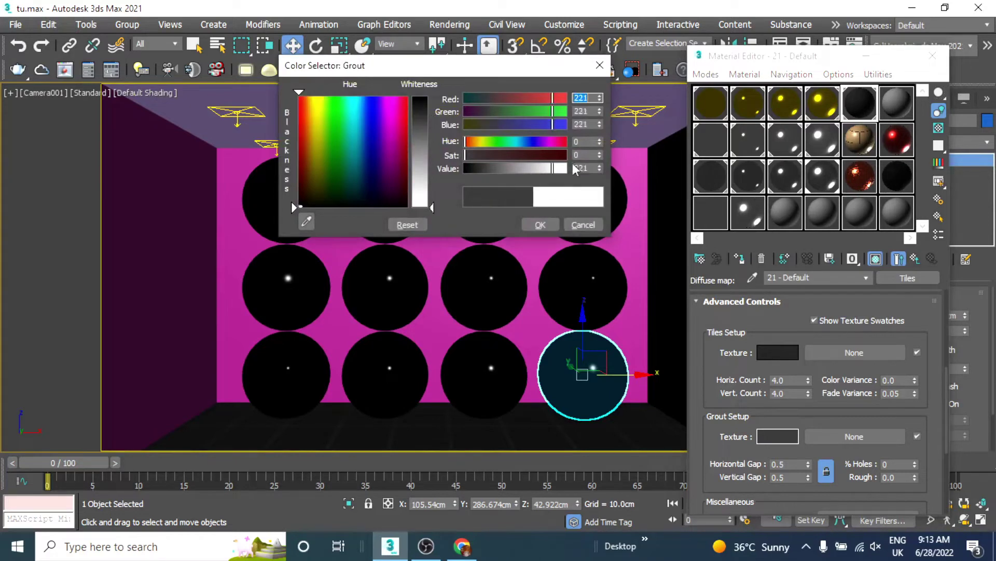
click(540, 224)
Step: Set the tile grout gap to 0.05
double_click(799, 462)
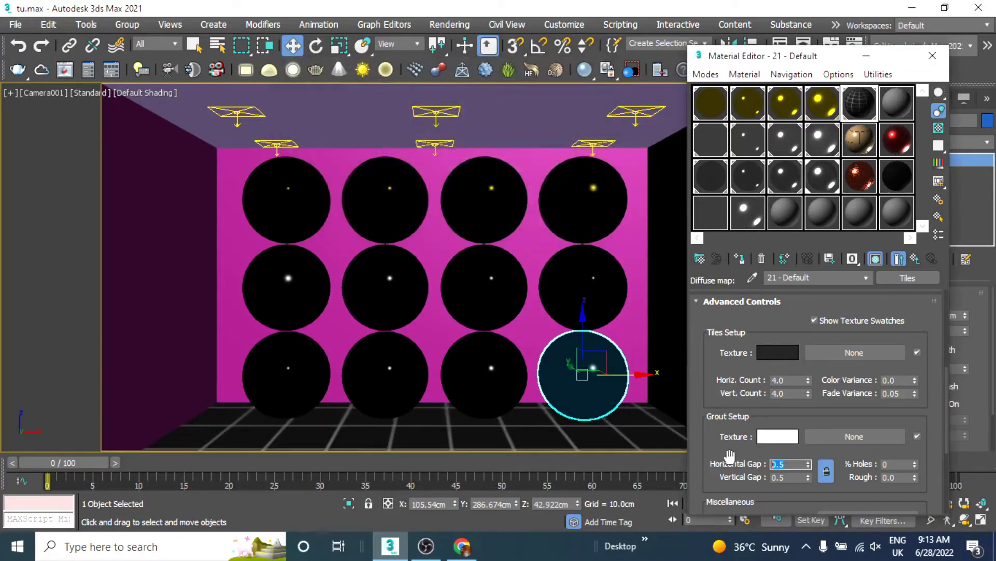
text(0.1)
key(Return)
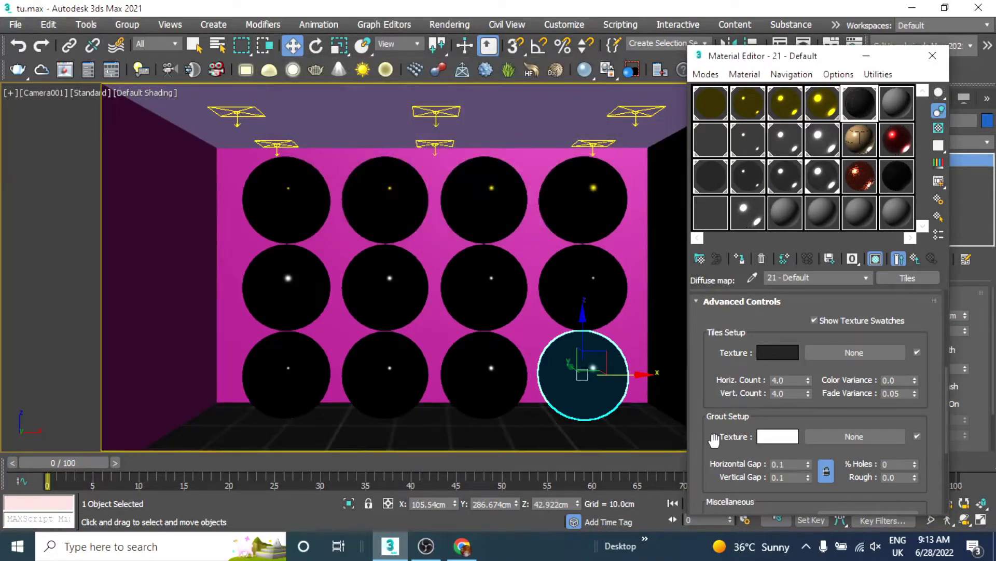
key(BackSpace)
text(5)
key(Return)
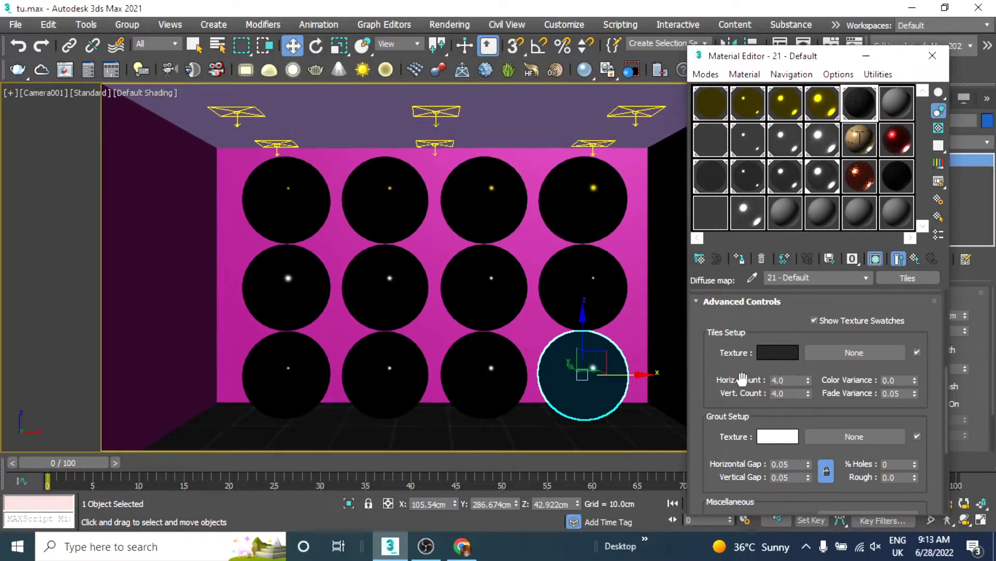
scroll(733, 376, up, 5)
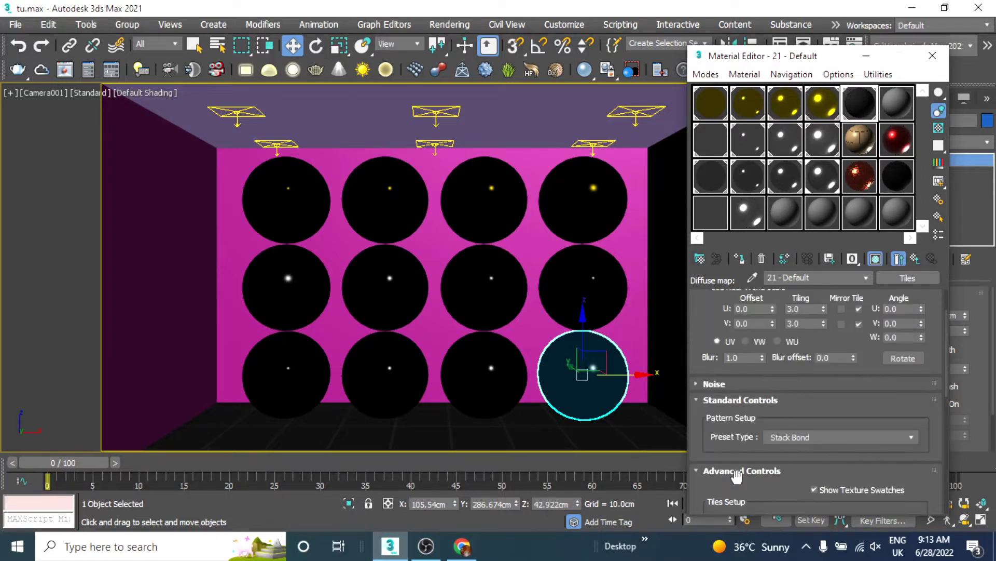
scroll(737, 475, up, 2)
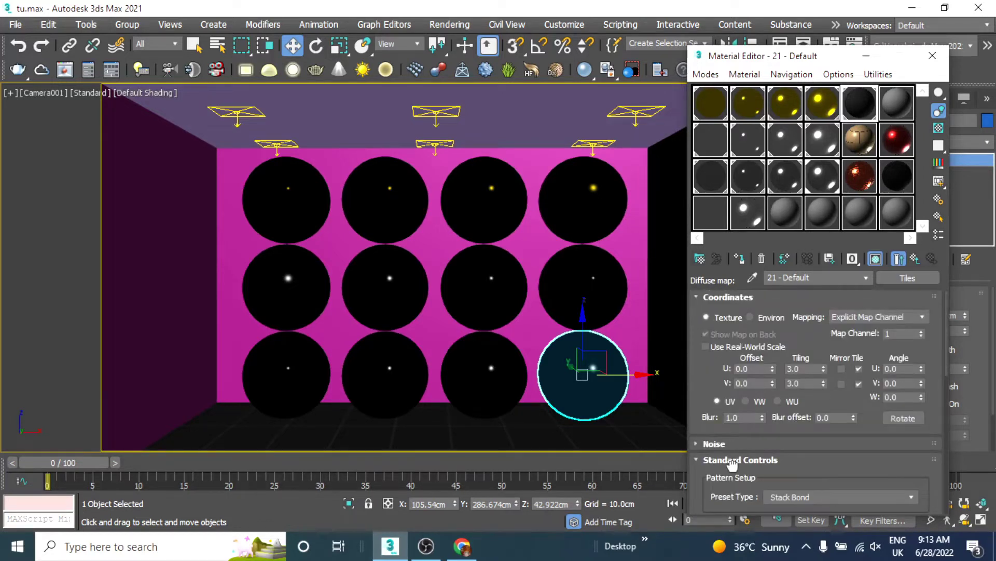
Step: Return to the parent VRayMtl, try grey reflection, Fresnel off and 0.9 glossiness, then undo
click(891, 109)
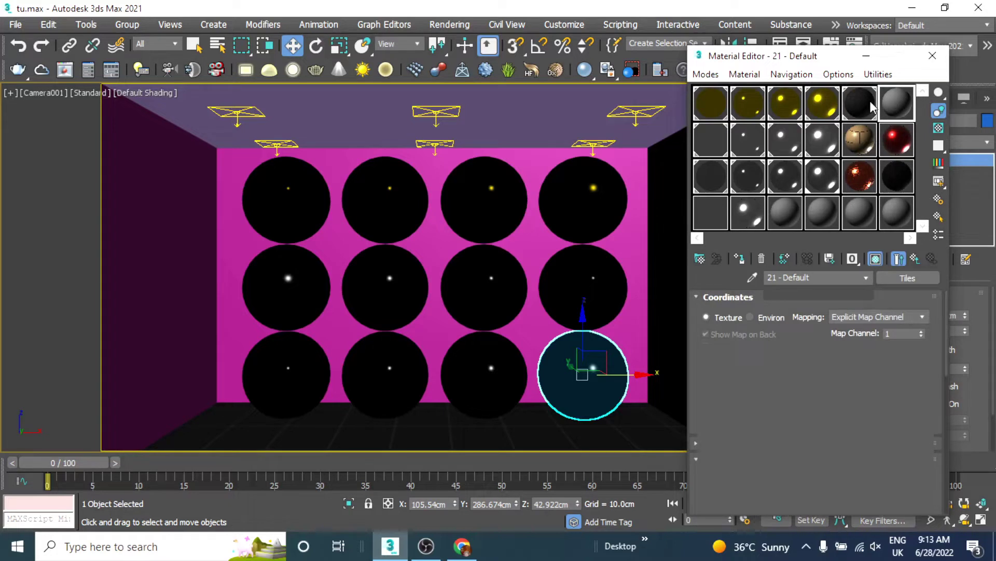
click(872, 107)
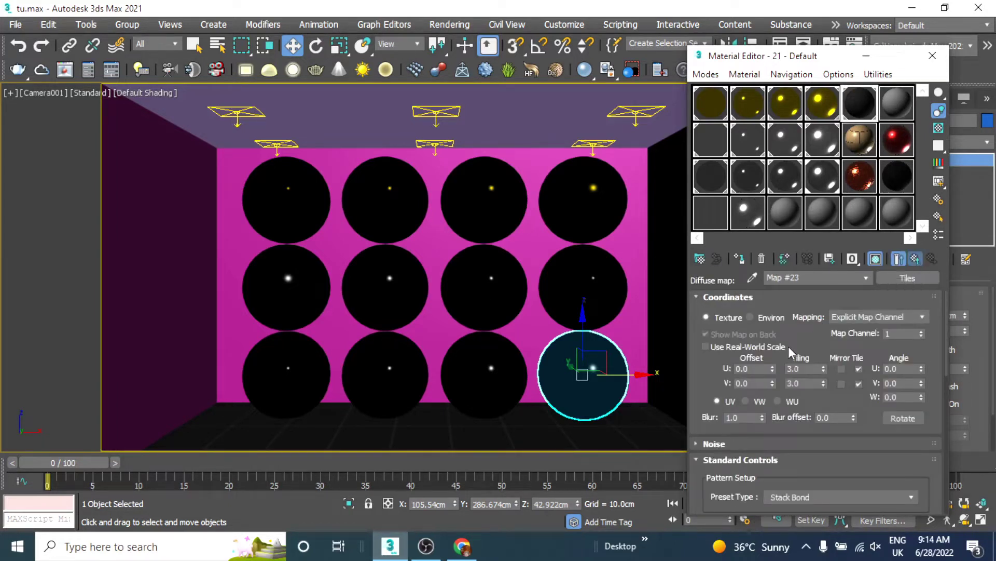
click(915, 259)
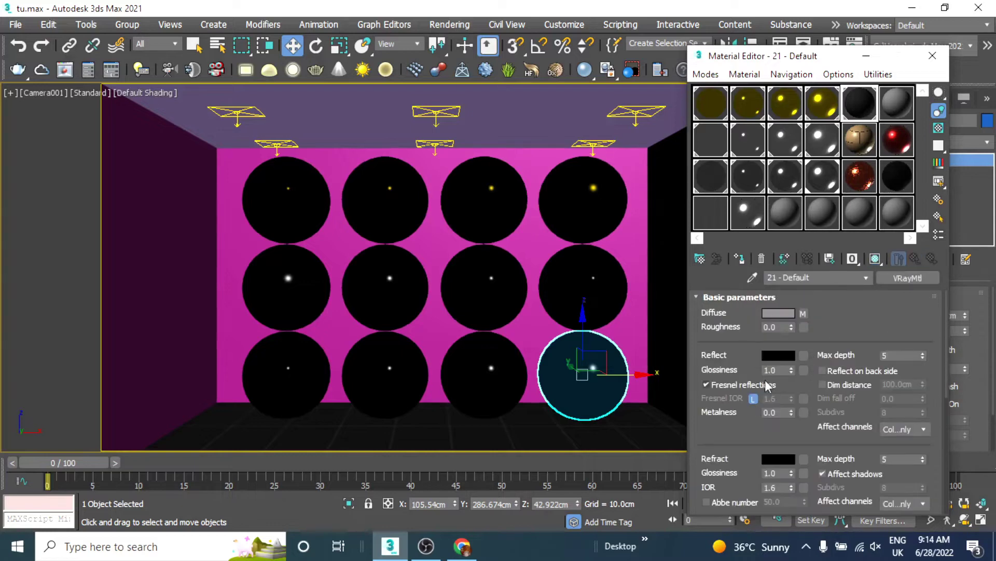
click(776, 353)
click(483, 168)
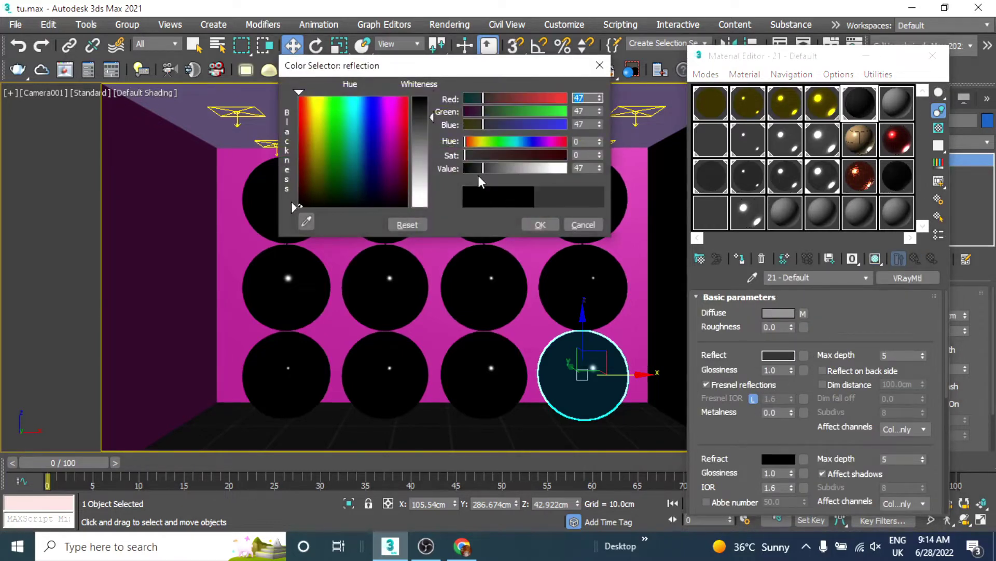
click(540, 225)
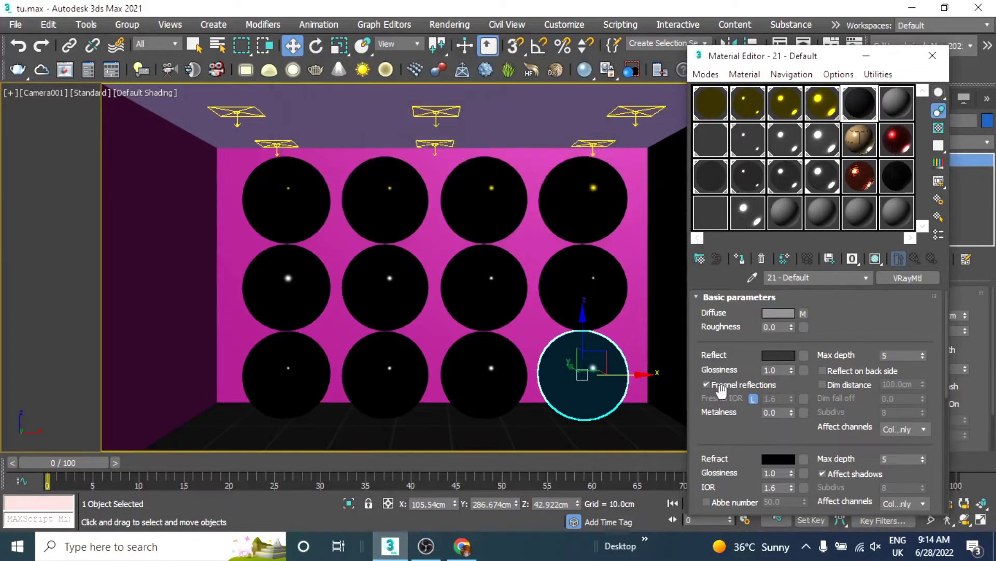
click(707, 384)
click(776, 370)
text(.)
text(9)
key(Return)
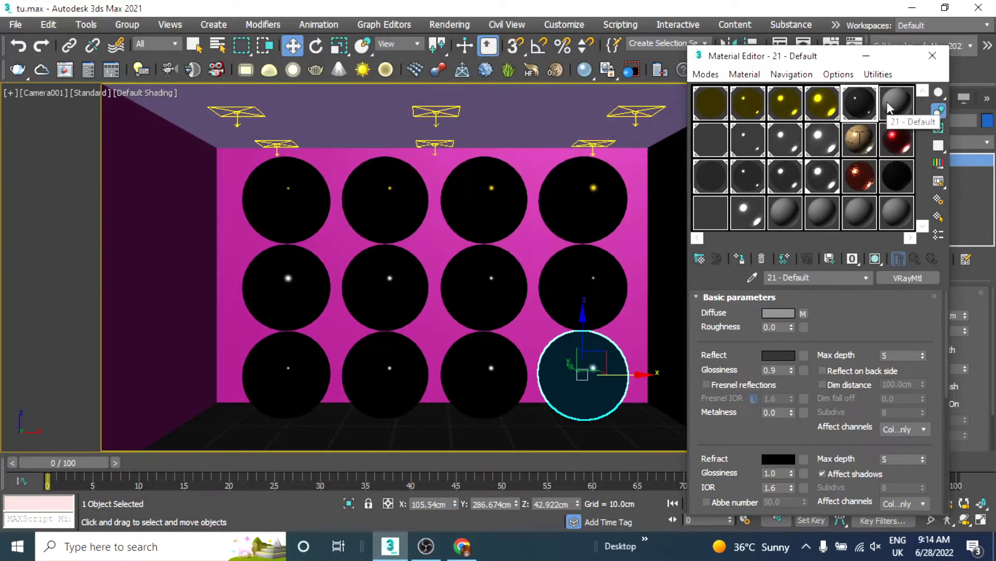
key(ctrl+z)
key(ctrl+z)
key(ctrl+z)
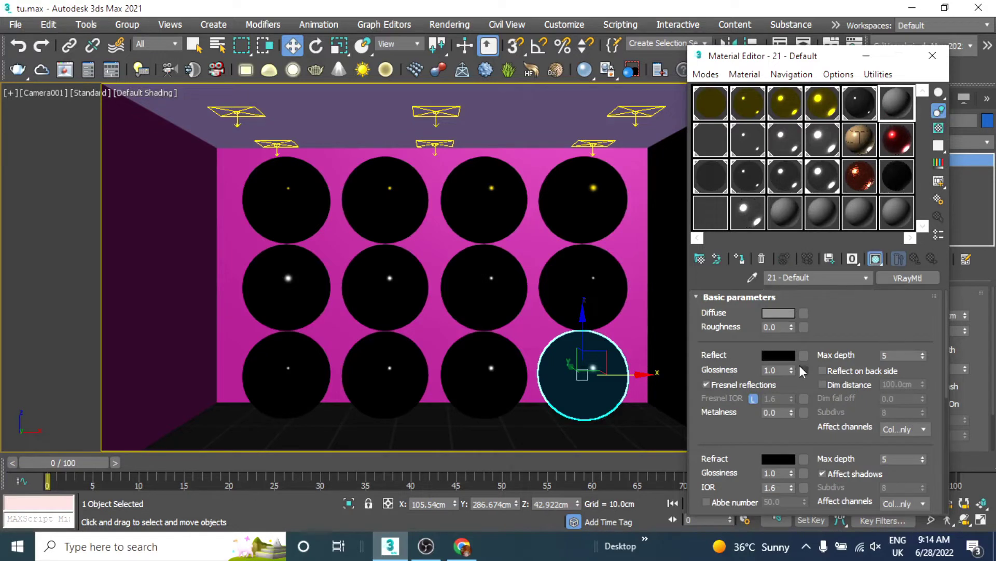
Step: Set the V-Ray material's diffuse colour to cream, RGB 245, 245, 220
click(716, 384)
click(721, 384)
click(778, 314)
text(245)
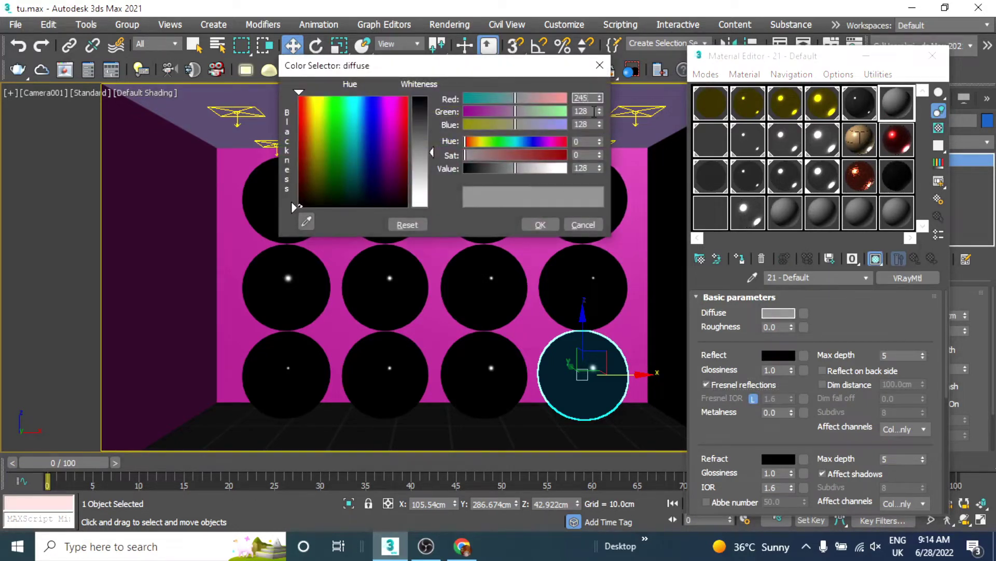
key(Tab)
text(245)
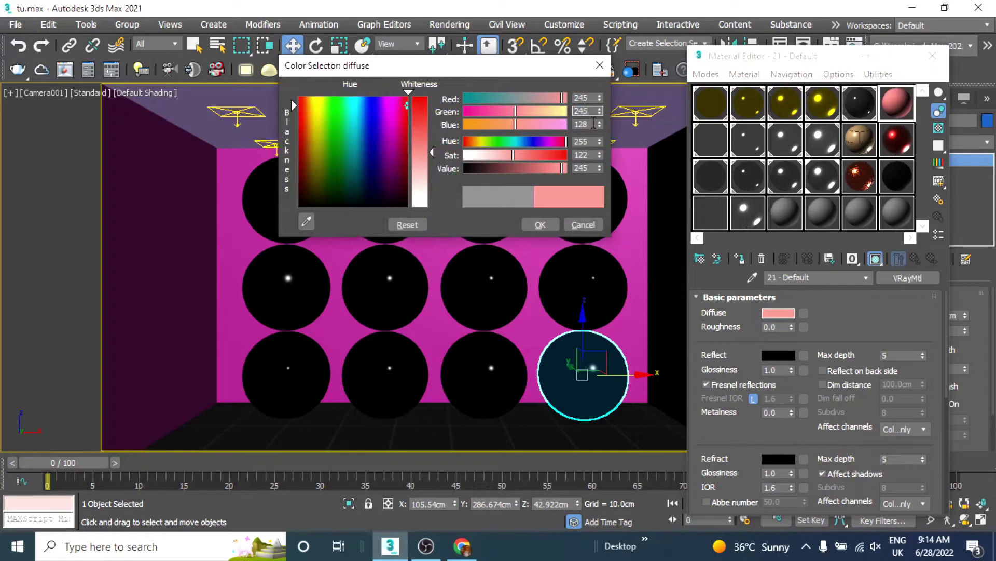
key(Tab)
text(0)
click(541, 224)
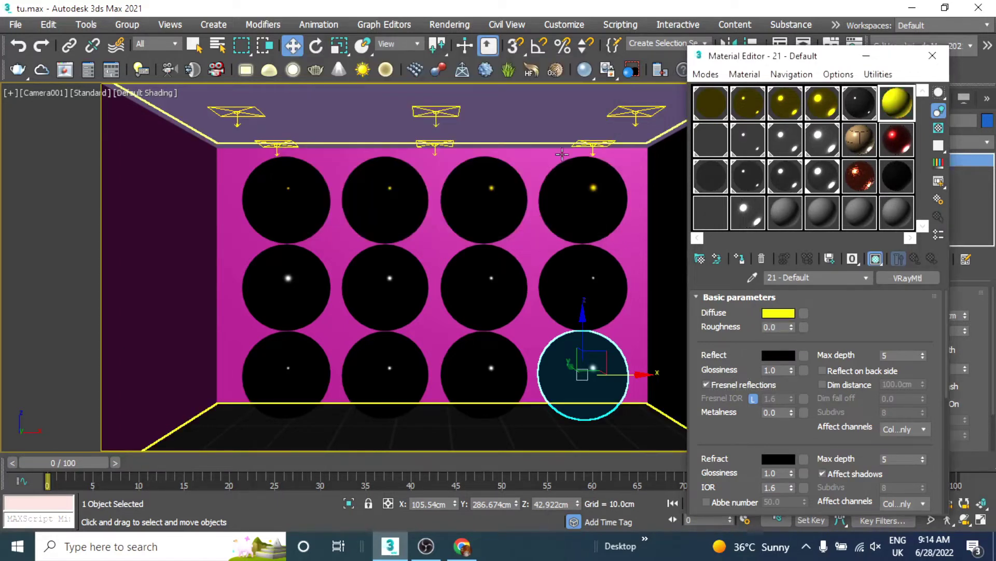
click(784, 313)
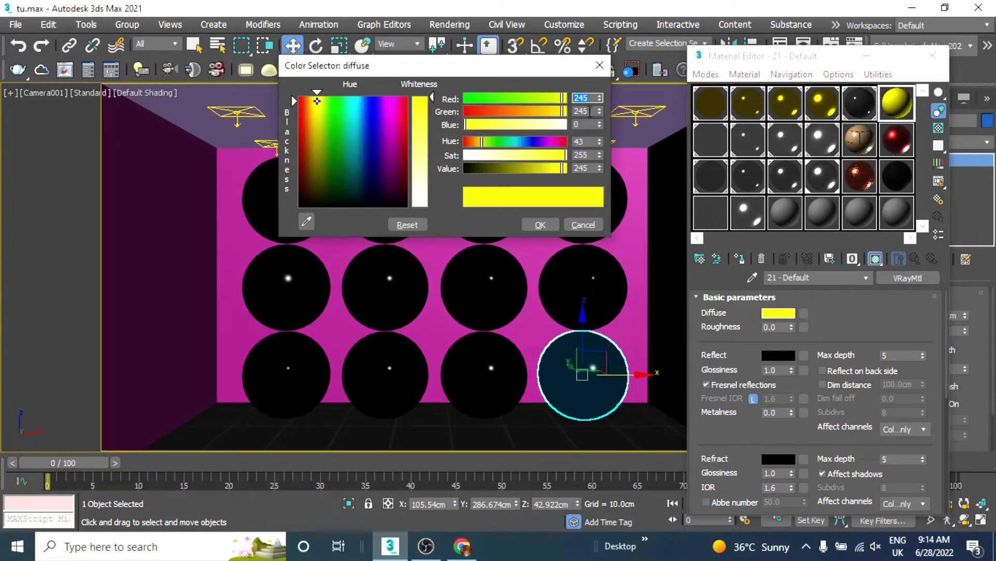
click(577, 125)
text(220)
click(537, 224)
Step: Apply the cream material to the back wall and rename it 'wall'
drag(898, 104, 582, 208)
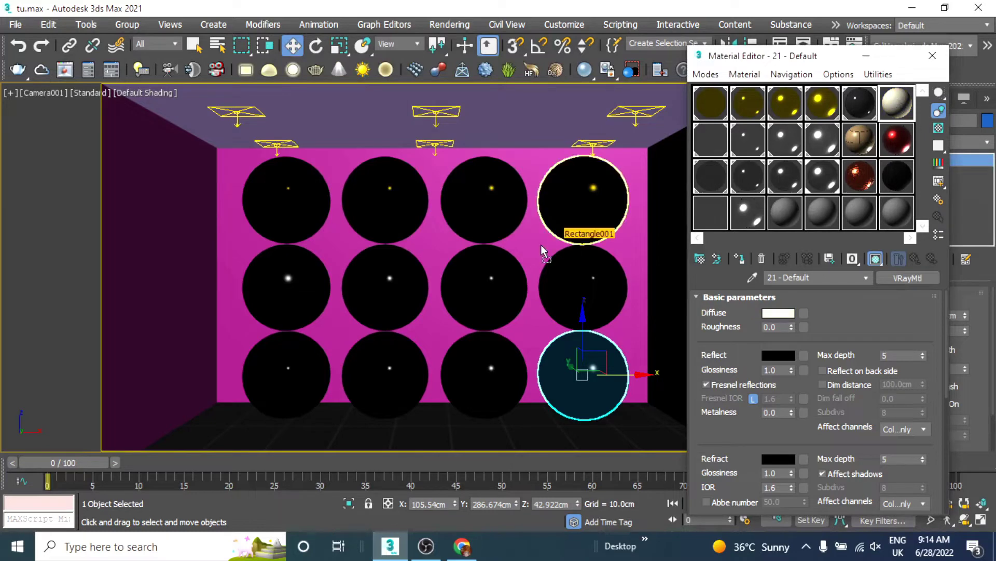
click(479, 263)
text(a)
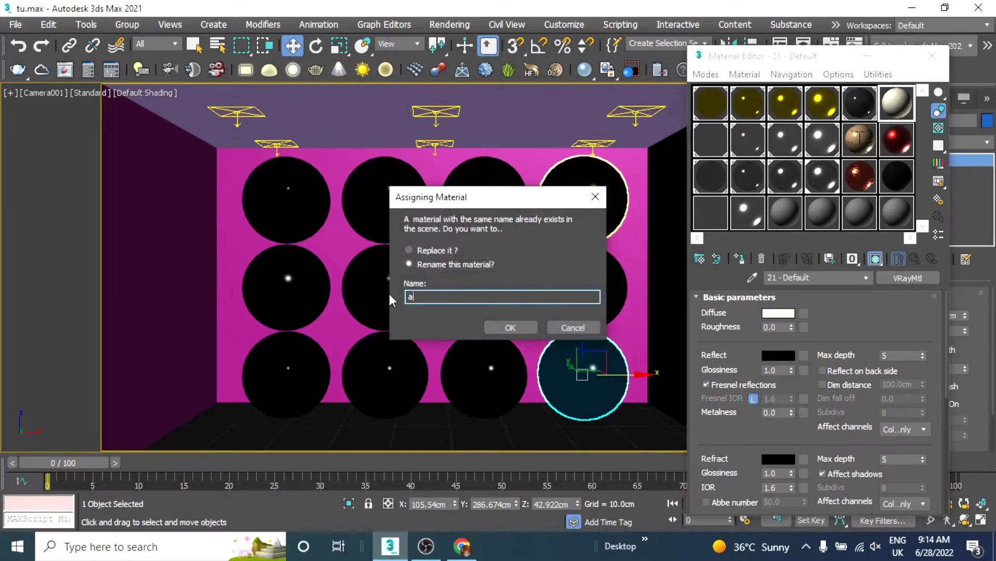
key(BackSpace)
key(BackSpace)
key(BackSpace)
text(wall)
click(509, 328)
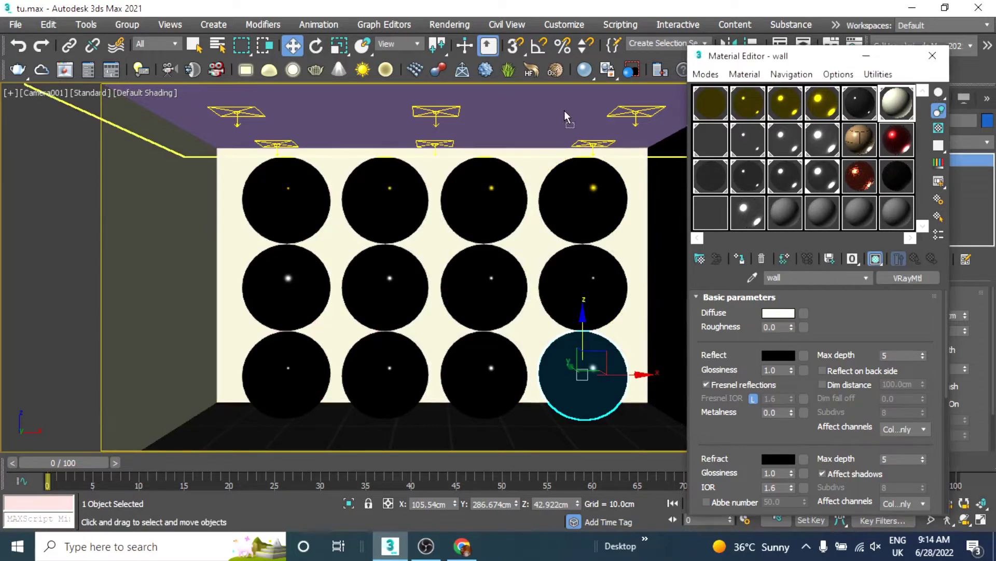
Step: Close the Material Editor and bring up Render Setup with F10
click(933, 56)
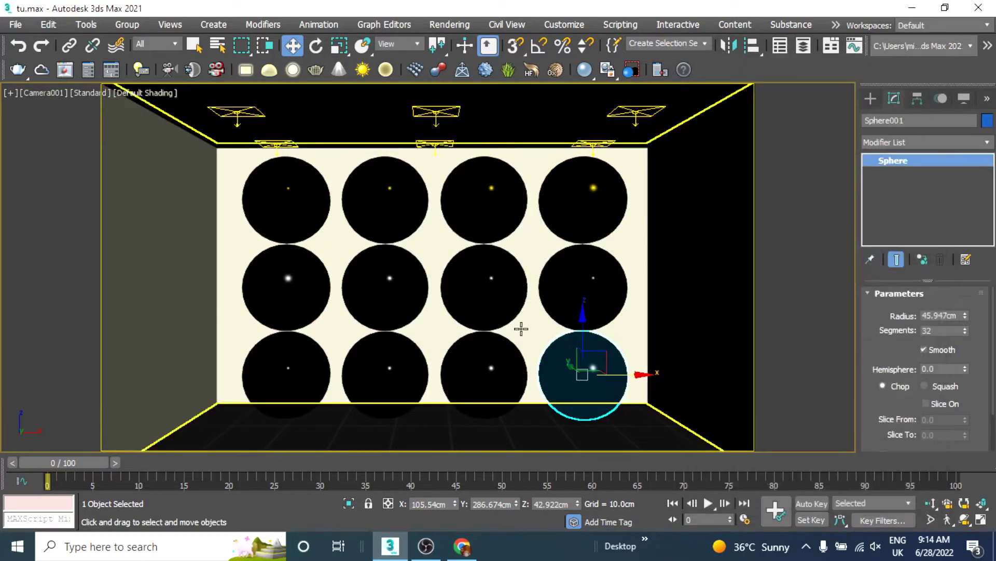
click(449, 24)
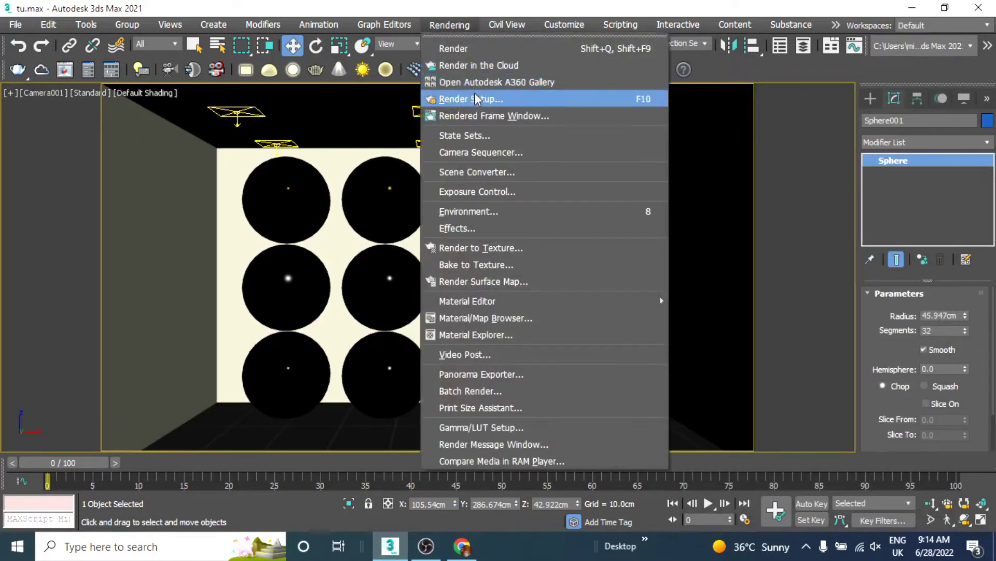
key(Escape)
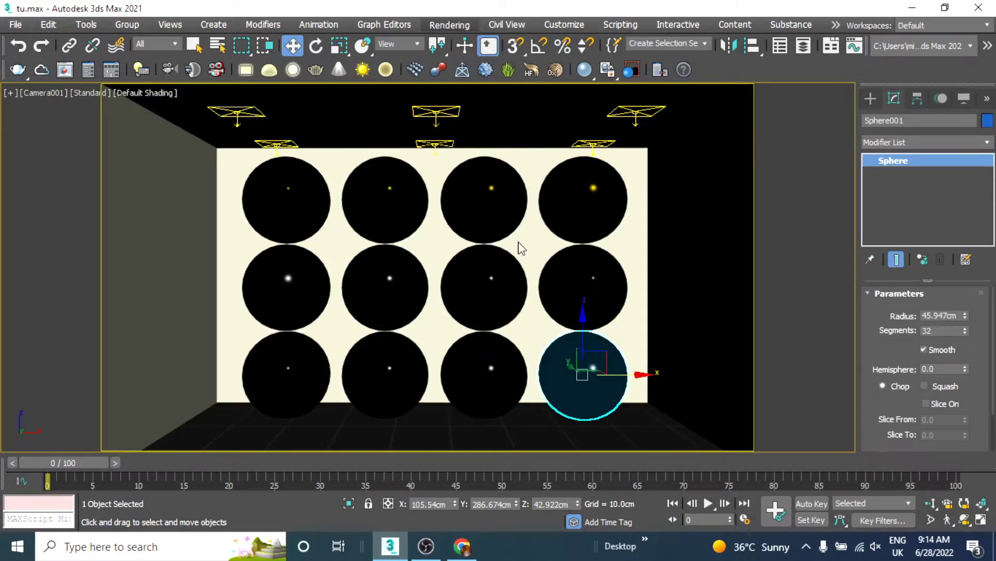
key(F10)
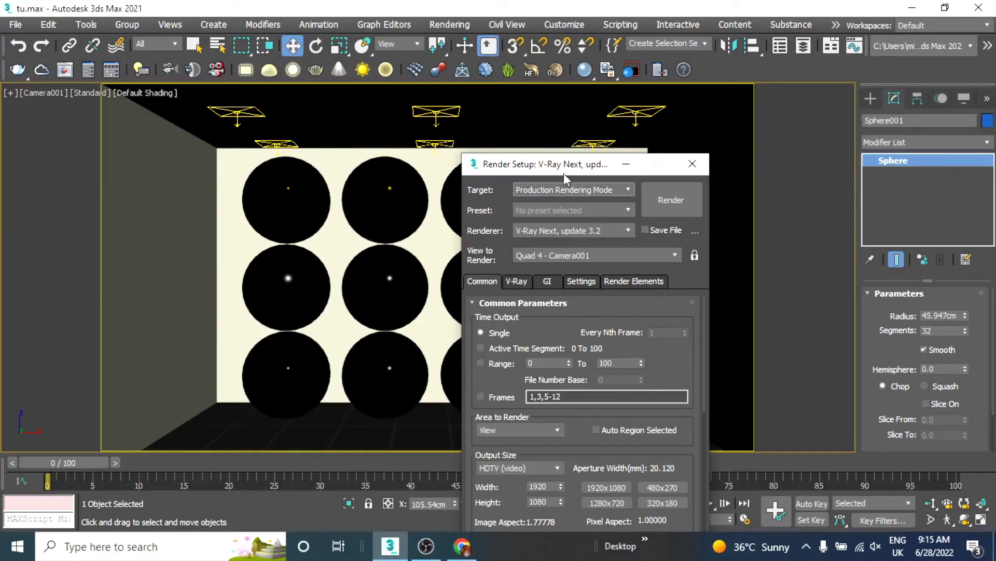
Step: Make Irradiance map the primary GI engine, with Light cache as secondary
drag(564, 168, 491, 63)
click(475, 175)
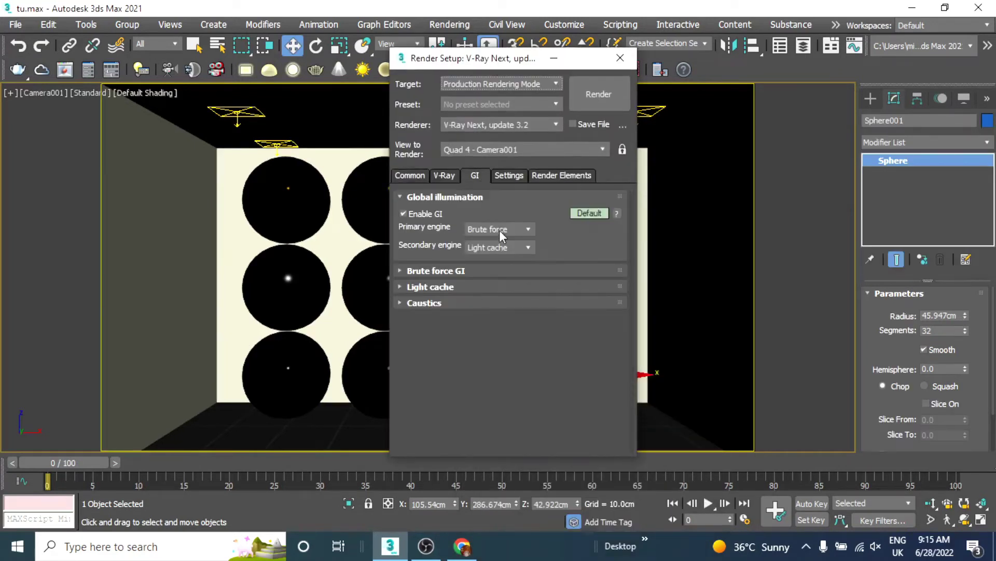
click(497, 231)
click(506, 261)
click(458, 288)
double_click(481, 319)
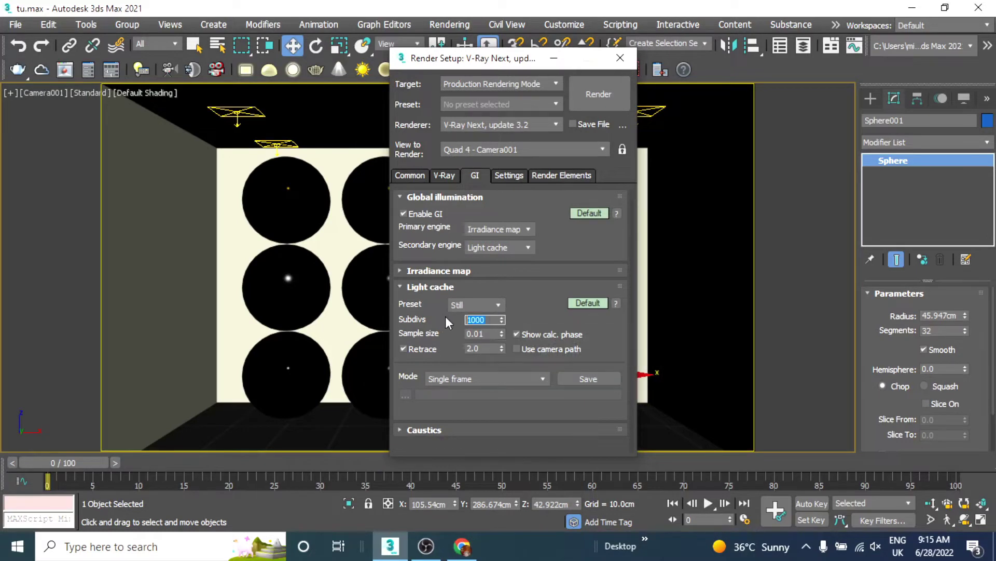
Step: Set the Irradiance map preset to Very low
click(467, 270)
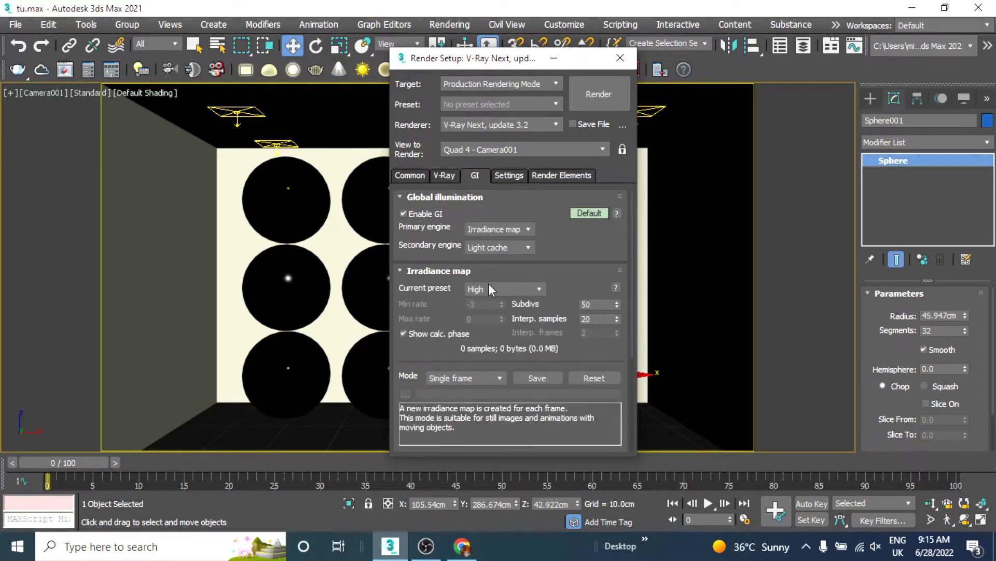
click(499, 288)
click(499, 329)
click(506, 285)
click(488, 312)
scroll(491, 261, down, 5)
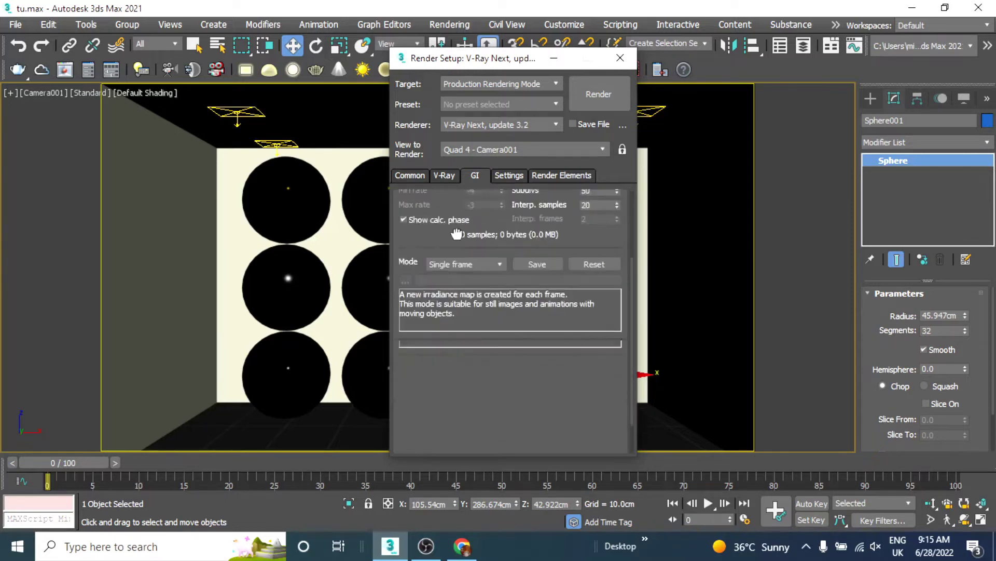
scroll(488, 249, down, 5)
click(448, 175)
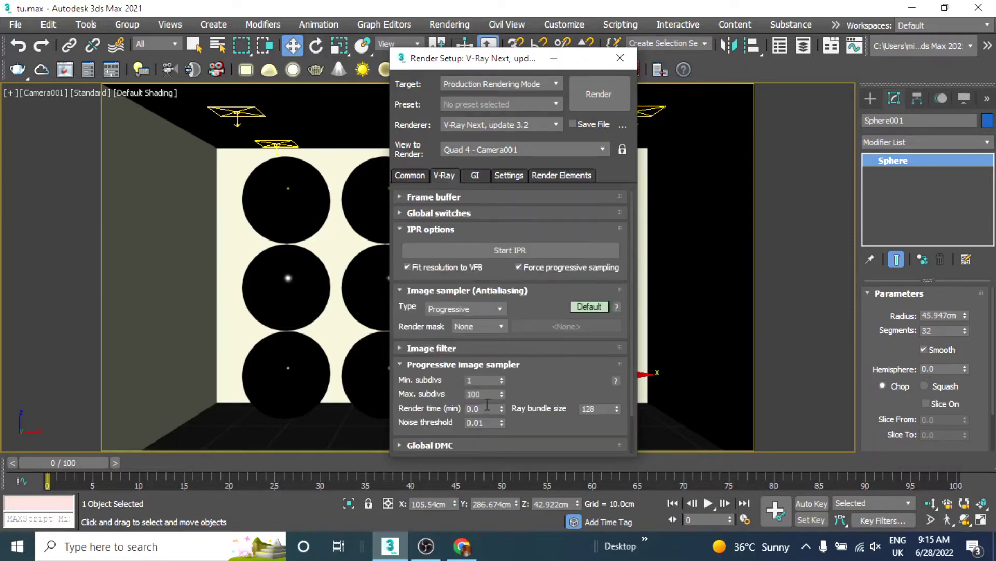
Step: Set the image sampler to Bucket with Max subdivs 12
click(477, 308)
click(467, 319)
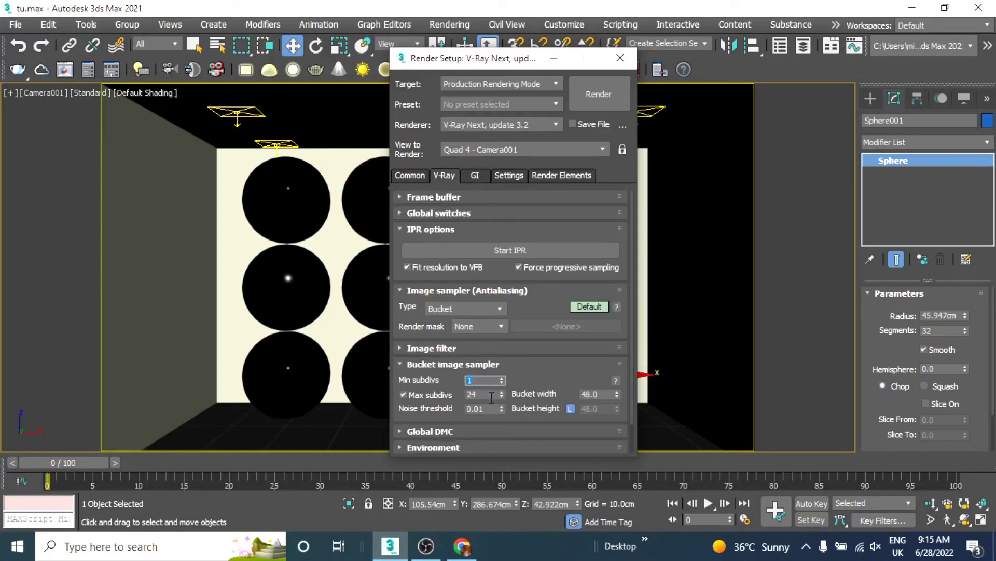
click(491, 396)
text(12)
scroll(545, 382, down, 1)
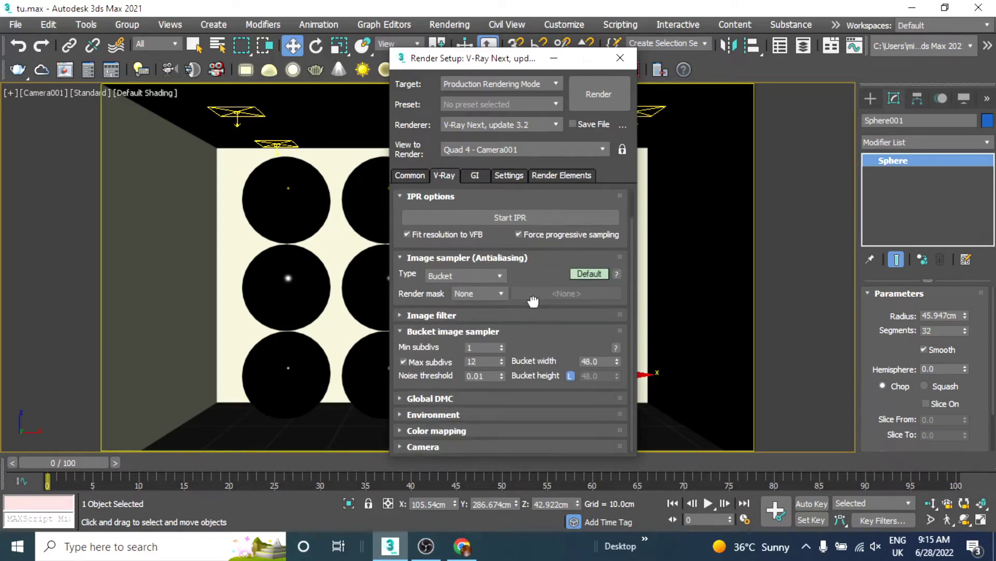
scroll(498, 390, down, 2)
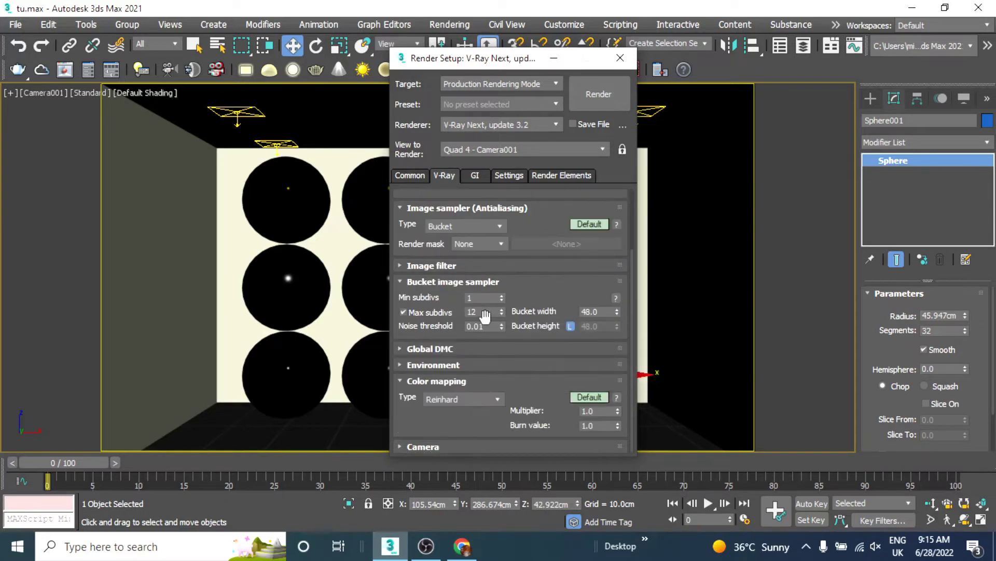
Step: Use Exponential colour mapping with Dark multiplier 1.6 and Bright multiplier 1.2
click(469, 398)
click(470, 421)
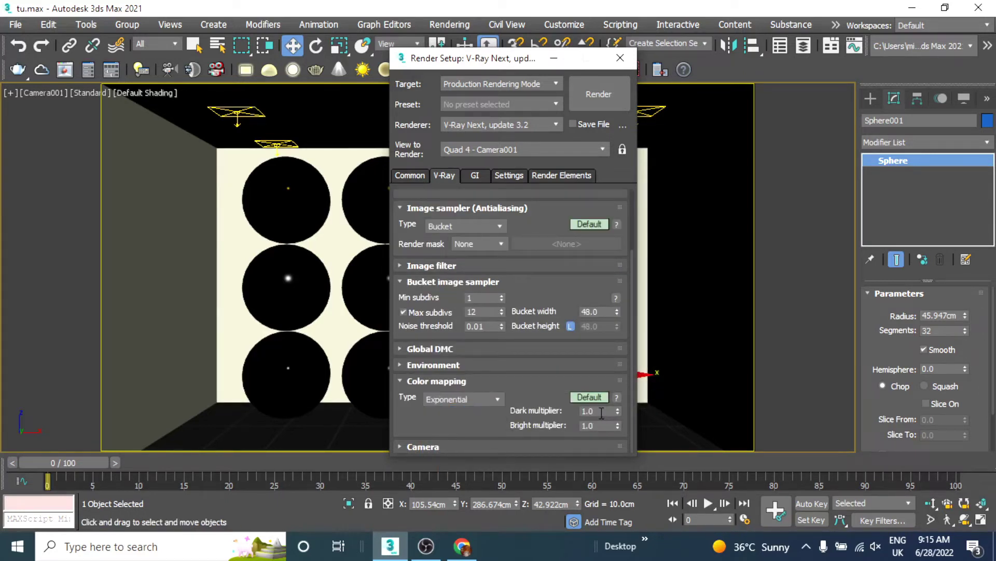
click(597, 410)
text(6)
key(Tab)
click(450, 425)
scroll(512, 376, up, 2)
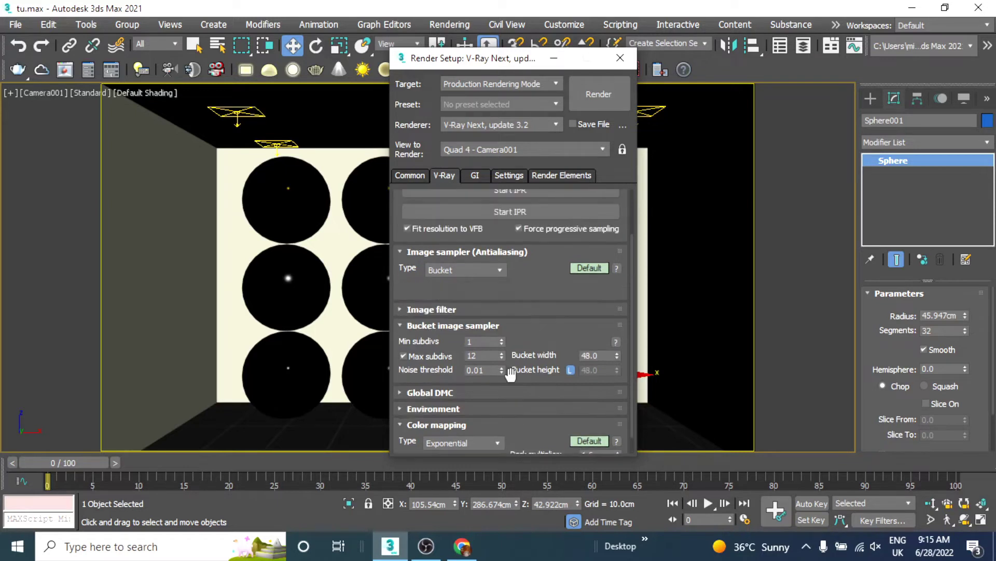
scroll(512, 375, down, 2)
scroll(512, 376, up, 2)
scroll(512, 375, up, 2)
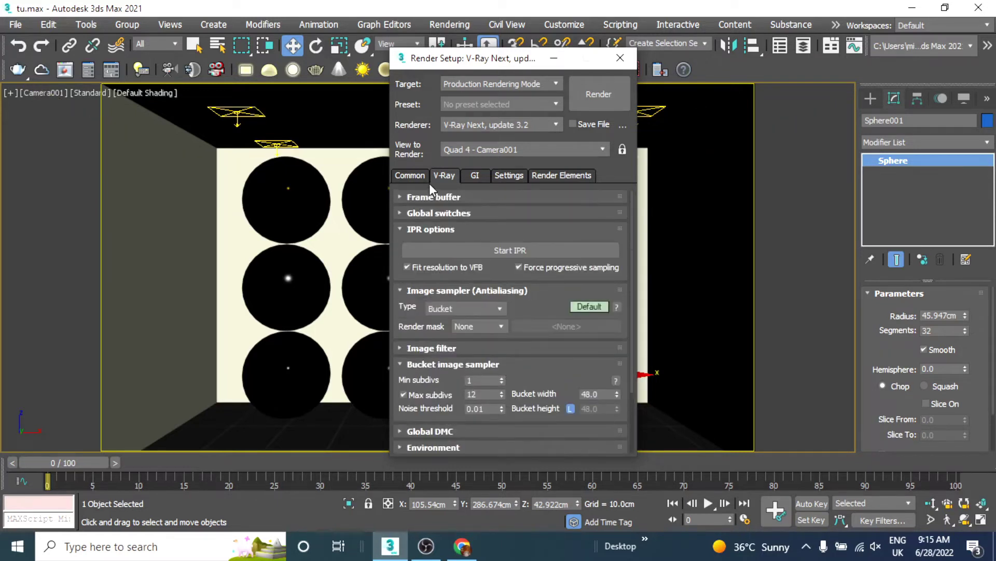
click(413, 175)
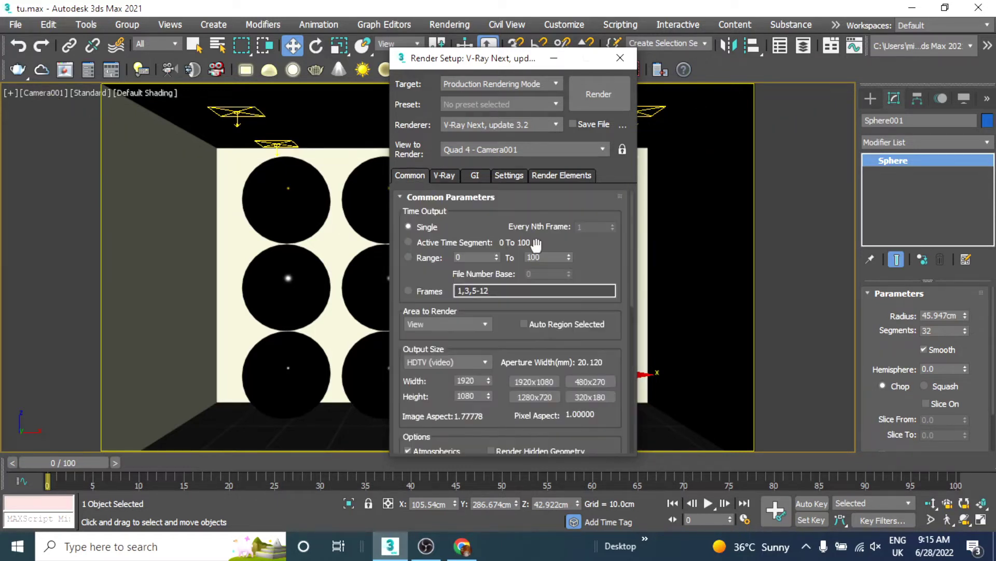
Step: Start the V-Ray render of Camera001 and bring the frame buffer forward
click(601, 95)
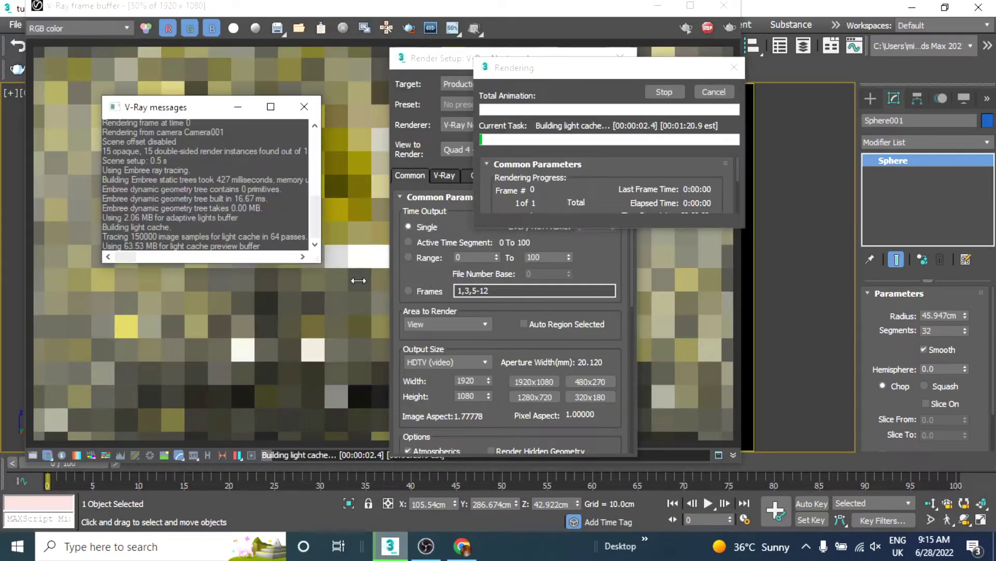
click(630, 289)
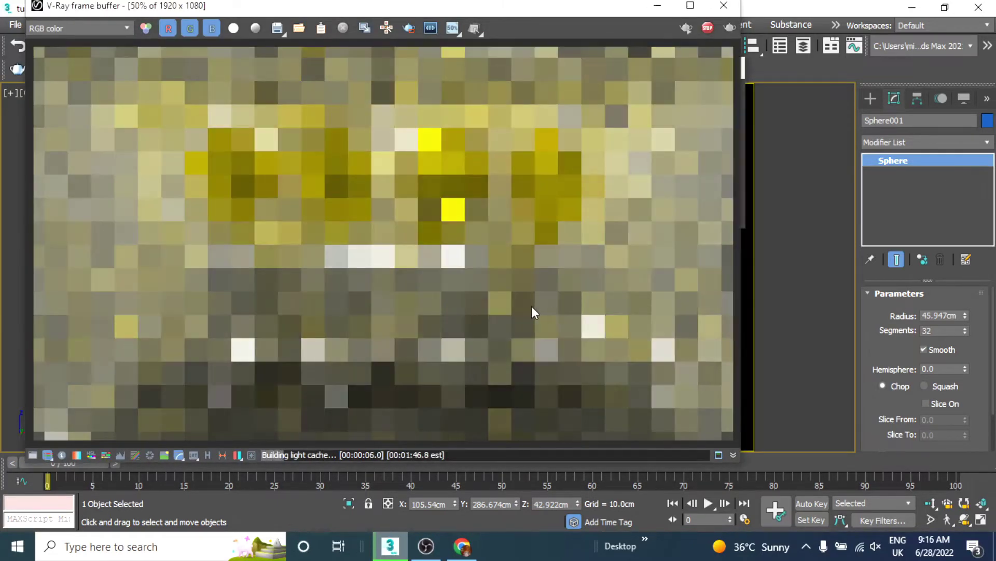